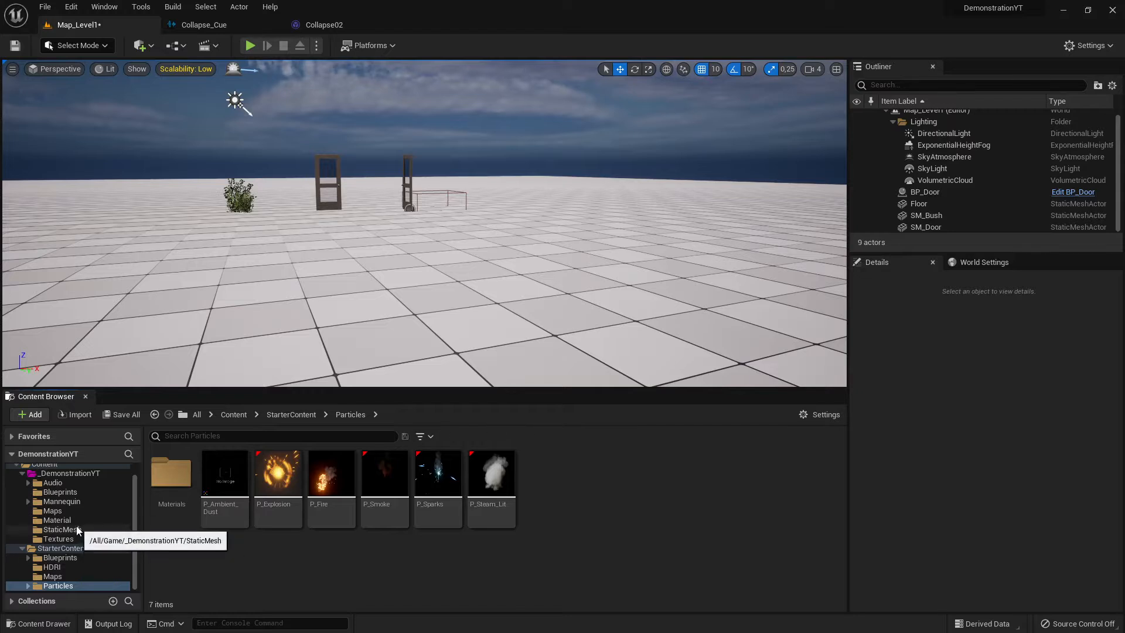
- Look through the project's Audio and CUE folders and the StarterContent and Particles folders
left_click(64, 549)
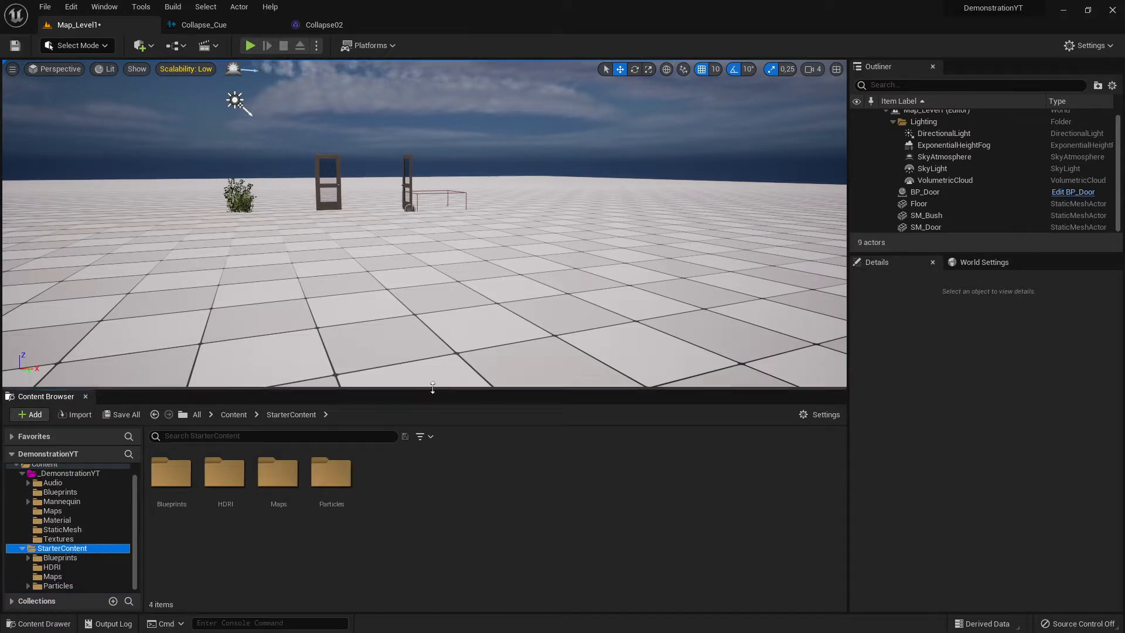
left_click_drag(432, 392, 437, 405)
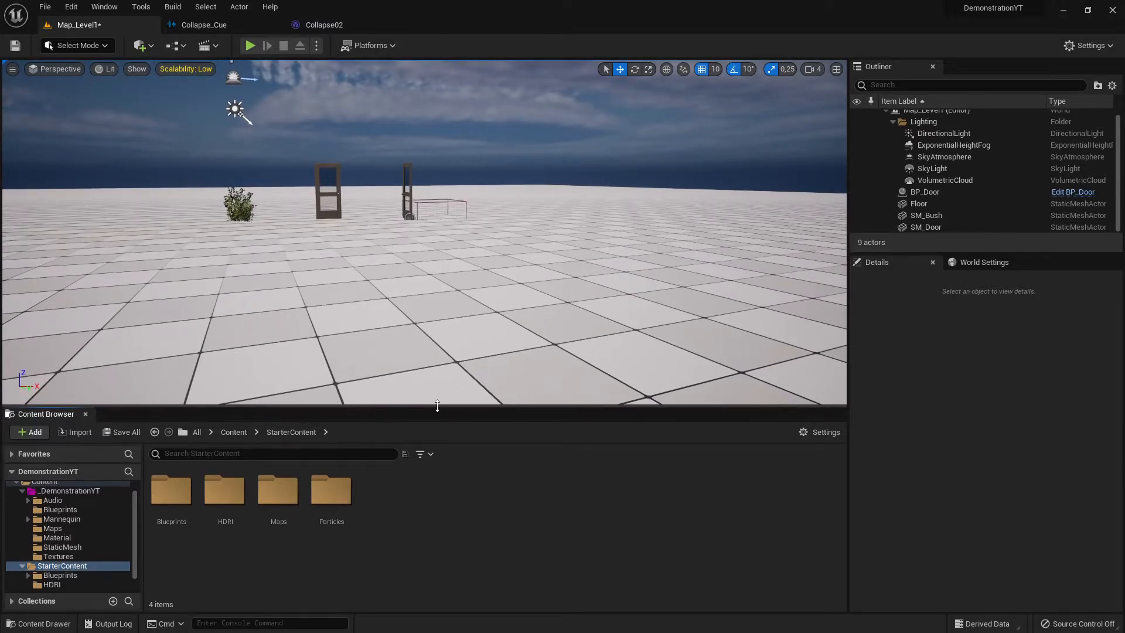
left_click(67, 501)
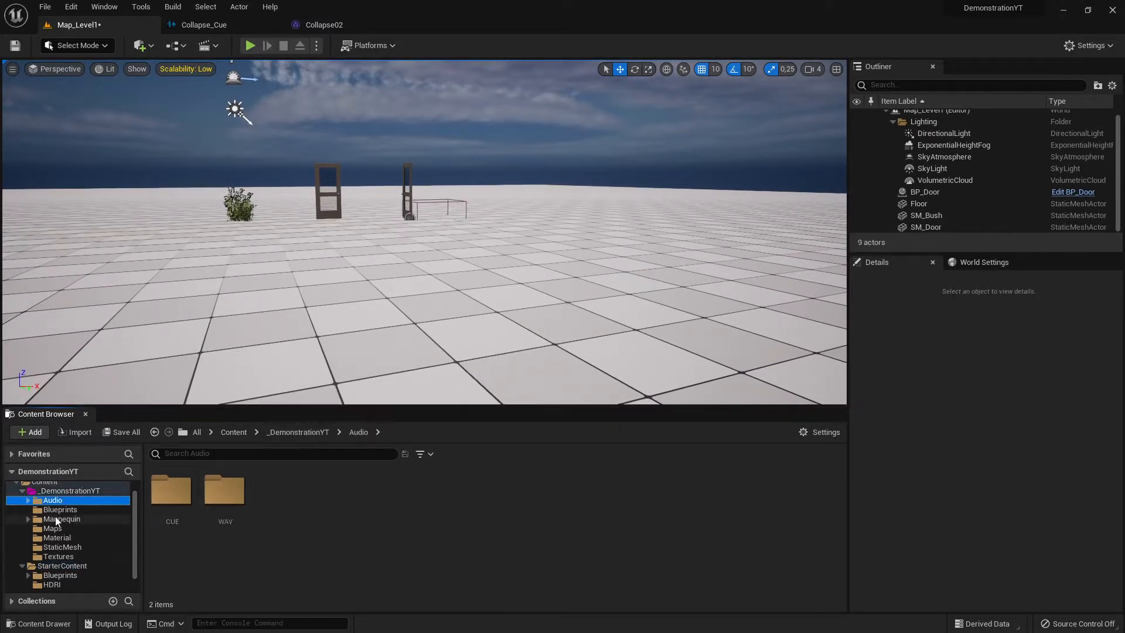
left_click(171, 492)
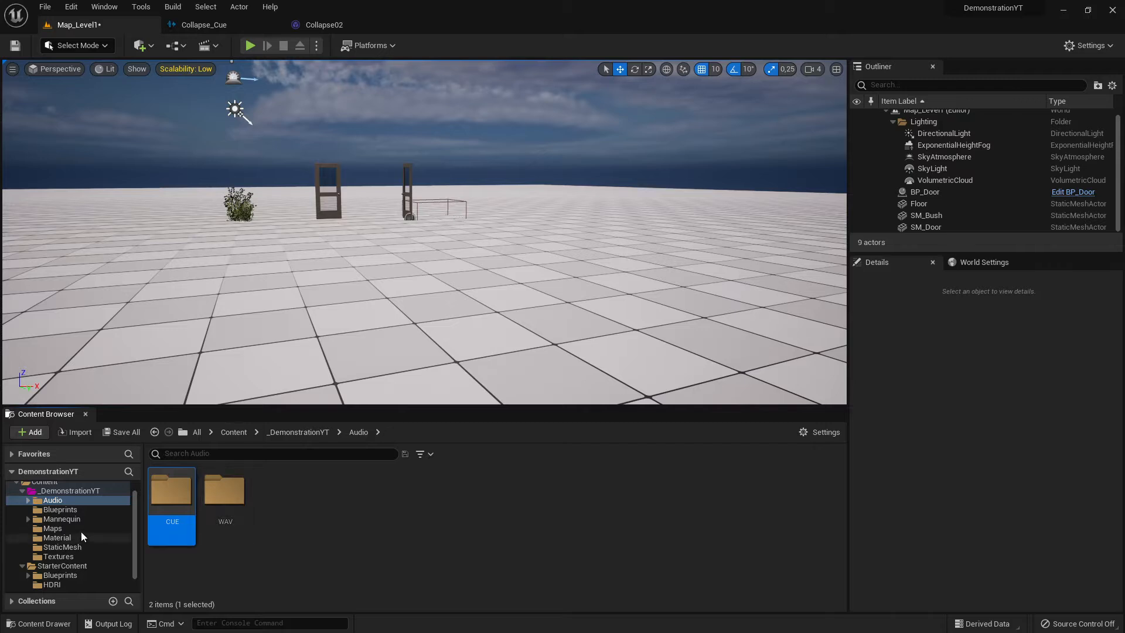
scroll(114, 532, "down", 1)
double_click(162, 497)
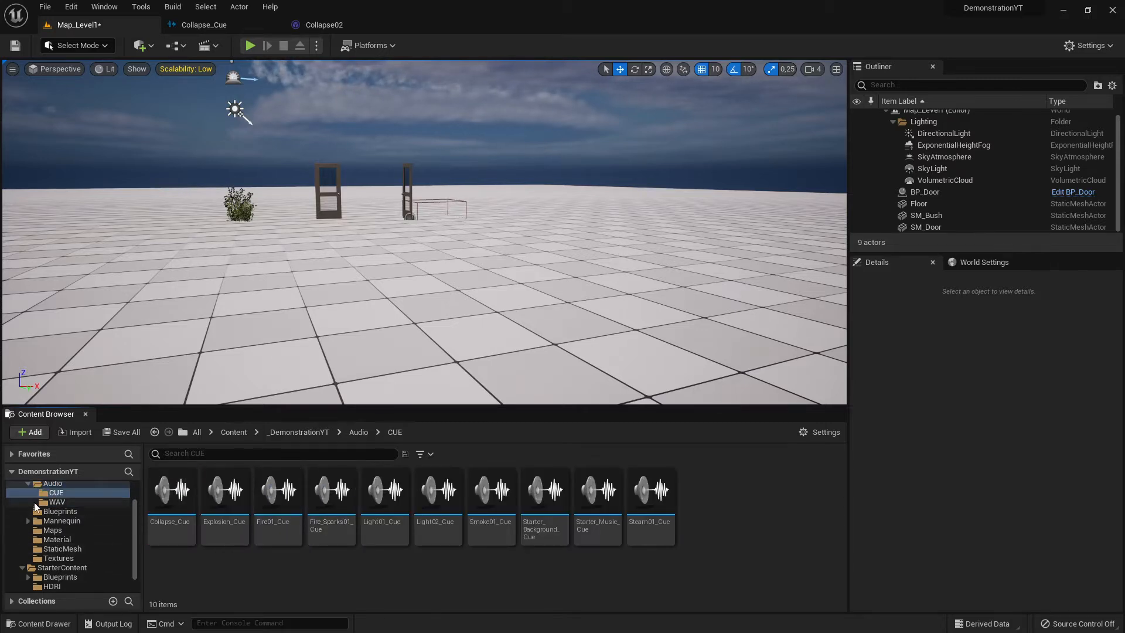
left_click(51, 486)
scroll(83, 536, "down", 1)
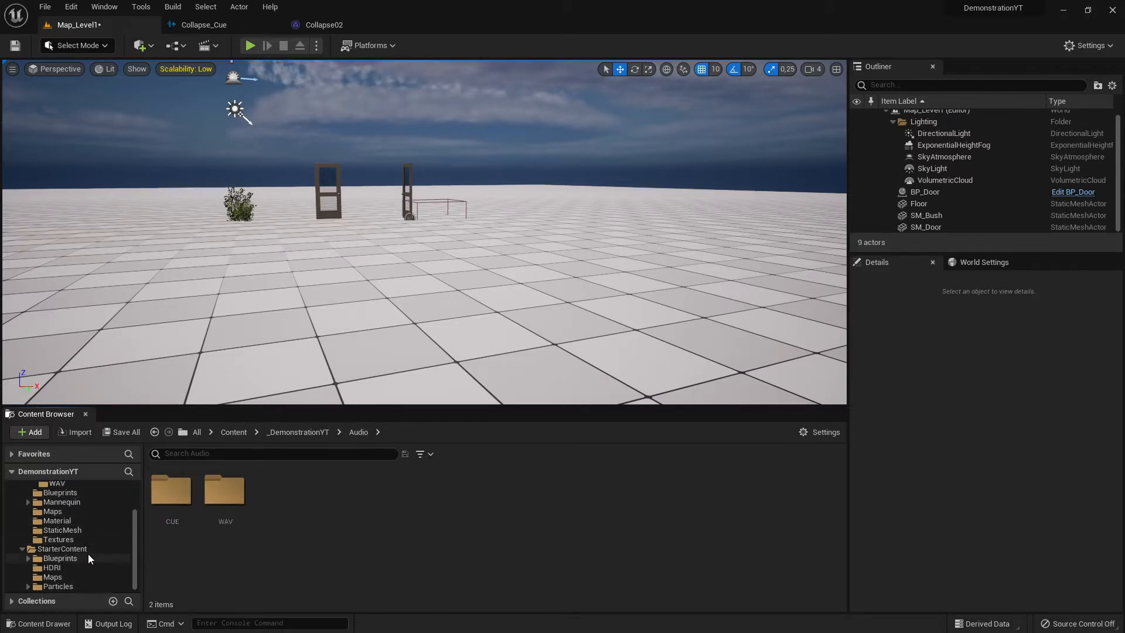
left_click(82, 549)
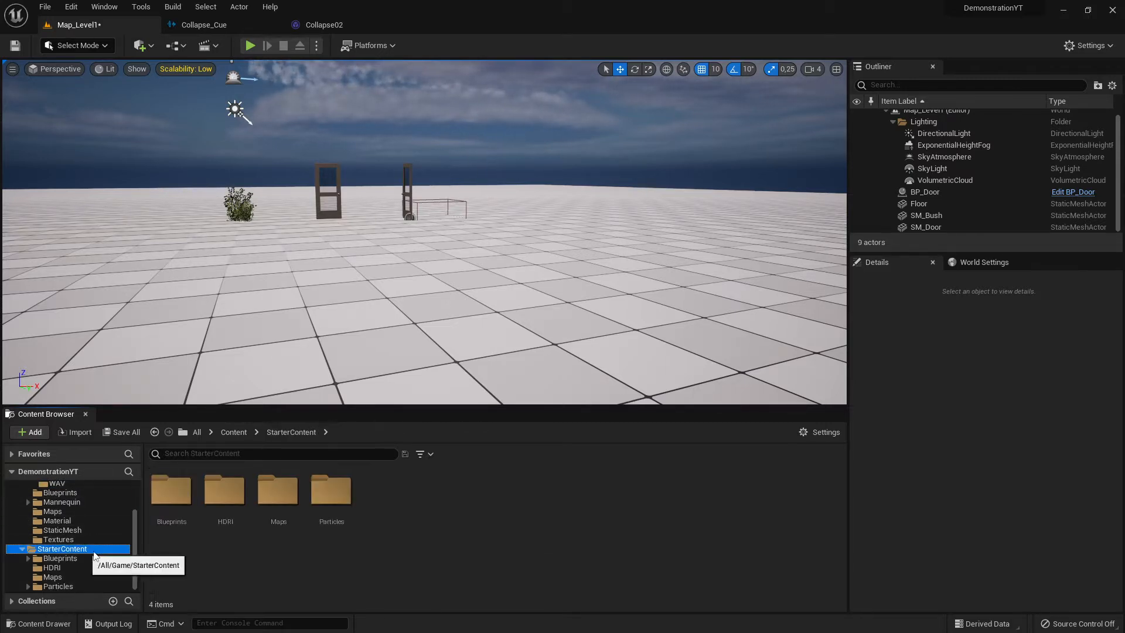
left_click(59, 586)
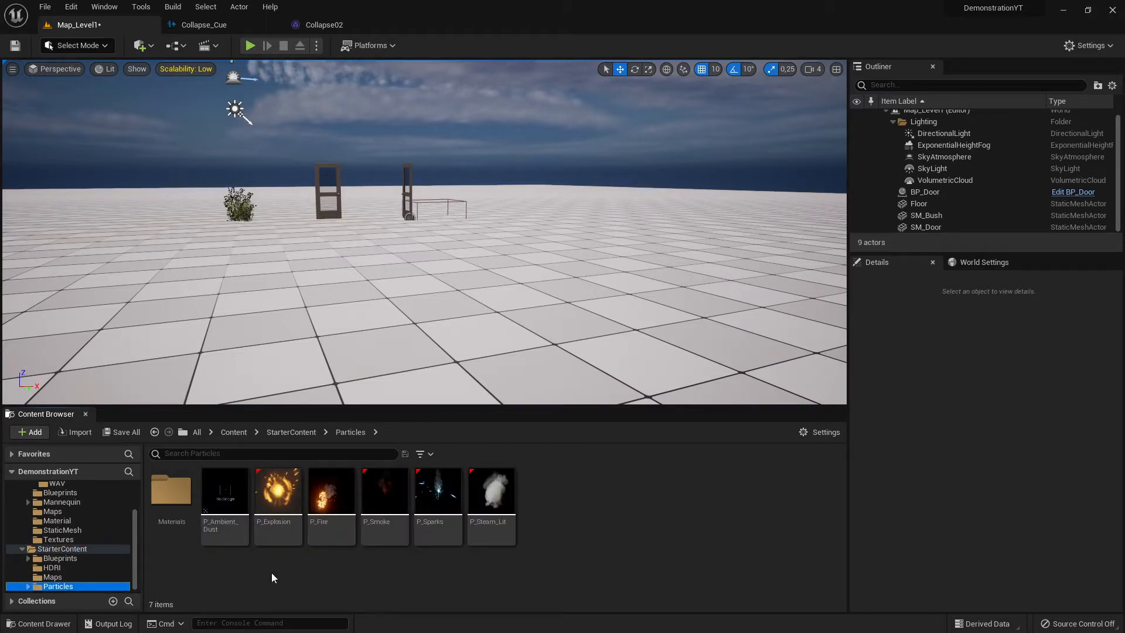
left_click(72, 550)
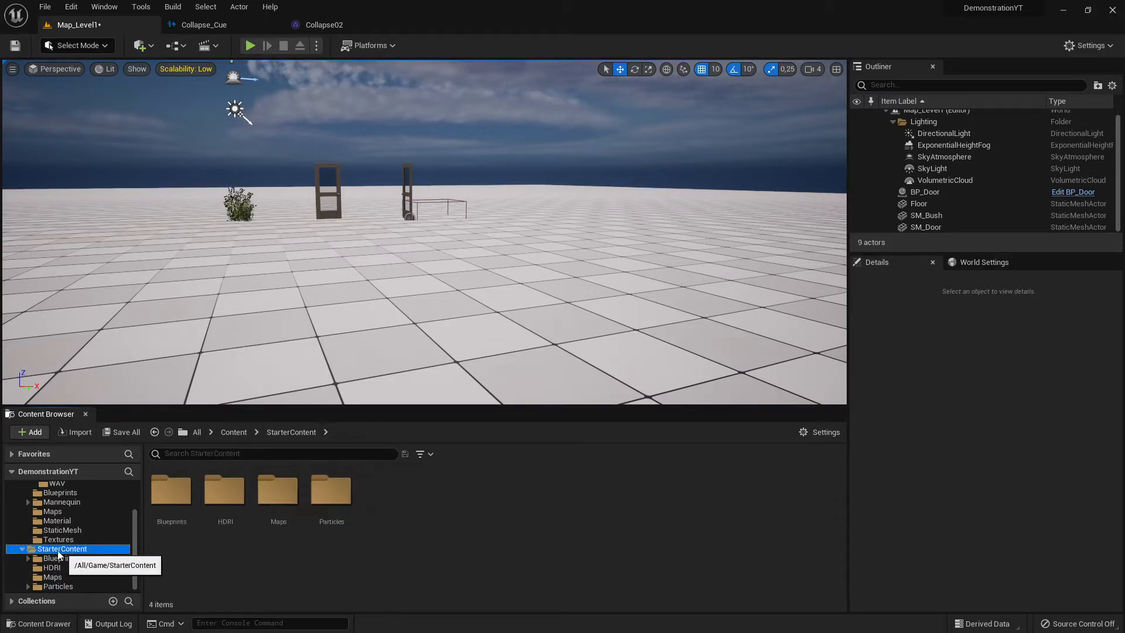
- Place the P_Fire effect from the StarterContent Particles folder on the floor in front of the doors
left_click(62, 588)
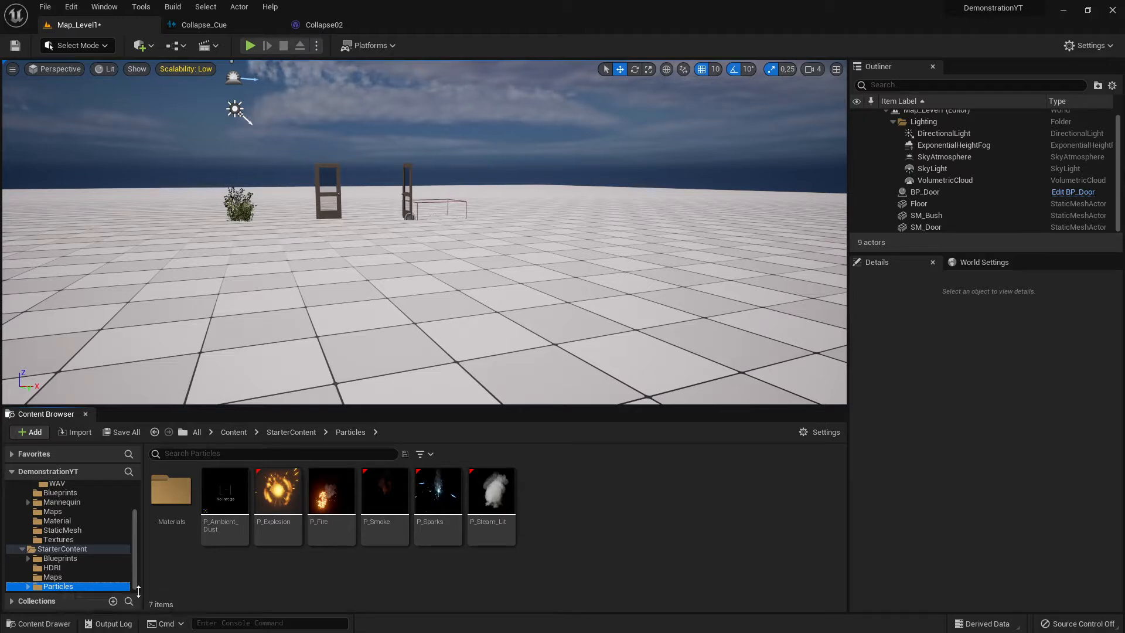
left_click(286, 578)
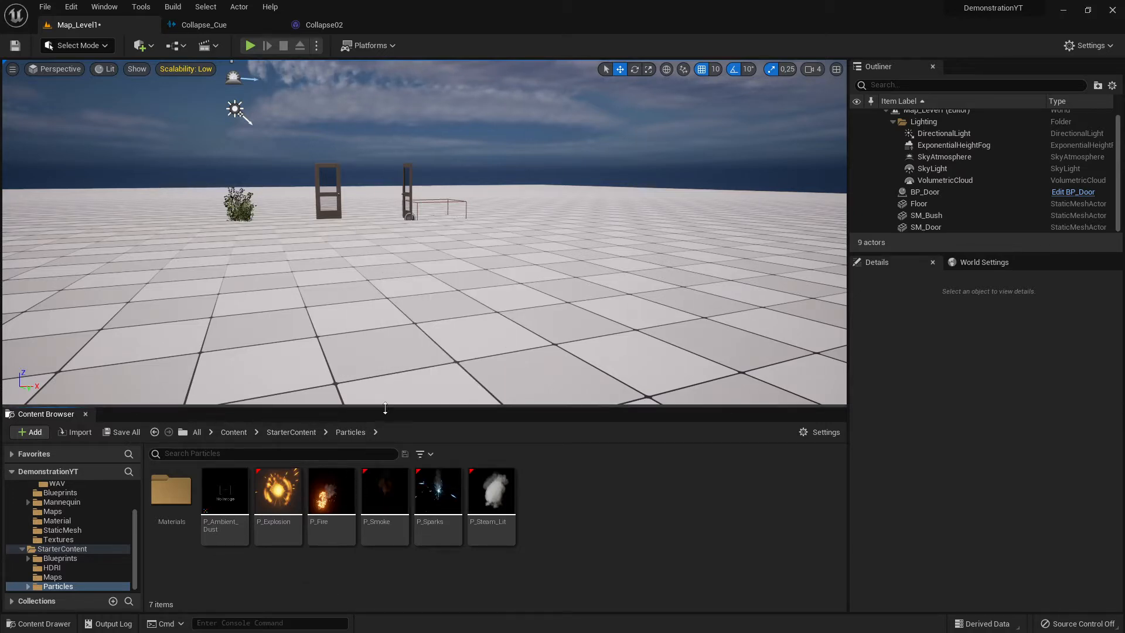
left_click_drag(331, 493, 403, 339)
left_click_drag(392, 268, 342, 232)
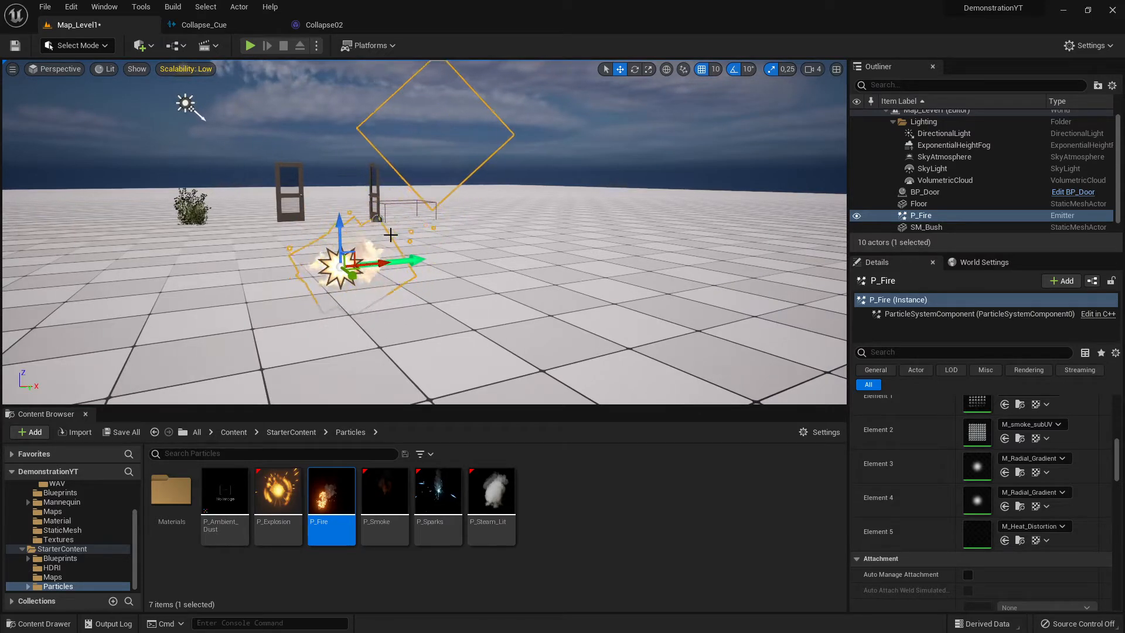
- Play-test the level, run the character around the fire to view it from several sides, and end the session
left_click(251, 46)
left_click(264, 62)
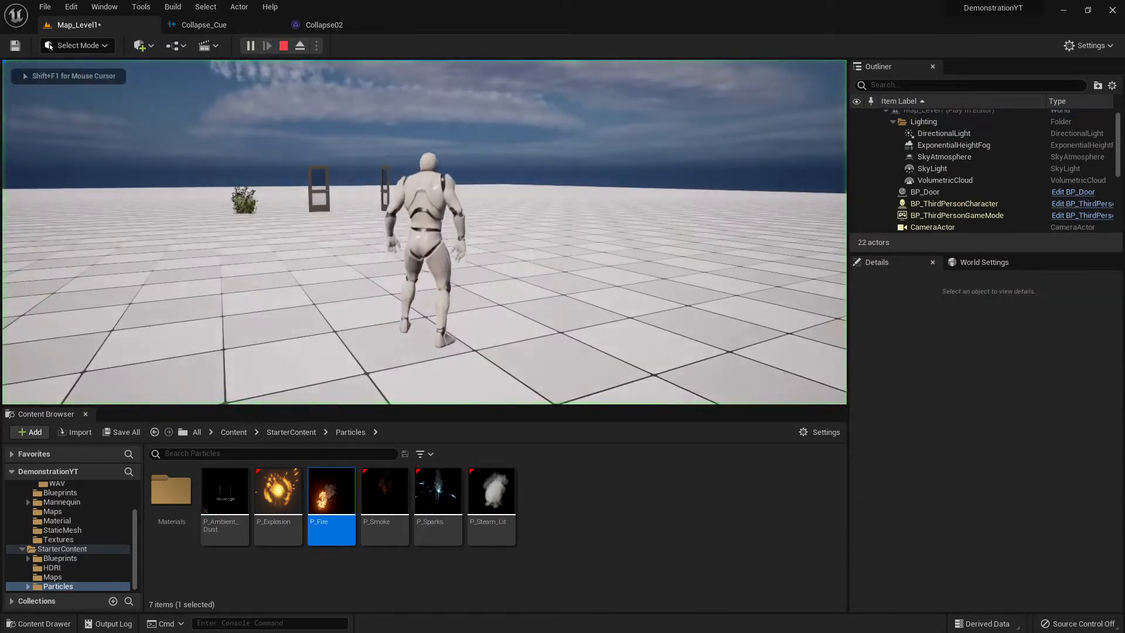
key("w")
key("d")
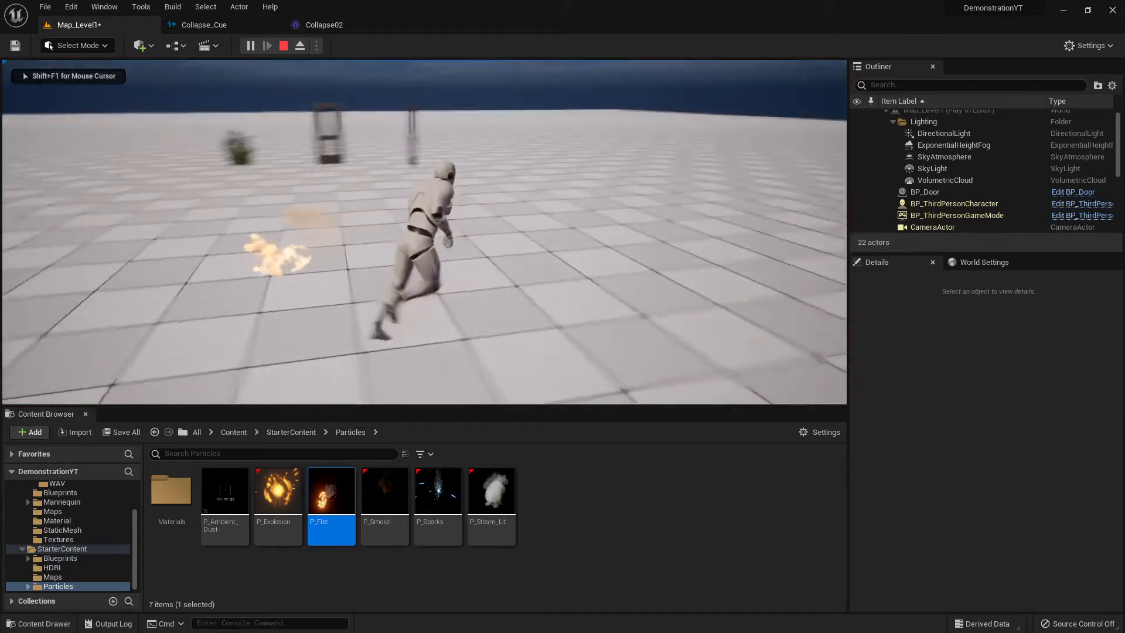
key("w")
key("a")
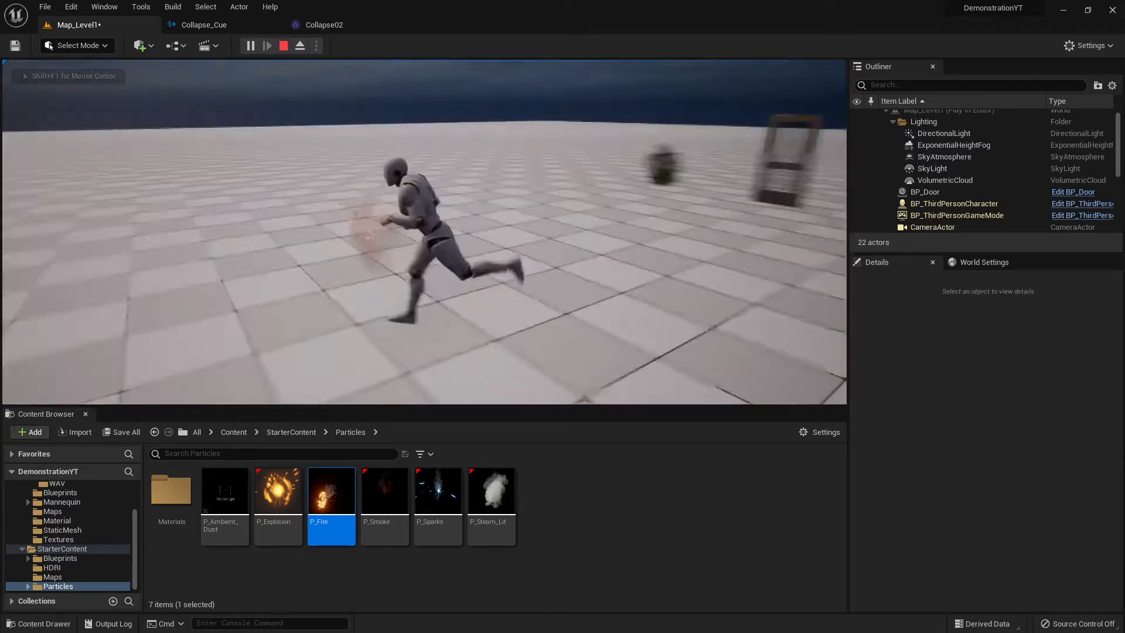
key("s")
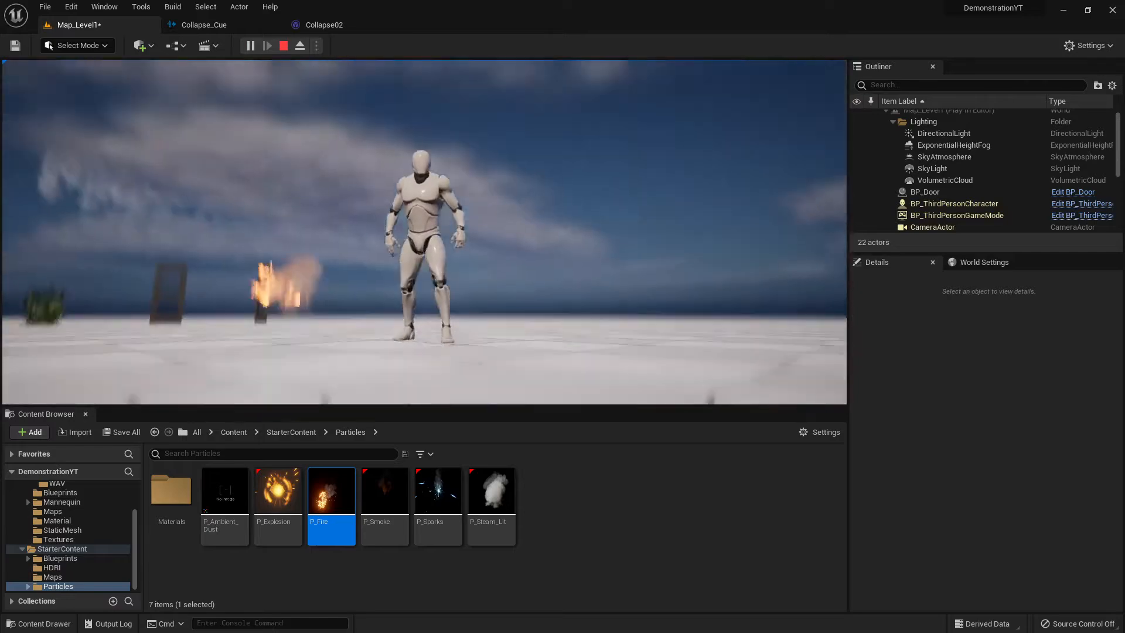
key("a")
key("w")
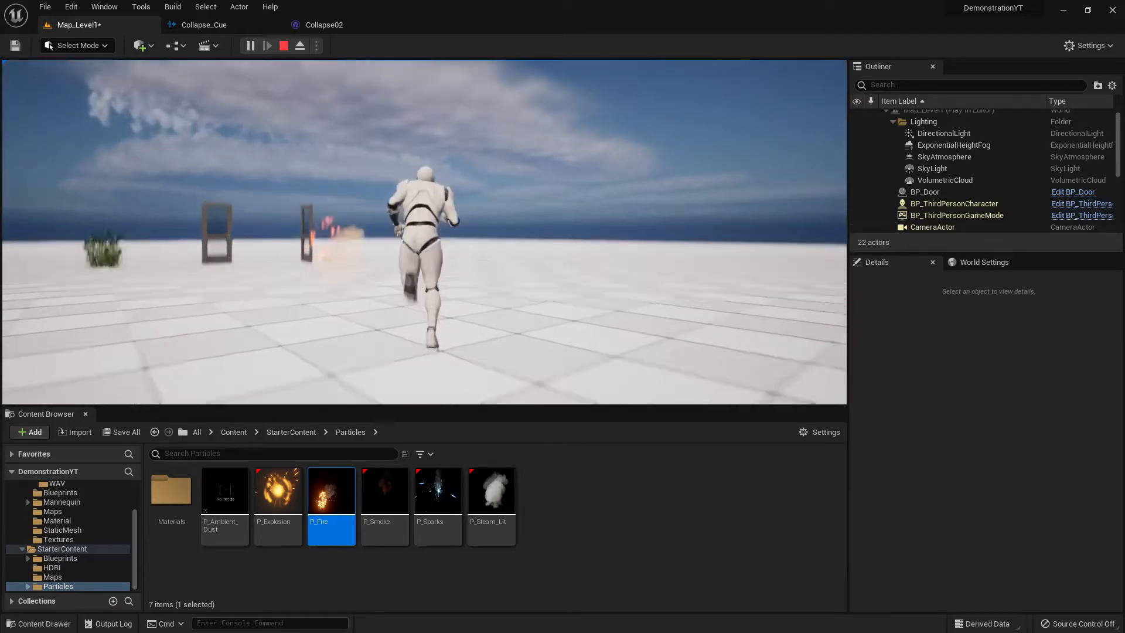
key("d")
key("w")
key("Escape")
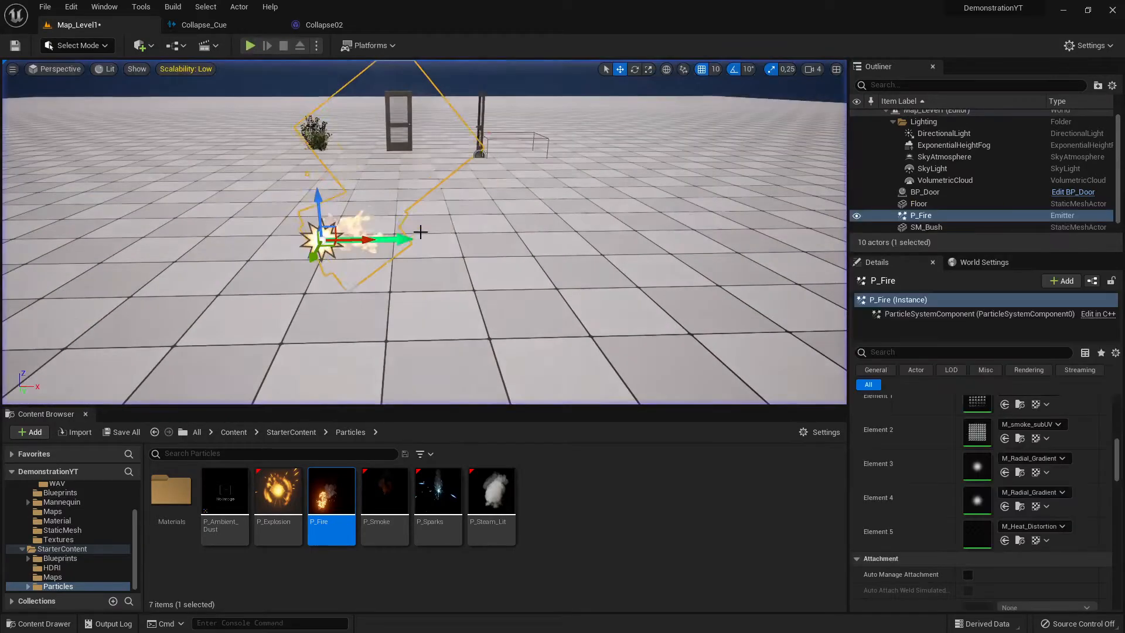
- Select the floor in the level and go through its detail properties back to the Transform section
key("s")
right_click_drag(452, 228, 452, 176)
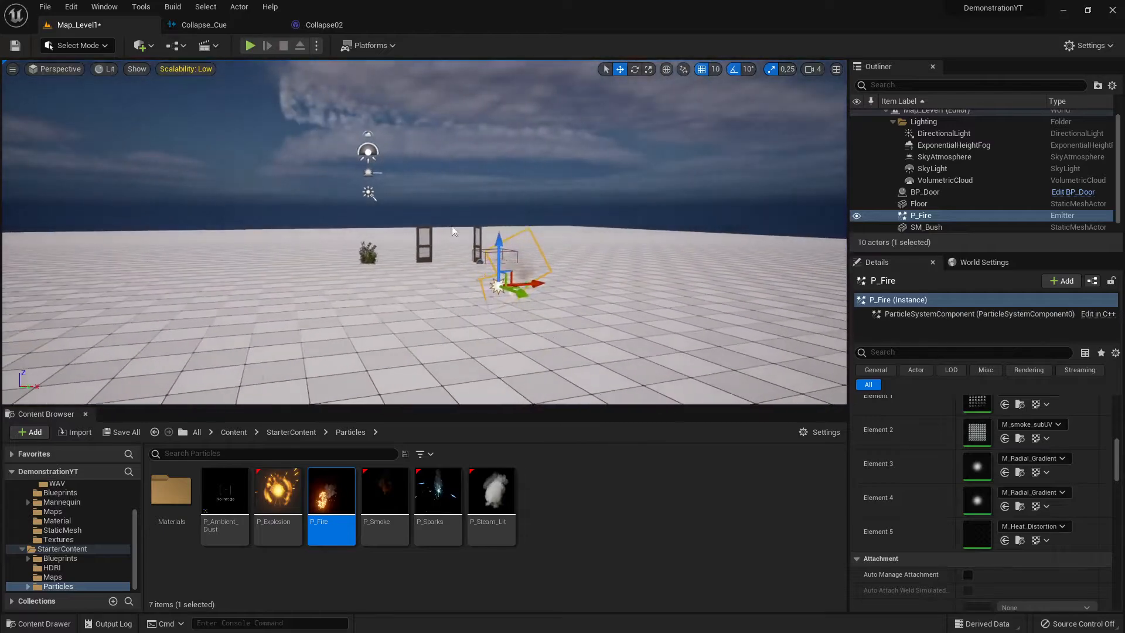
left_click(364, 322)
right_click_drag(441, 333, 473, 269)
key("e")
key("s")
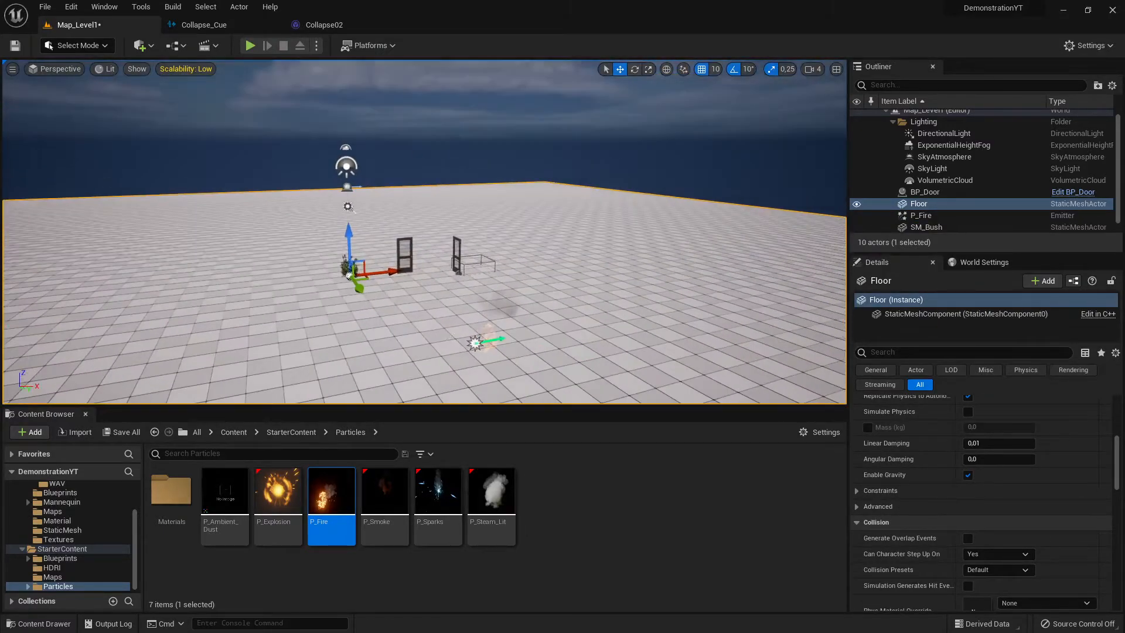
key("s")
right_click_drag(190, 297, 113, 299)
right_click_drag(197, 322, 182, 351)
key("d")
key("s")
key("a")
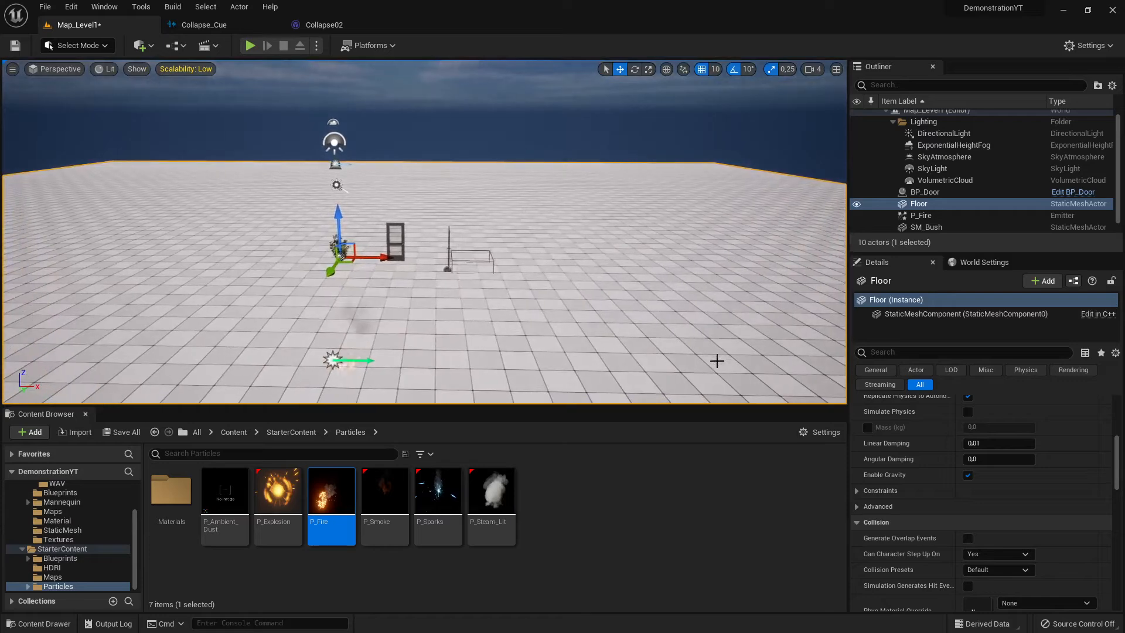
scroll(983, 475, "down", 8)
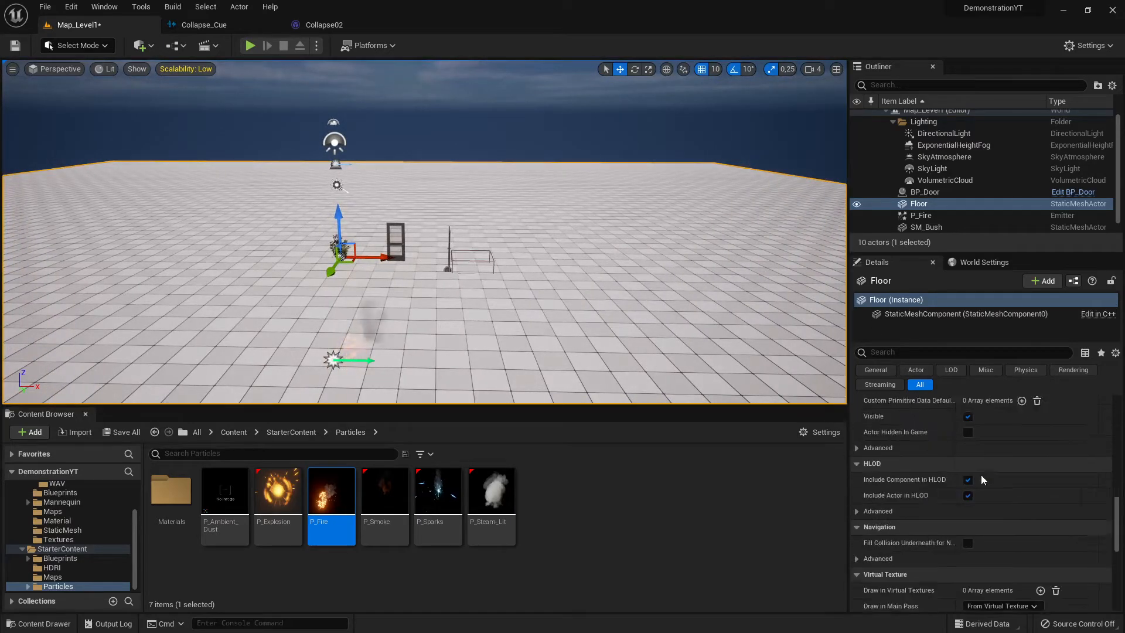
left_click(926, 205)
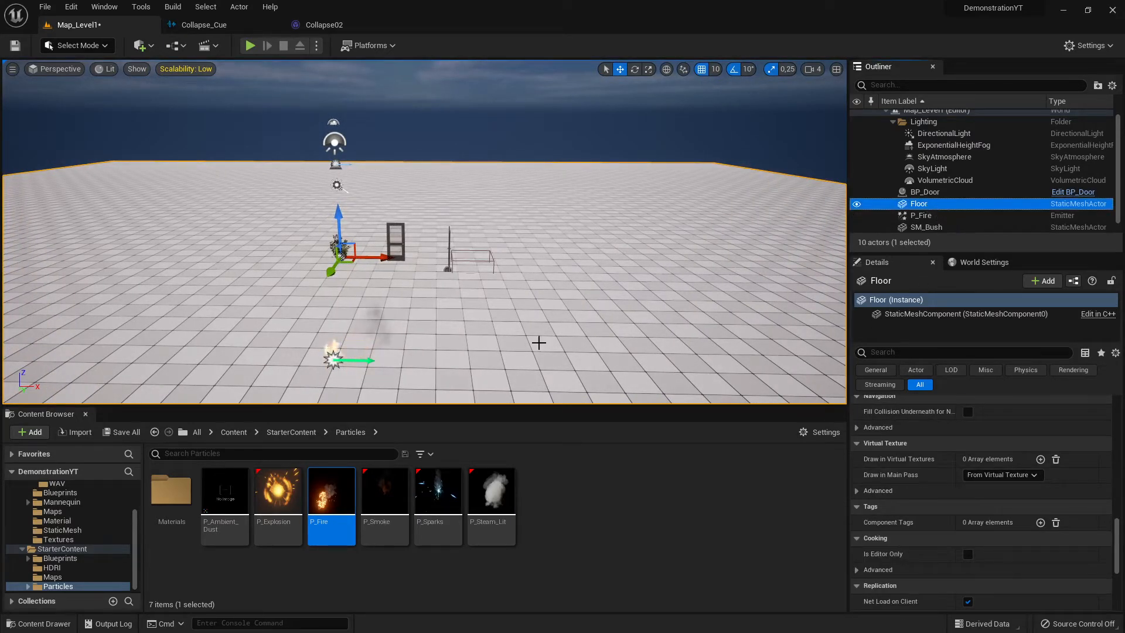
scroll(945, 420, "up", 10)
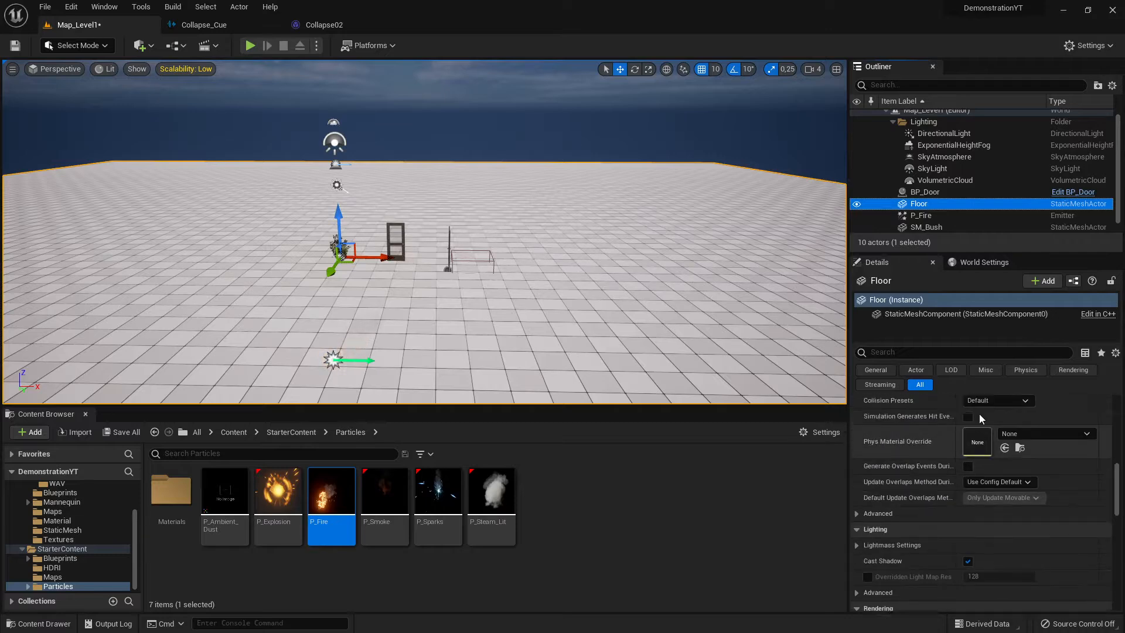
left_click(890, 263)
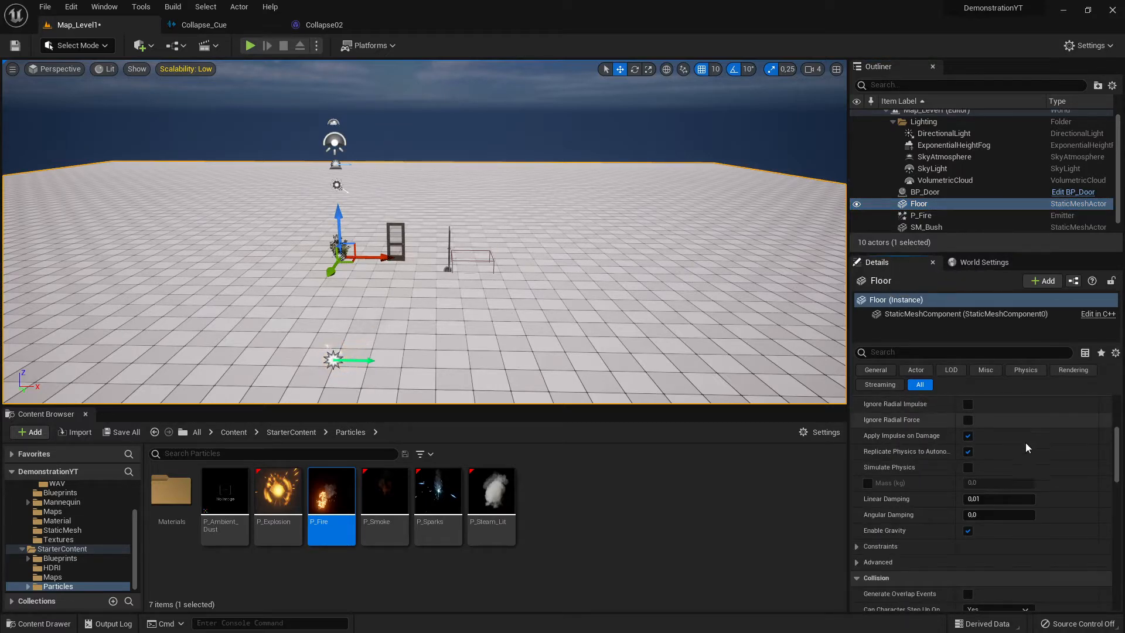
scroll(1026, 442, "up", 5)
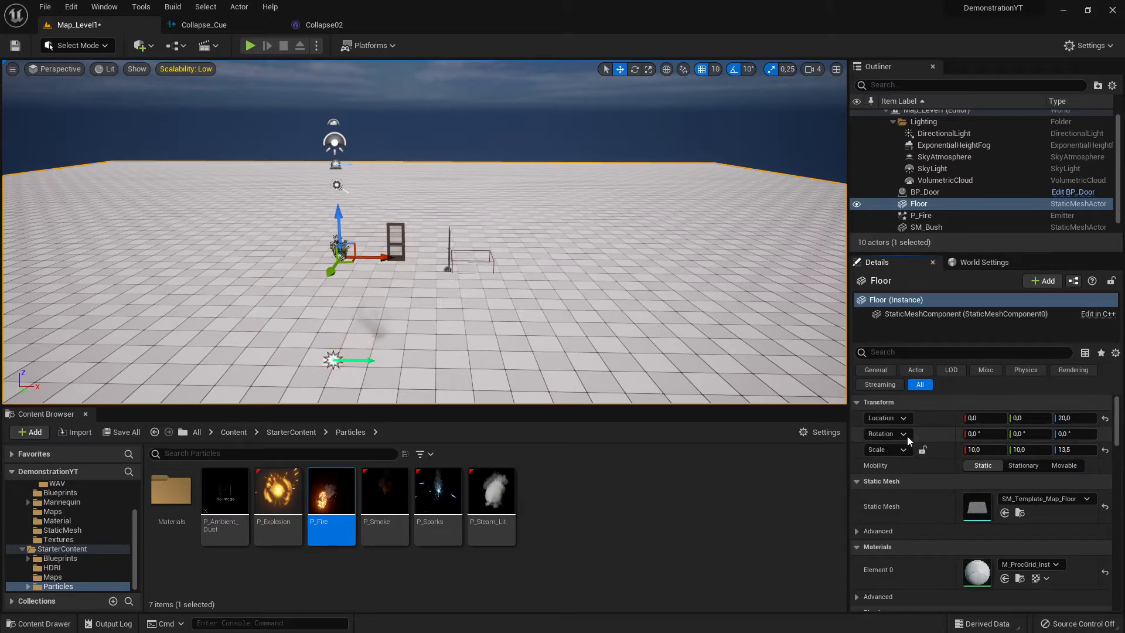
- Set the floor's Element 0 material to M_Ground_Grass
scroll(909, 479, "down", 3)
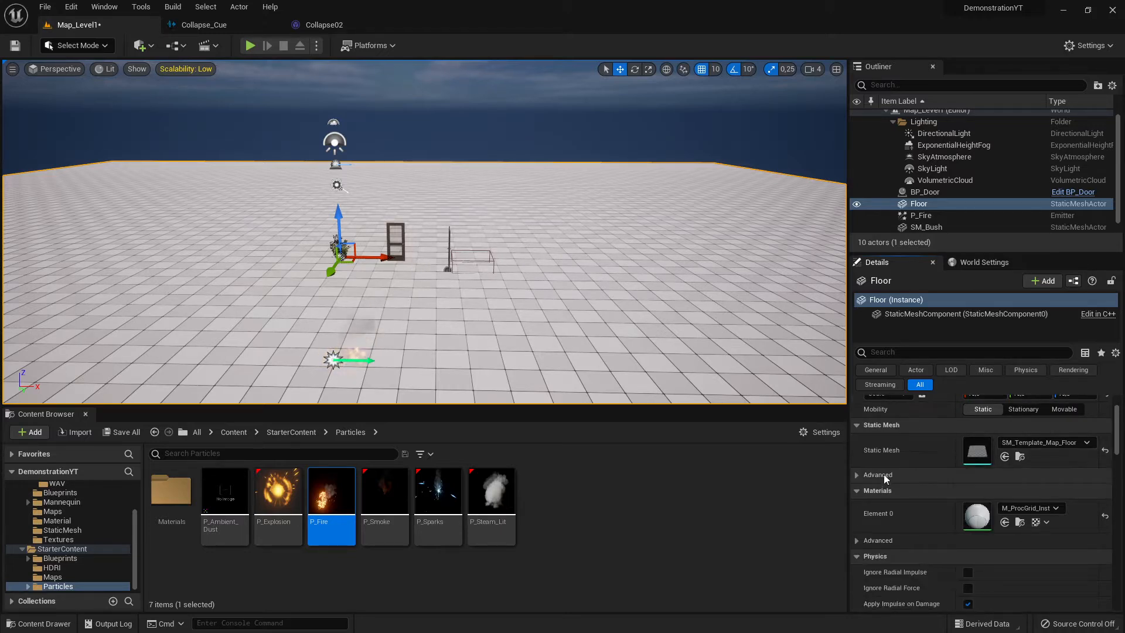
left_click(1029, 508)
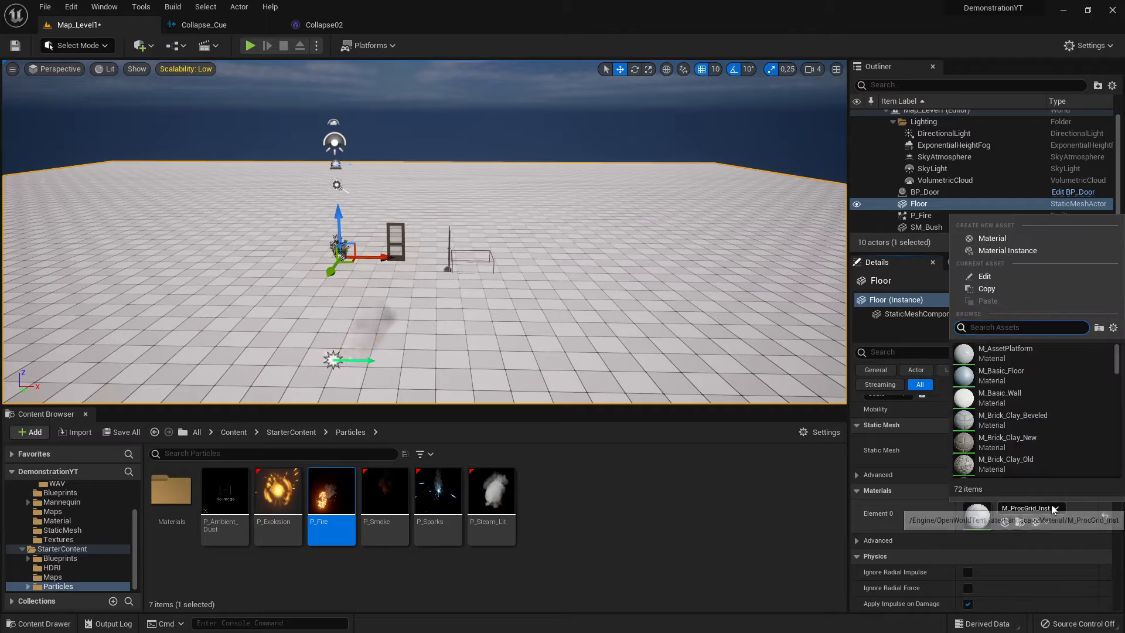
scroll(1024, 434, "down", 3)
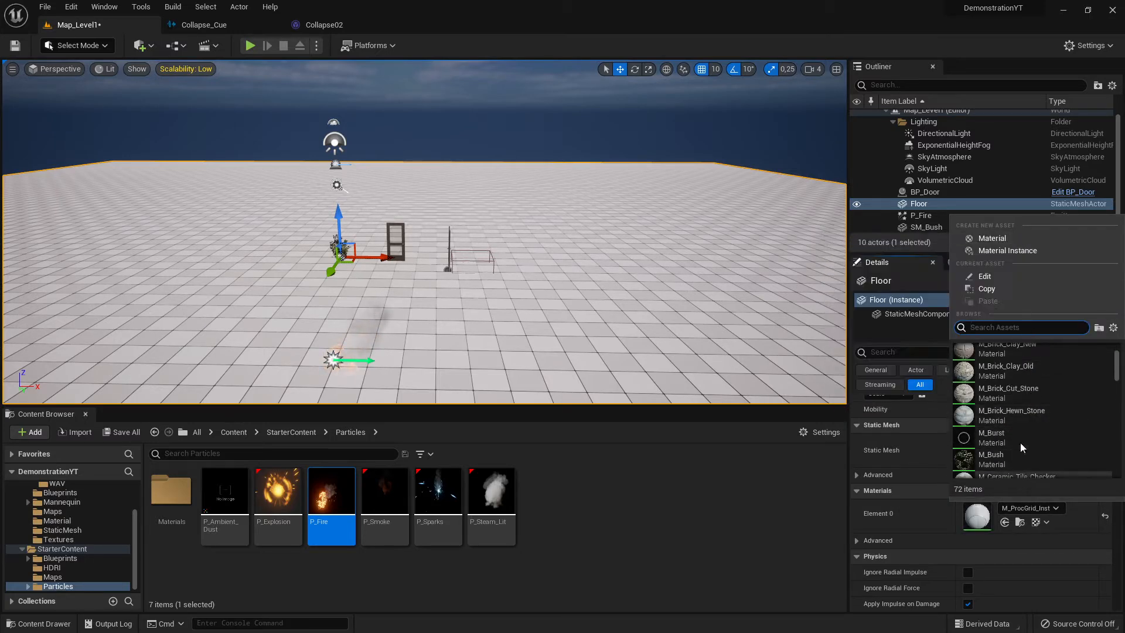
scroll(1049, 428, "down", 3)
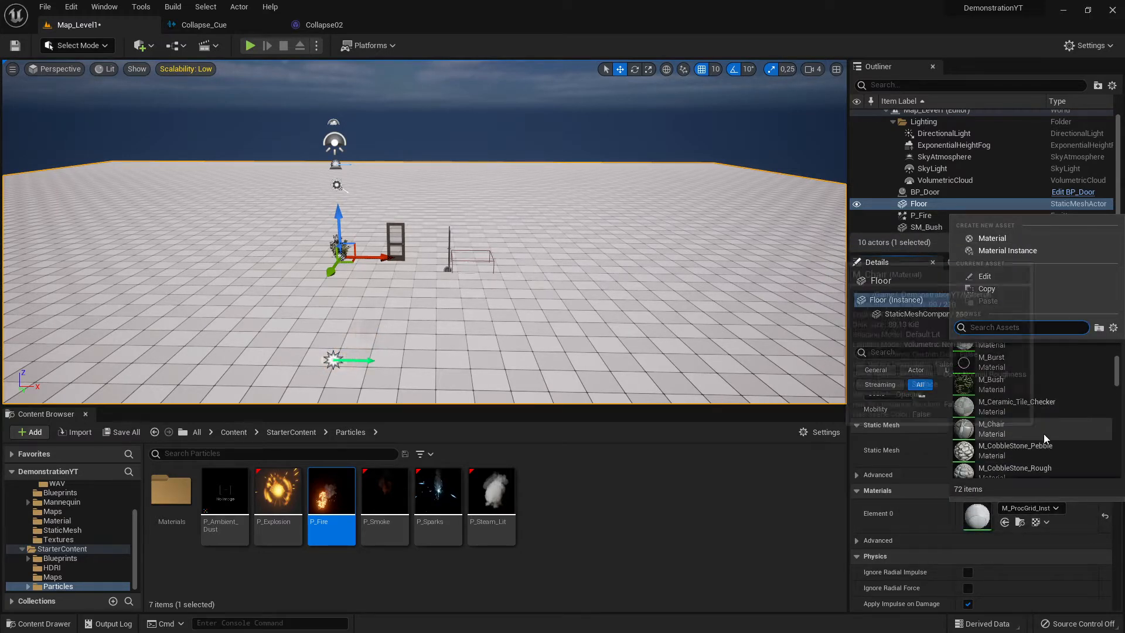
scroll(1050, 433, "down", 5)
scroll(1051, 435, "down", 5)
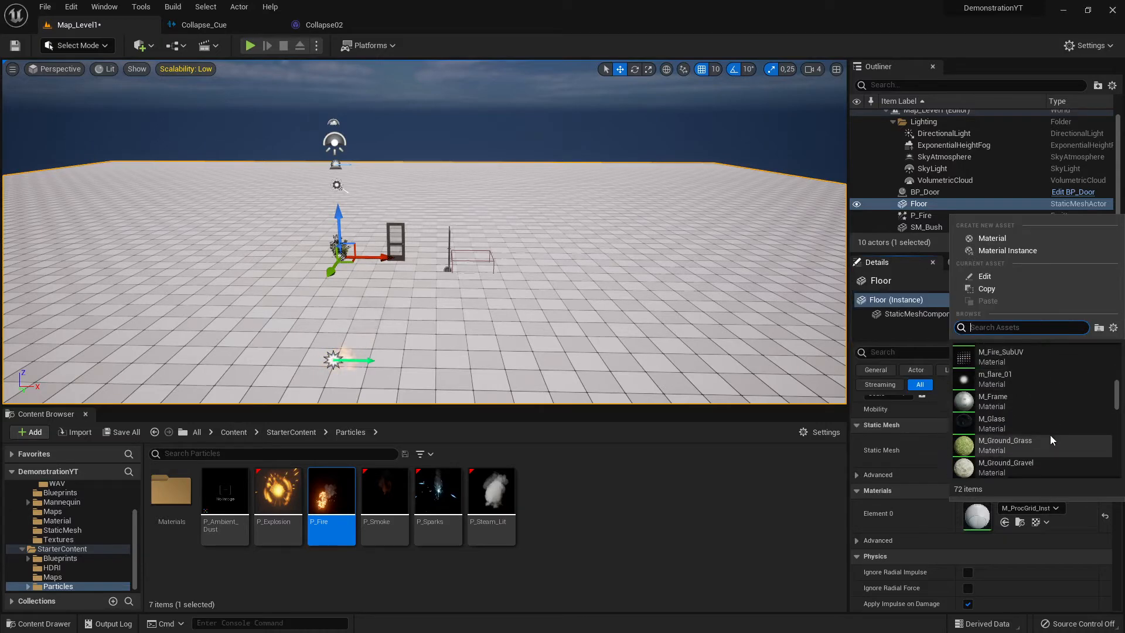
left_click(1012, 447)
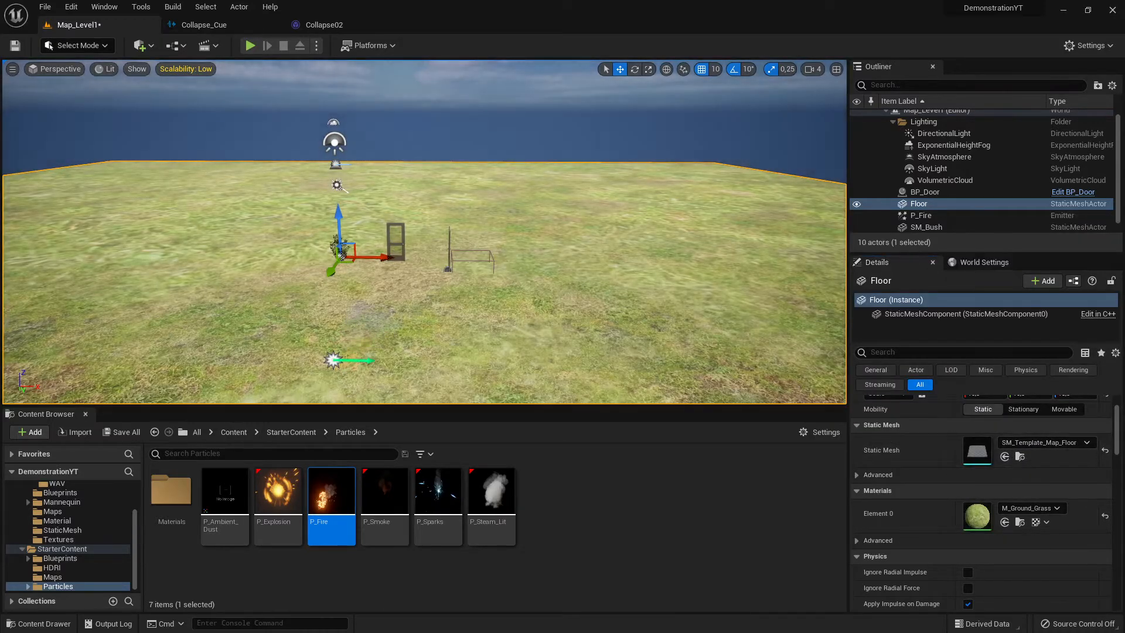
- Play-test the level on the grass floor, run the character forward past the fire, and end the session
right_click_drag(424, 232, 387, 241)
key("w")
key("d")
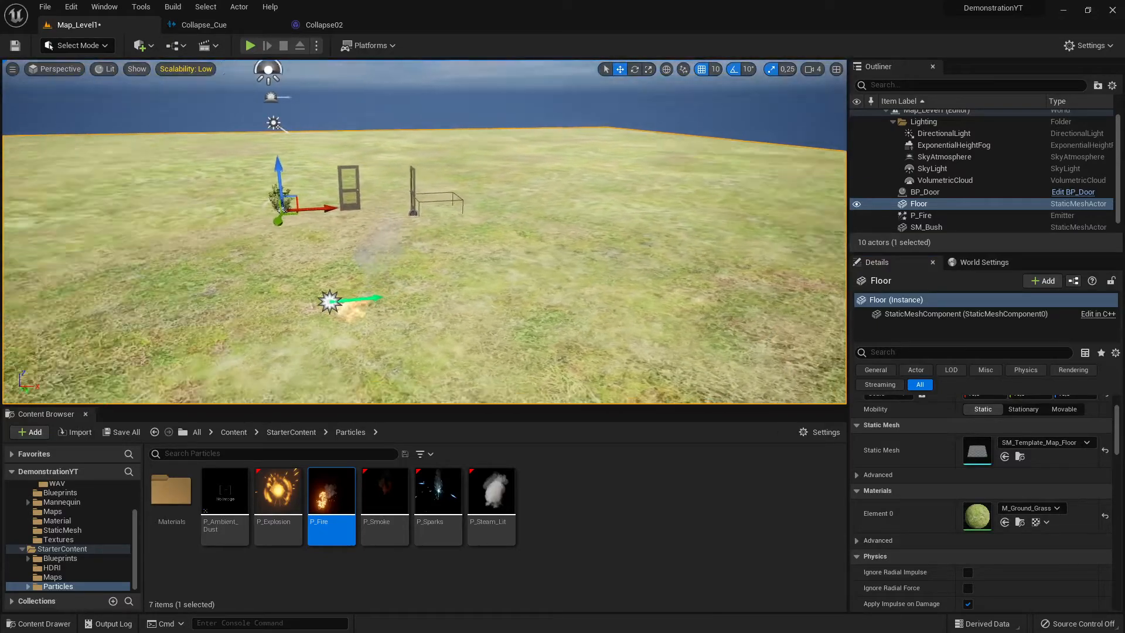
right_click_drag(469, 189, 413, 189)
key("w")
key("d")
key("a")
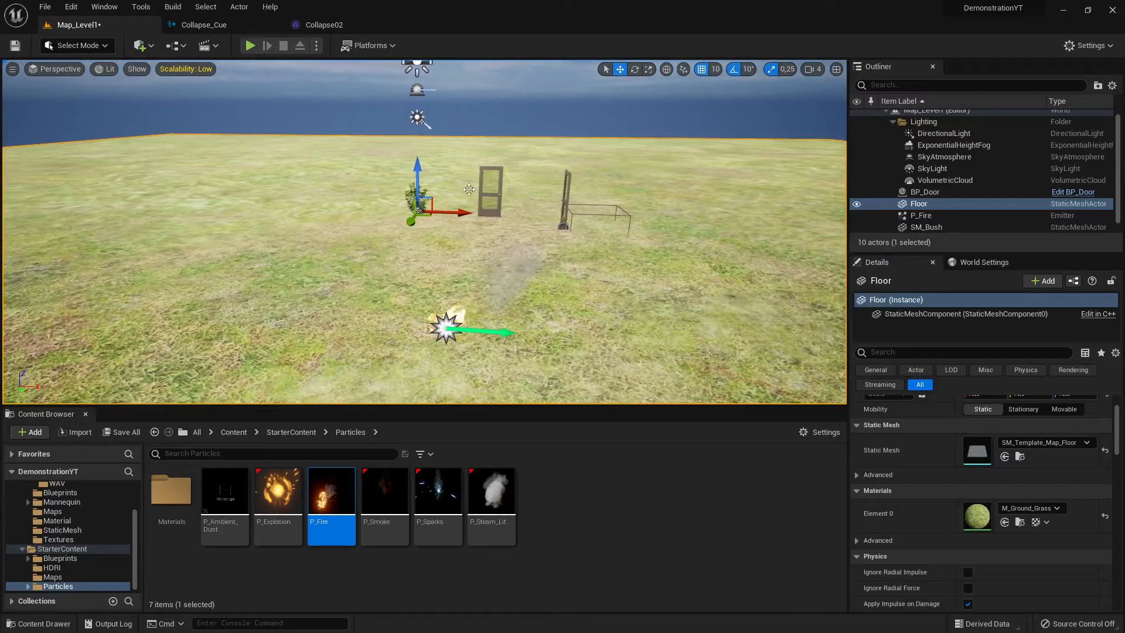
left_click(249, 45)
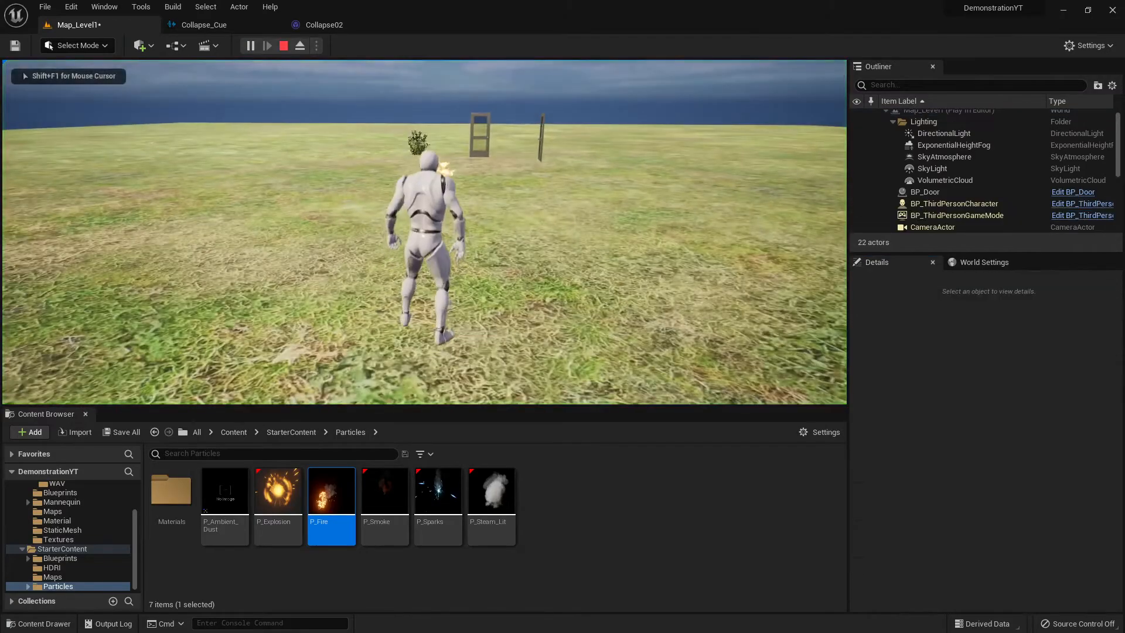
key("w")
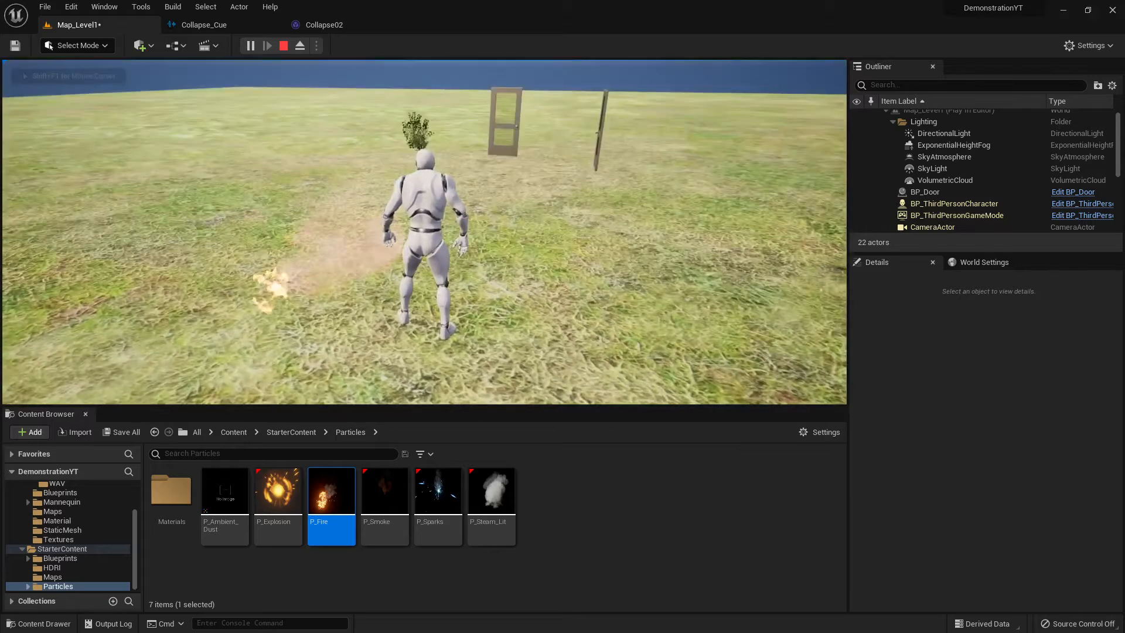
key("Escape")
left_click(502, 201)
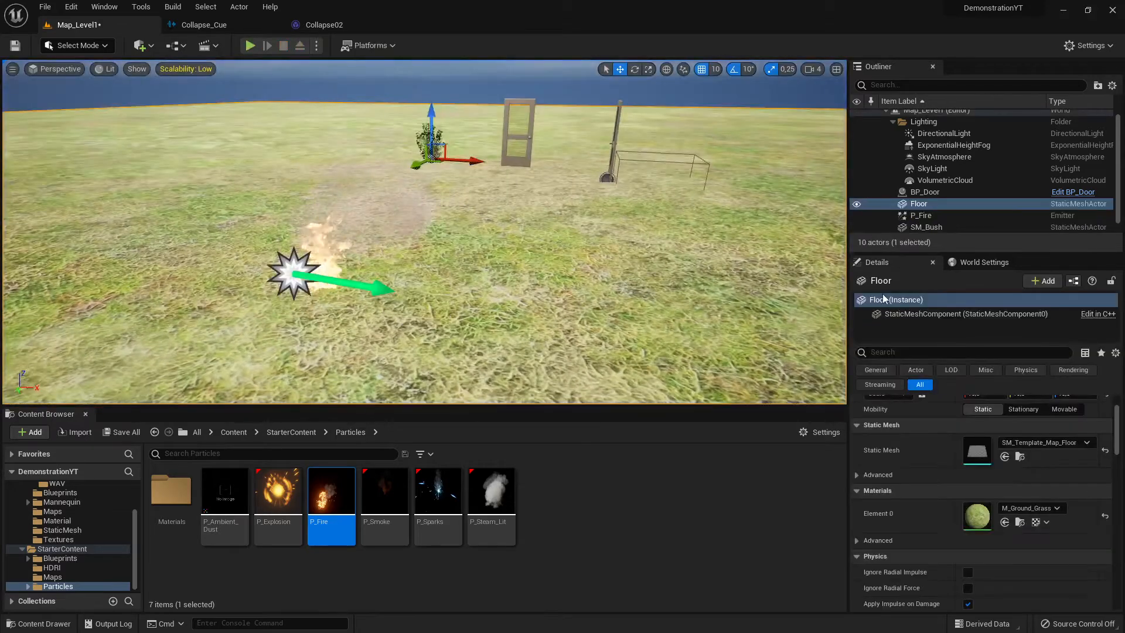
- Set the floor's Element 0 material to M_Metal_Rust
left_click(1029, 508)
scroll(1029, 435, "down", 3)
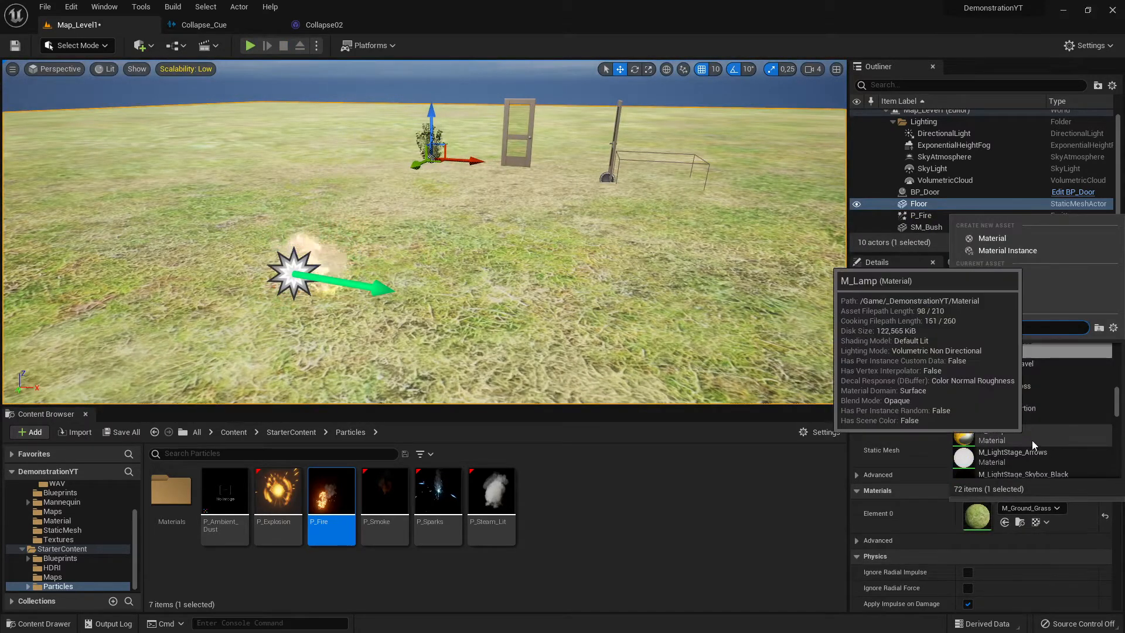
scroll(1025, 439, "down", 5)
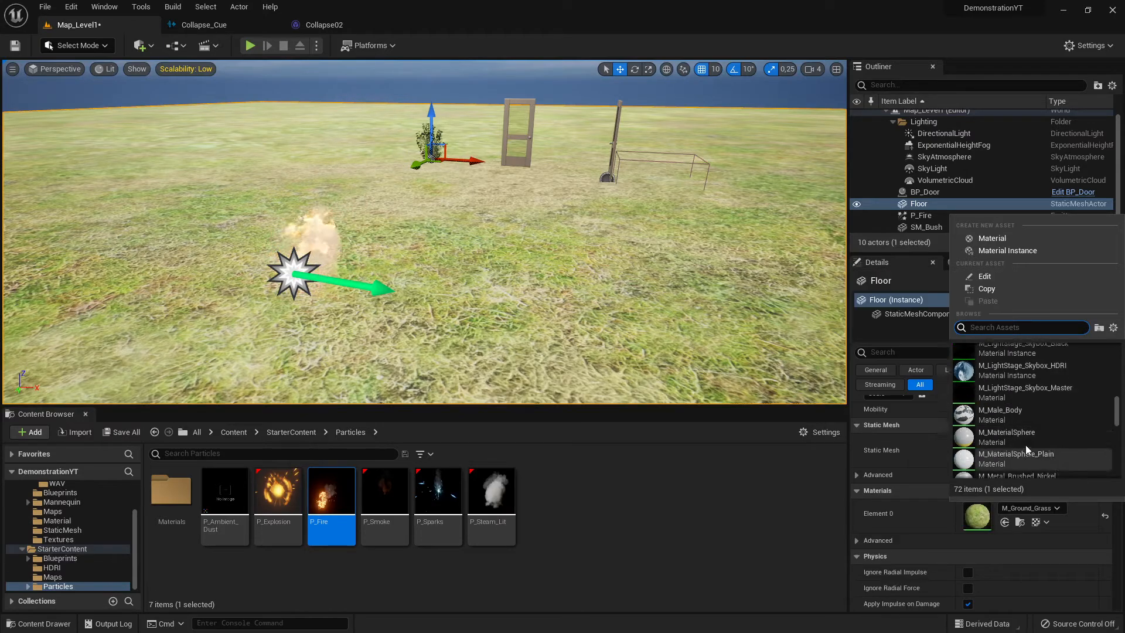
scroll(1027, 447, "up", 2)
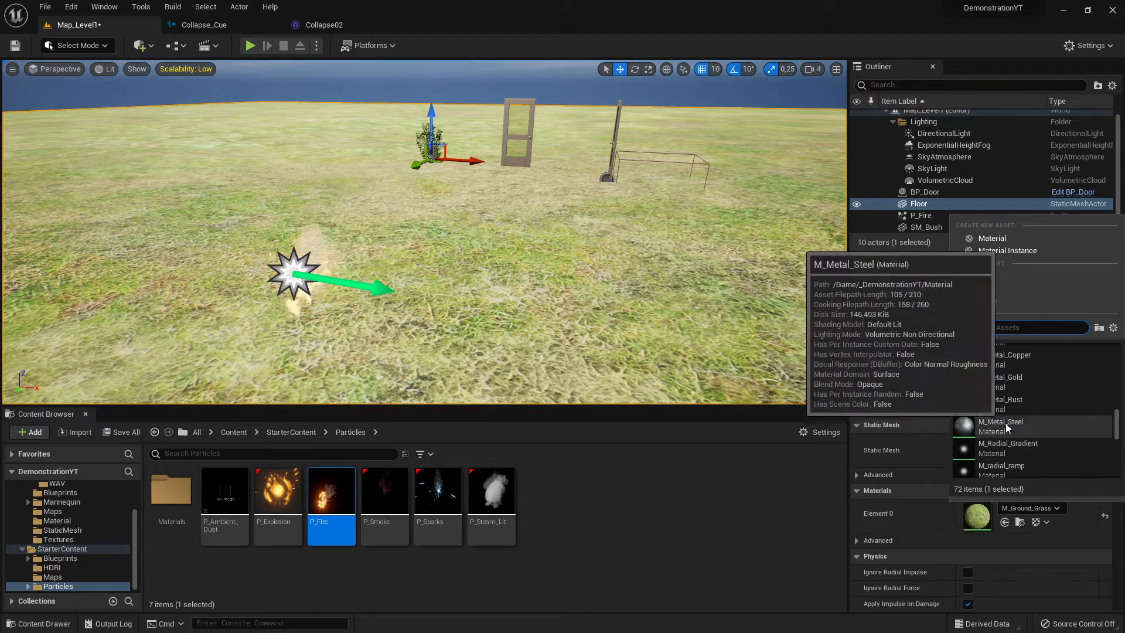
left_click(991, 406)
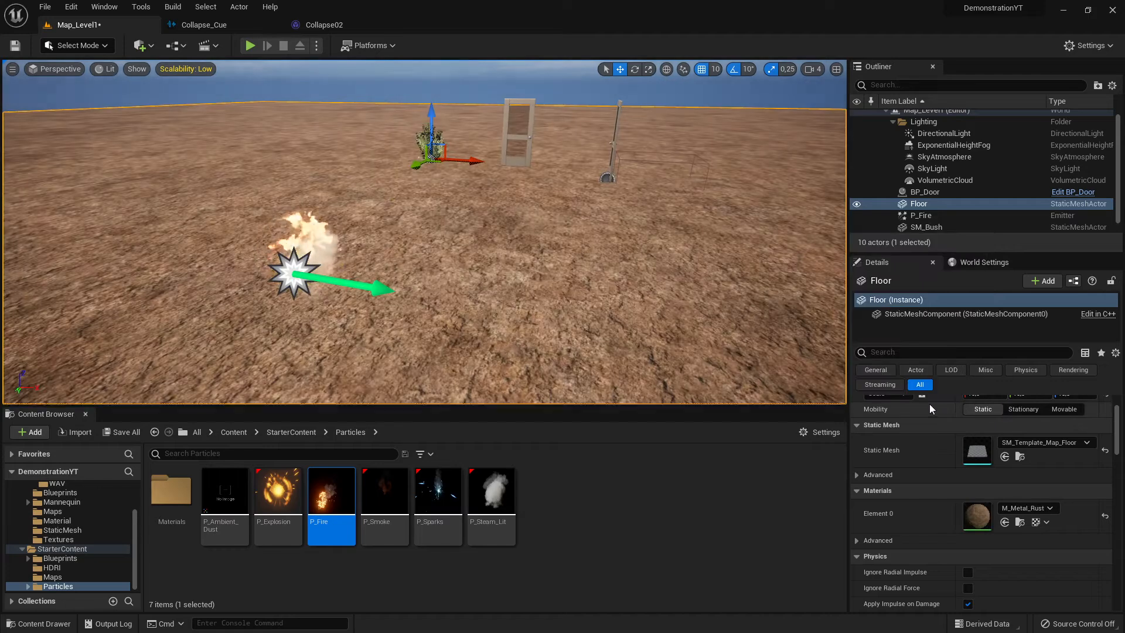
- Set the floor's Element 0 material to M_Wood_Floor_Walnut_Polished
left_click(1031, 443)
left_click(1025, 508)
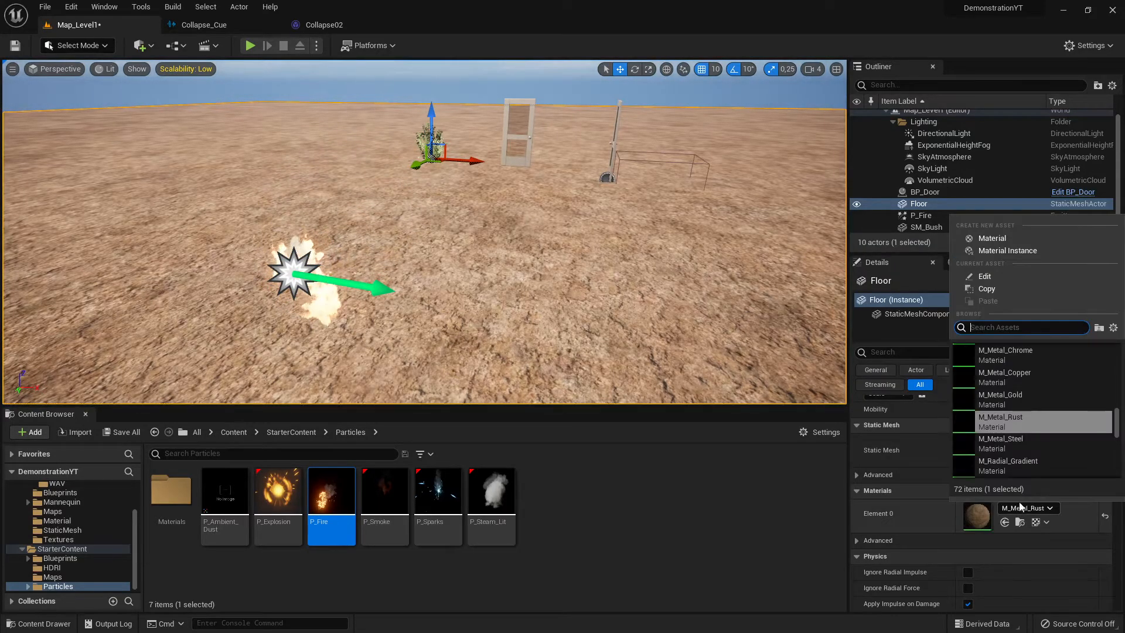
scroll(1027, 444, "down", 5)
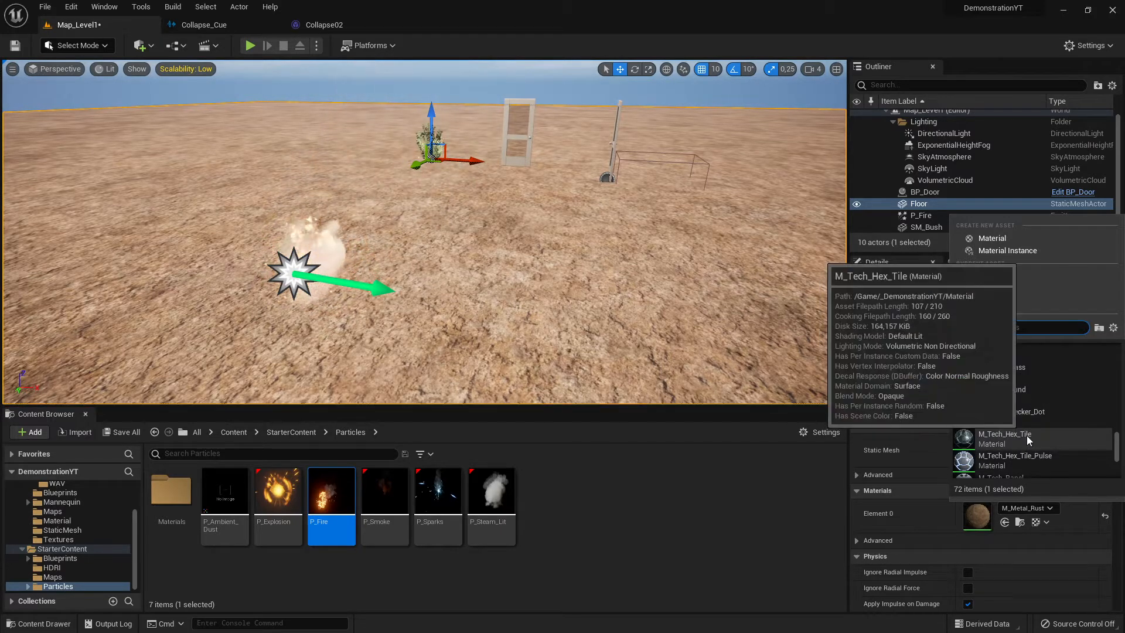
scroll(1027, 436, "down", 3)
scroll(1028, 436, "down", 2)
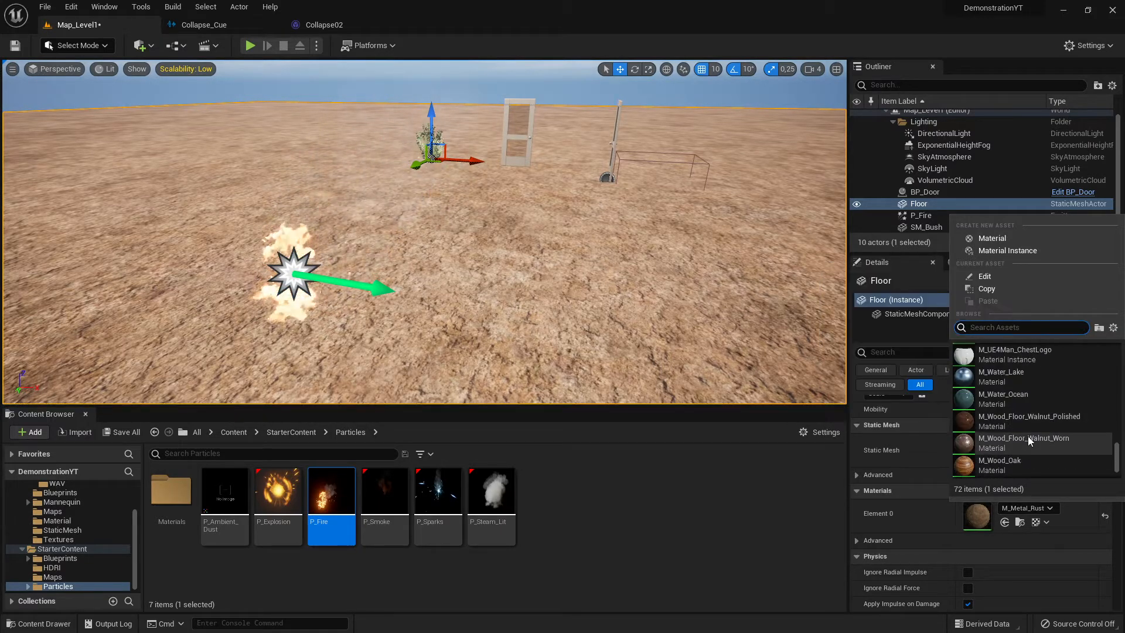
left_click(996, 425)
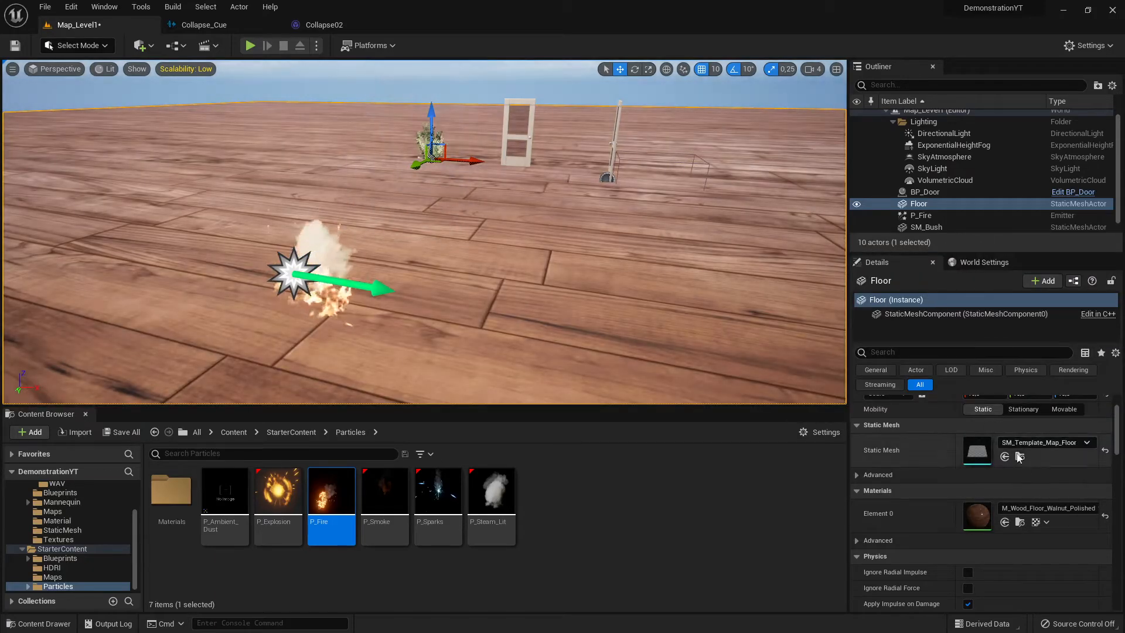
- Set the floor's Element 0 material to M_Brick_Clay_Old
left_click(1035, 512)
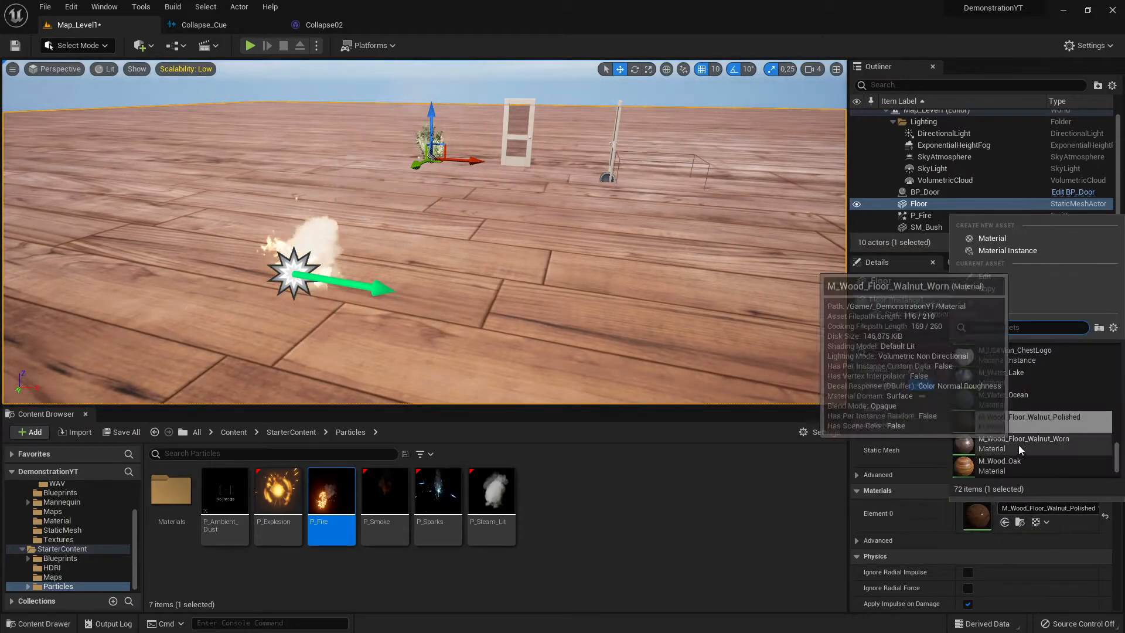
scroll(1026, 446, "up", 5)
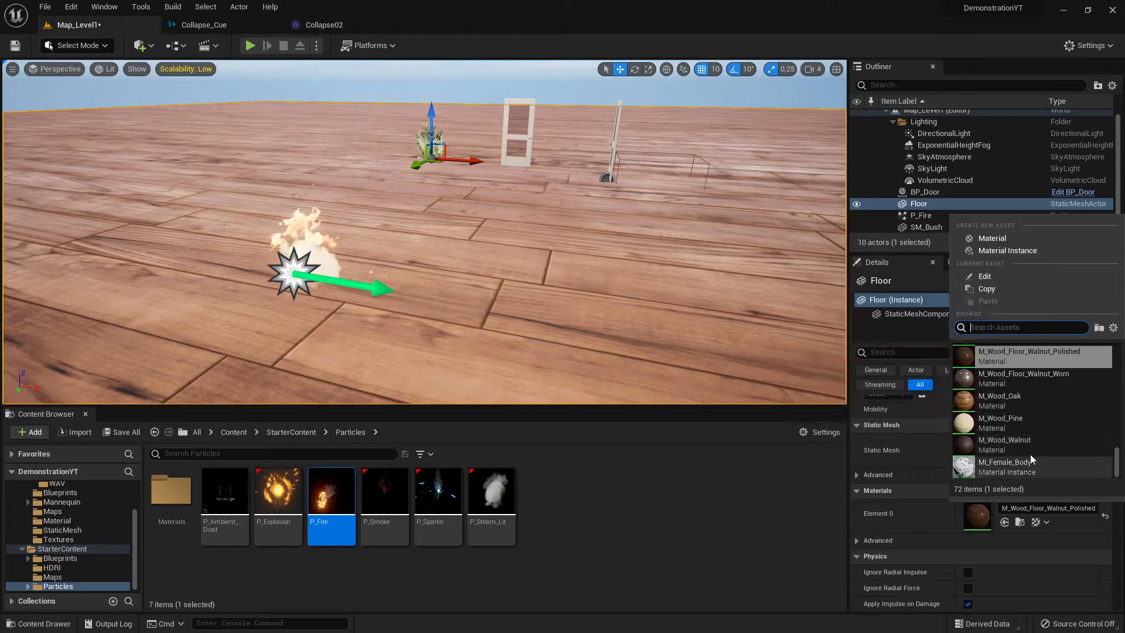
scroll(1027, 438, "up", 3)
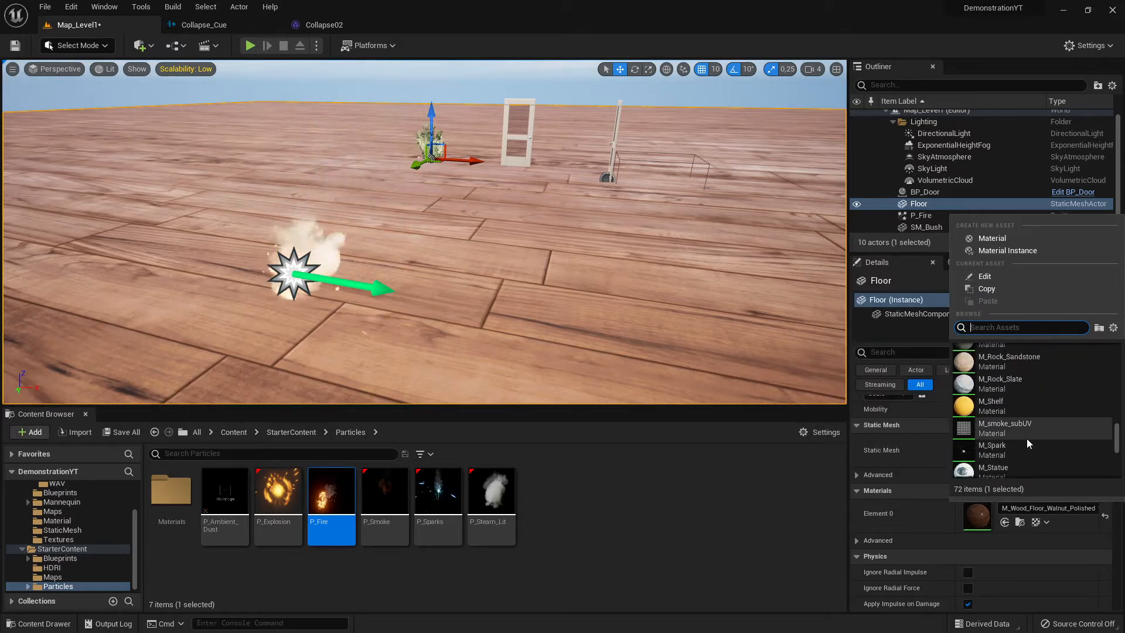
scroll(1036, 433, "up", 8)
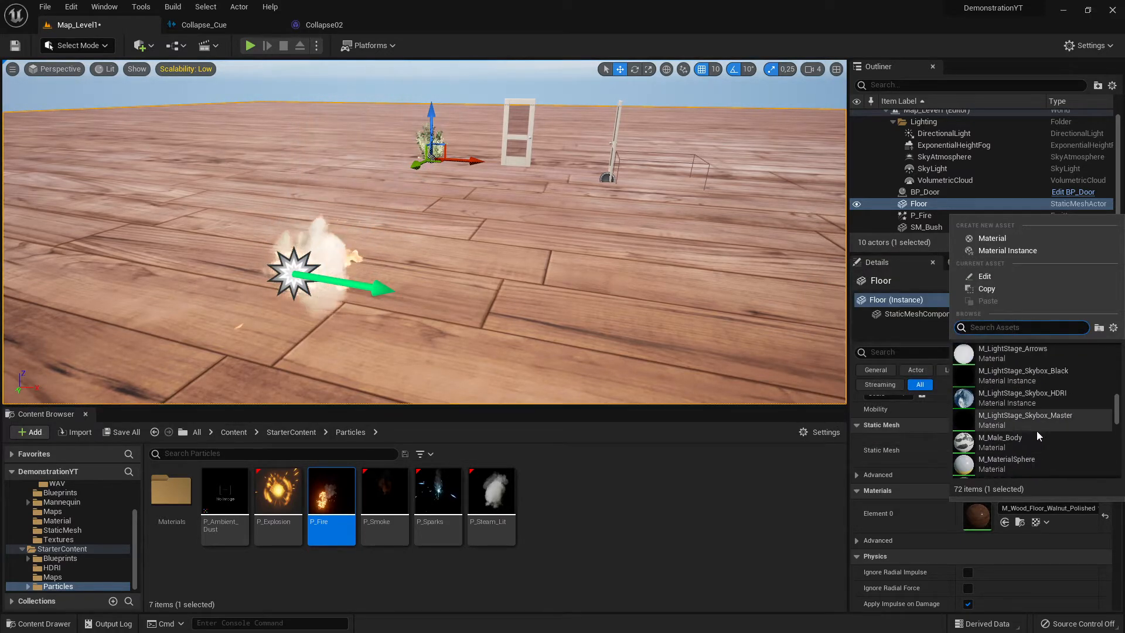
scroll(1038, 431, "up", 8)
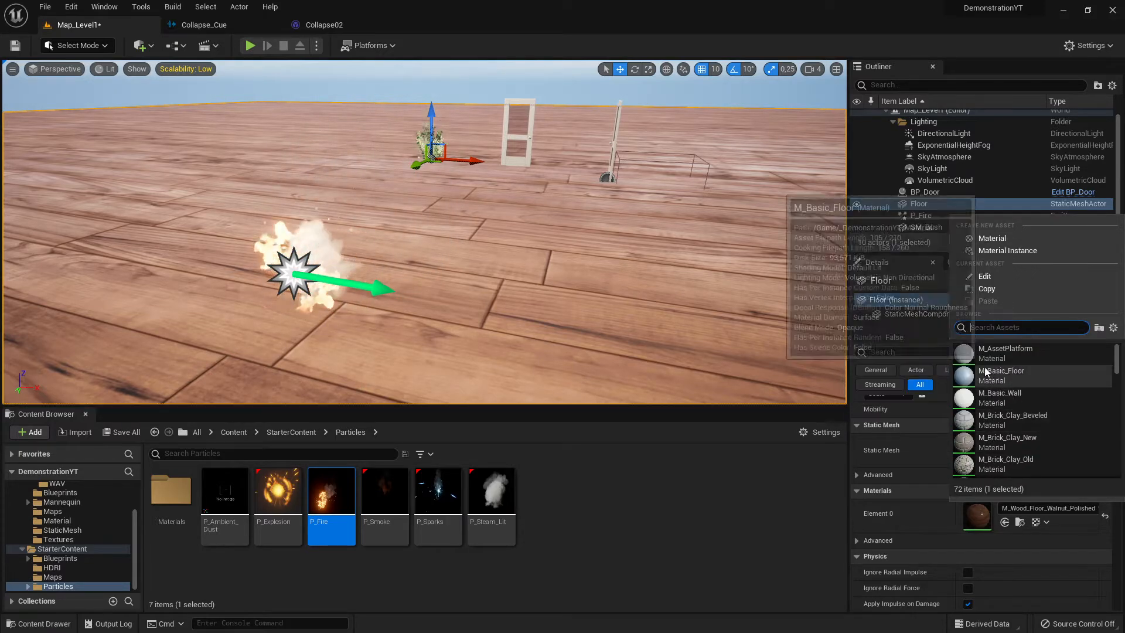
scroll(1037, 416, "down", 3)
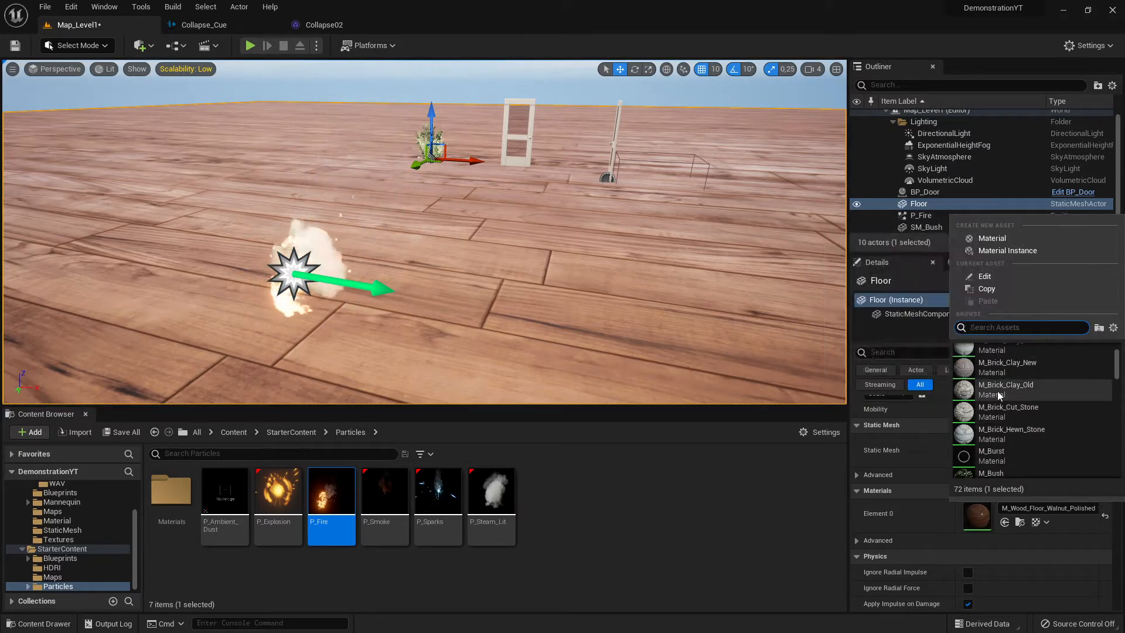
left_click(992, 389)
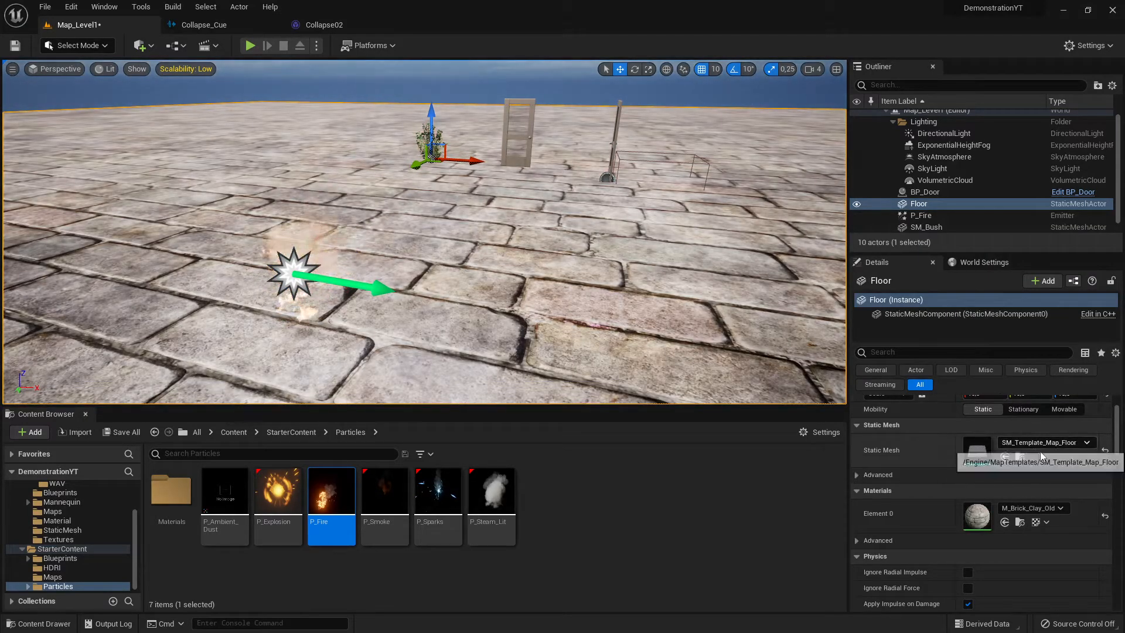
- Set the floor's Element 0 material to M_Brick_Clay_New
left_click(1023, 505)
left_click(1019, 439)
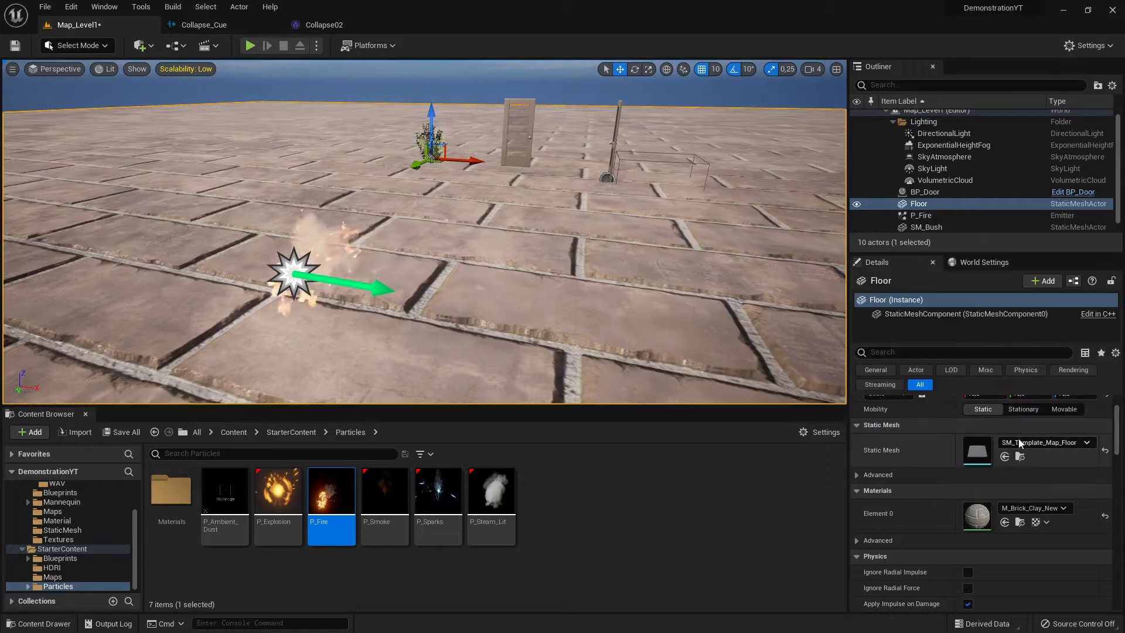
scroll(1043, 486, "down", 2)
left_click(1027, 434)
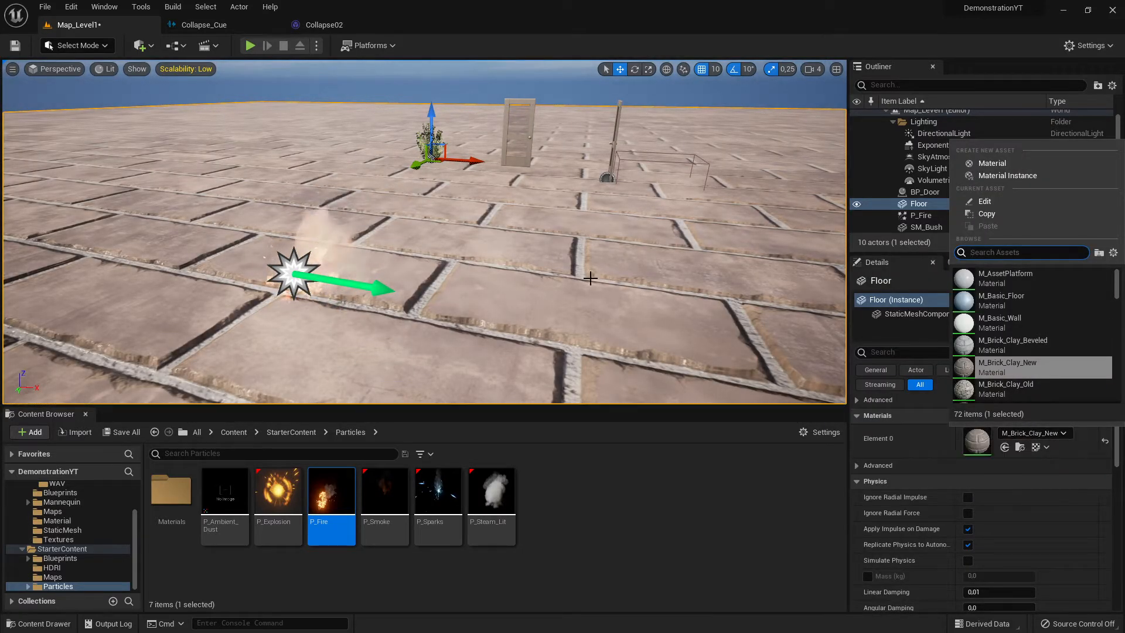
- Examine the brick floor around the doors, bush and fire from farther back and from several angles
right_click_drag(343, 264, 427, 253)
key("a")
key("s")
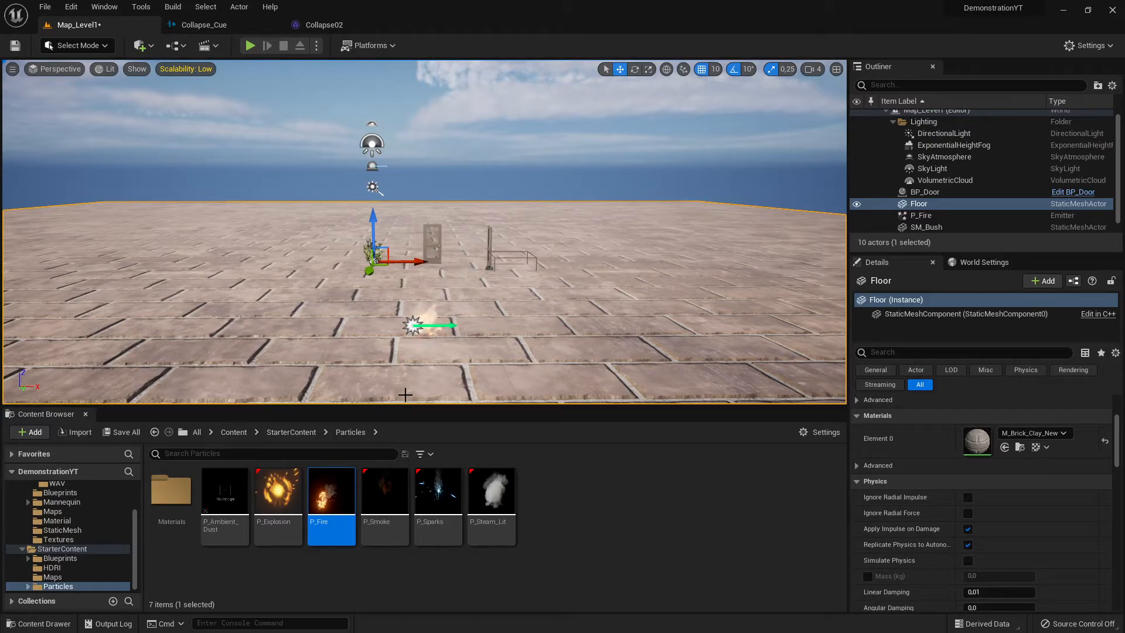
right_click_drag(467, 316, 665, 333)
key("s")
key("d")
key("w")
key("a")
key("s")
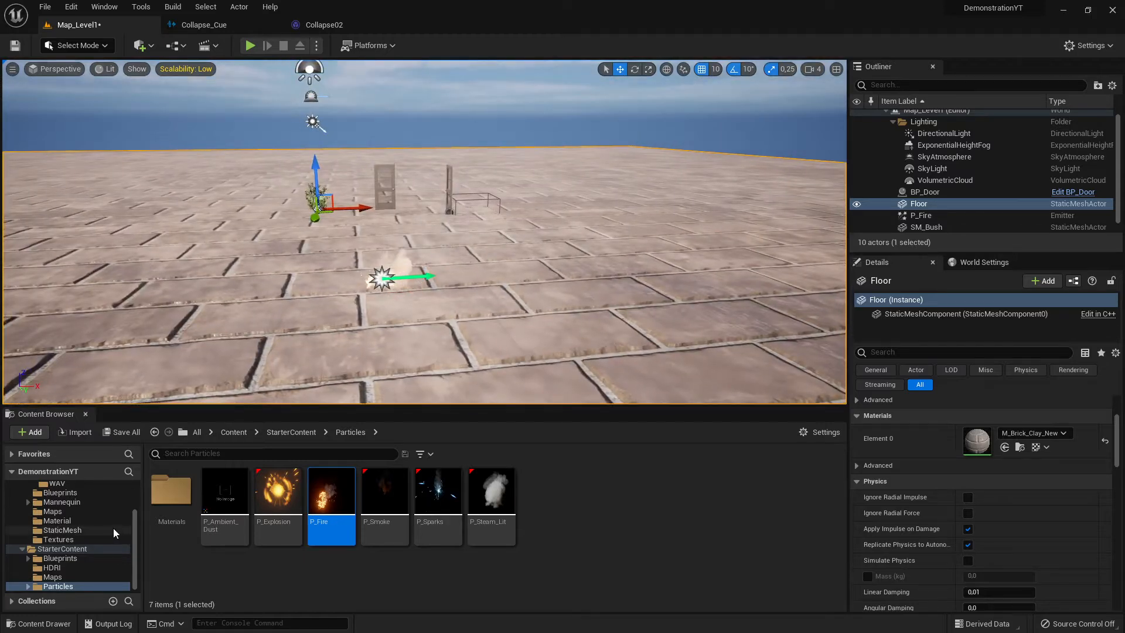
- Collapse the Audio folder inside _DemonstrationYT in the content folder tree
scroll(105, 529, "up", 3)
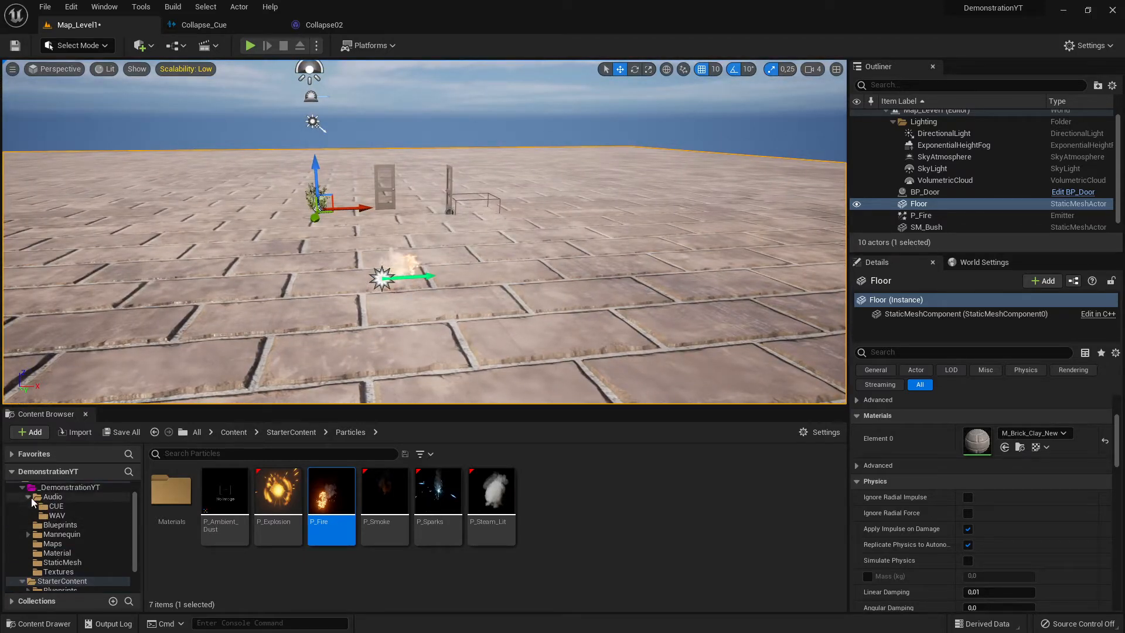
left_click(29, 497)
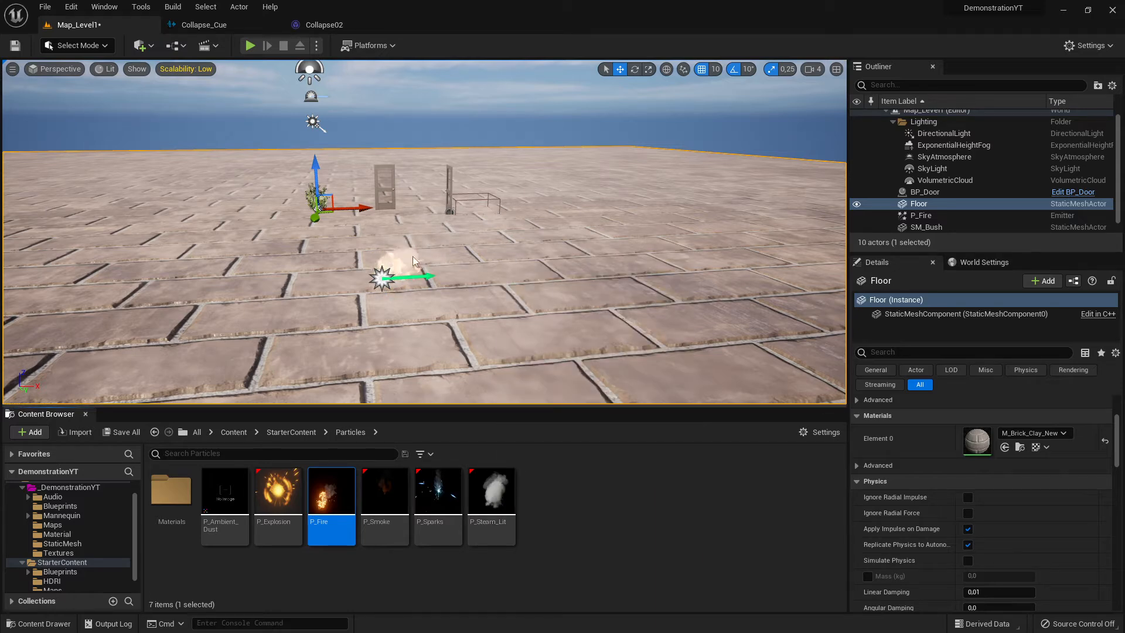
key("Delete")
left_click(439, 282)
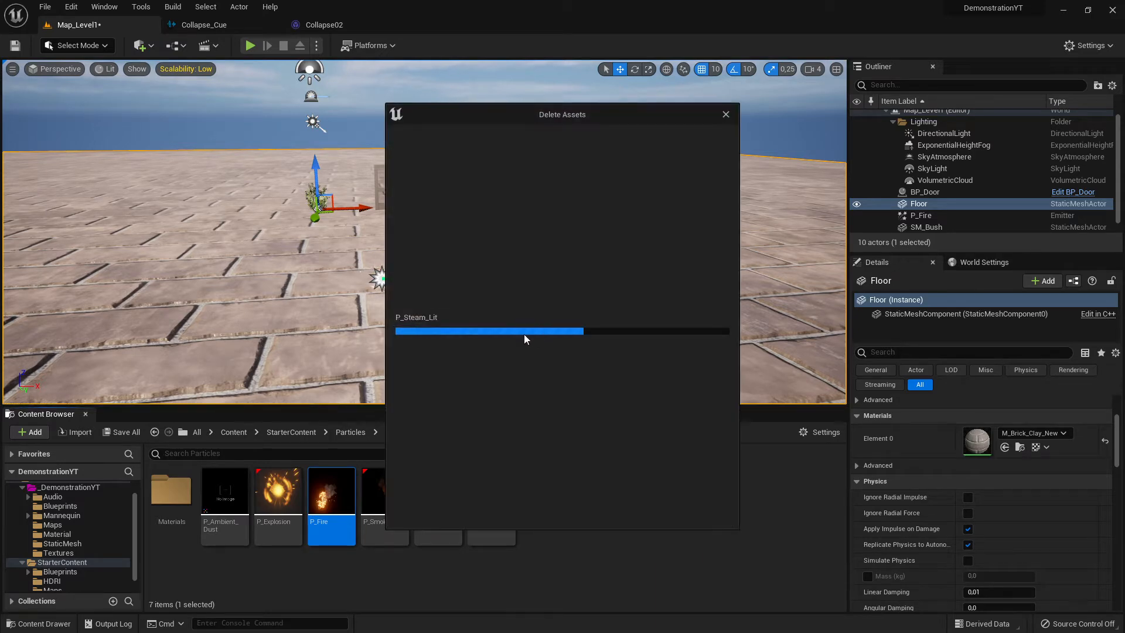
left_click(726, 114)
- Delete the P_Fire emitter in front of the doors from the level
left_click(382, 276)
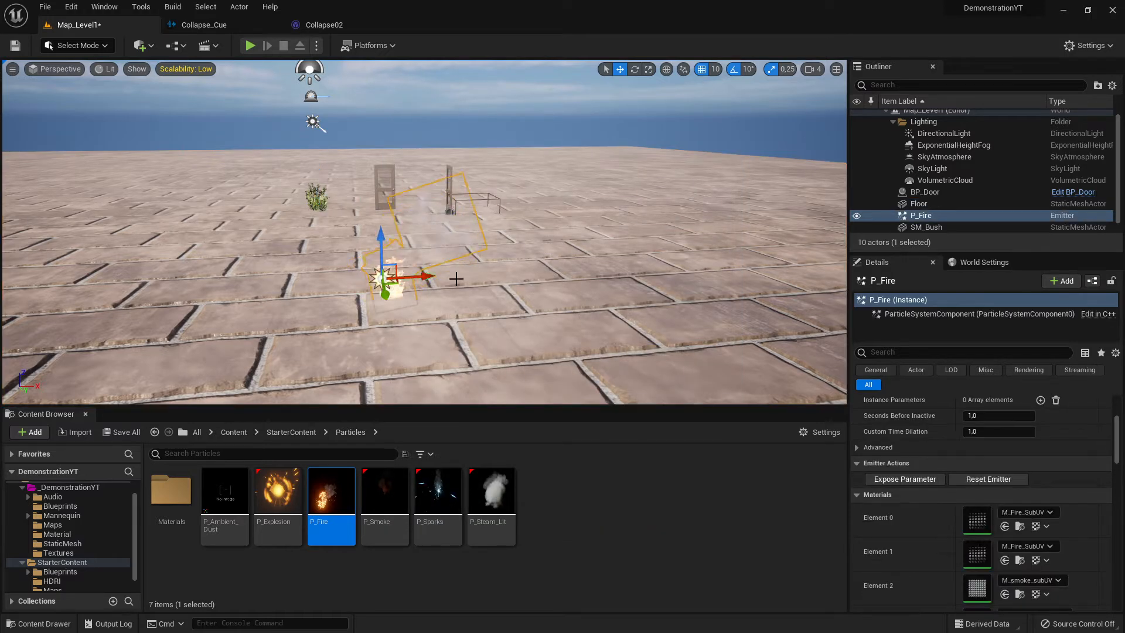
key("Delete")
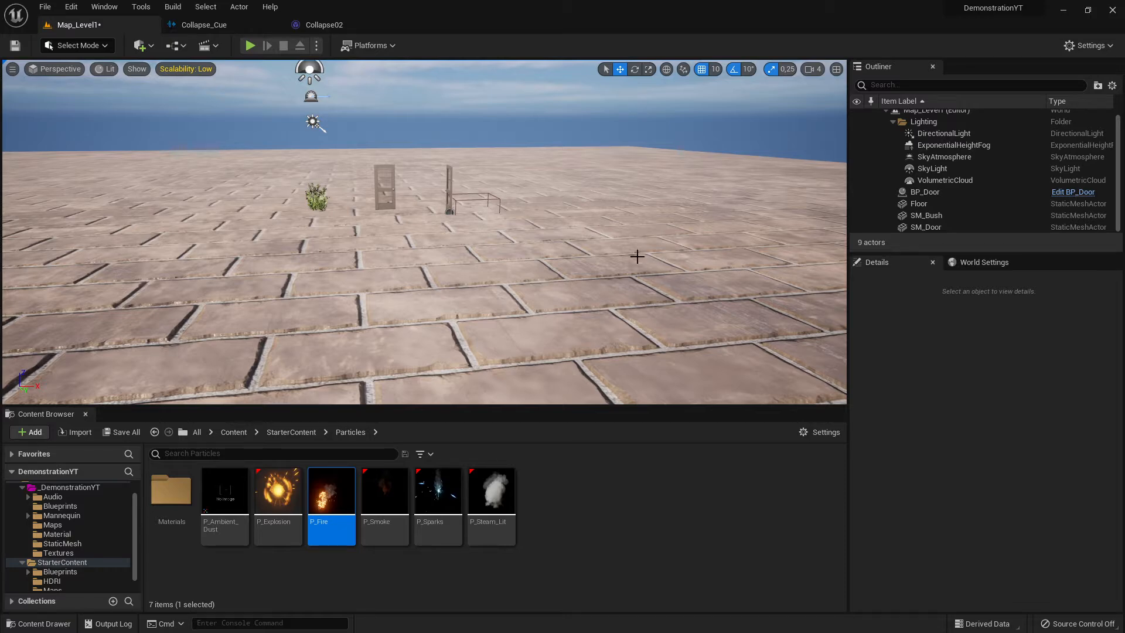
- Open the Material folder in _DemonstrationYT, give the asset area slightly more height and look through its materials
left_click(58, 534)
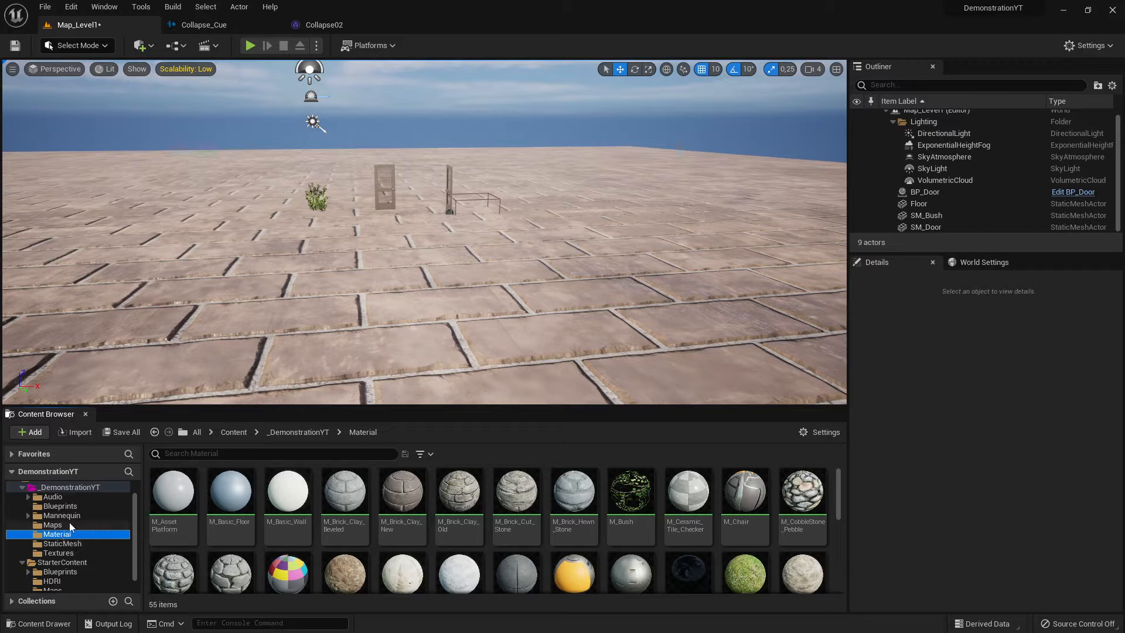
scroll(94, 554, "up", 2)
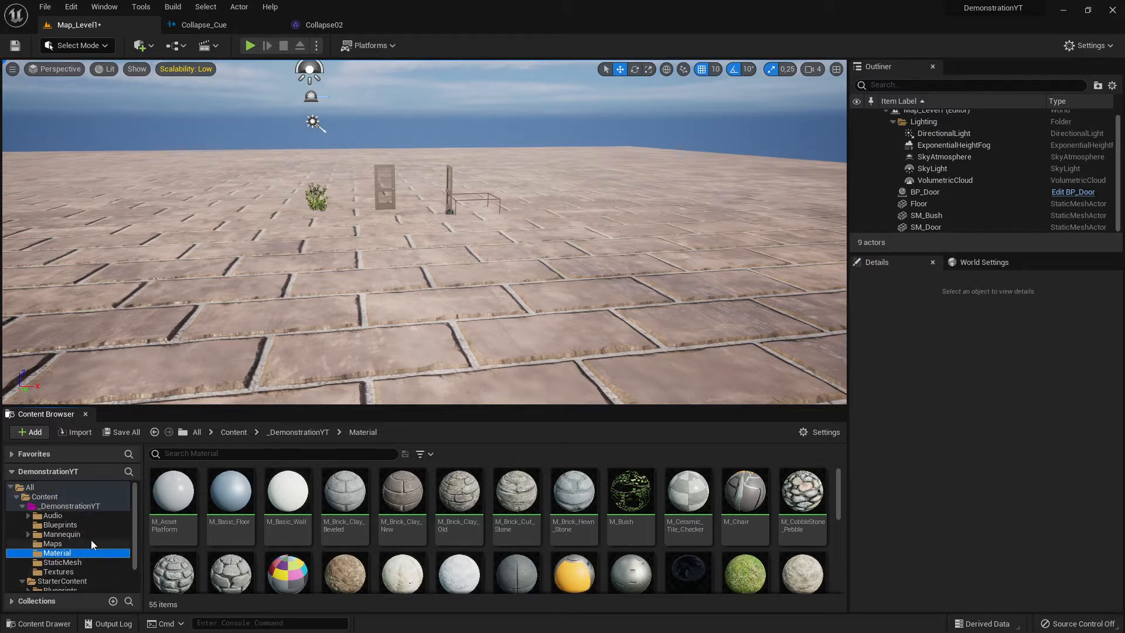
scroll(90, 539, "down", 3)
scroll(76, 529, "up", 3)
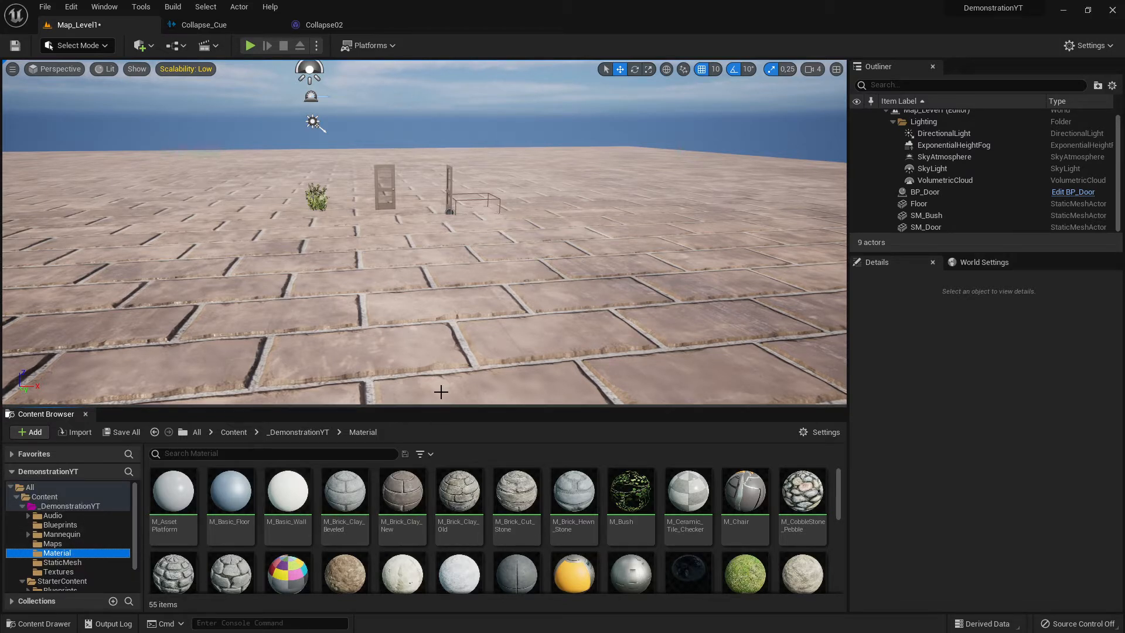
left_click_drag(446, 407, 446, 392)
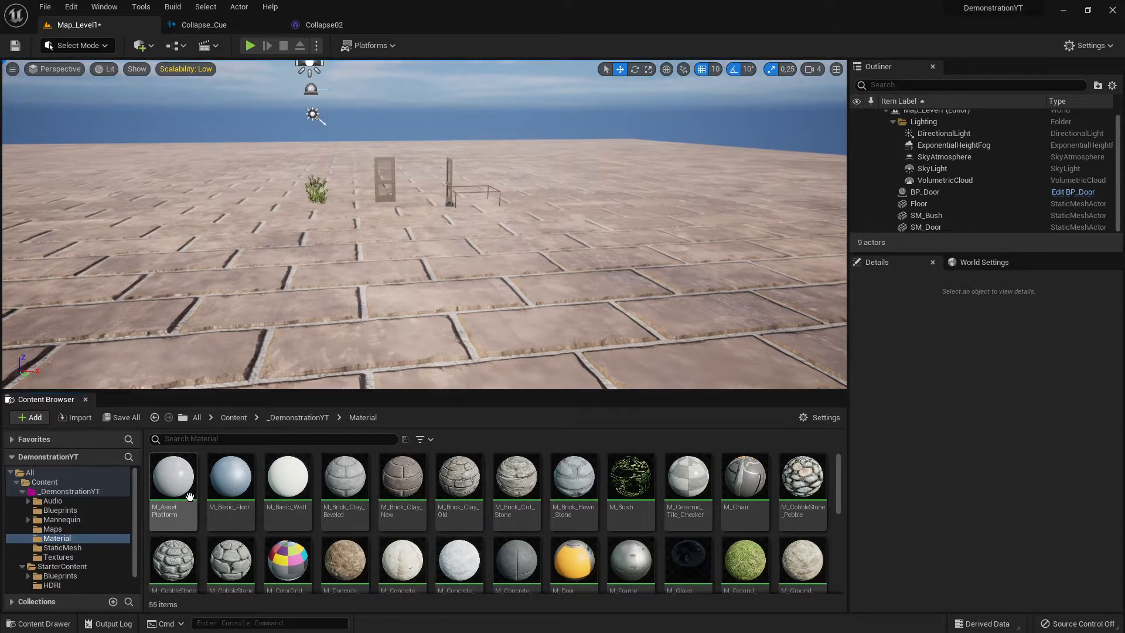
scroll(774, 523, "down", 4)
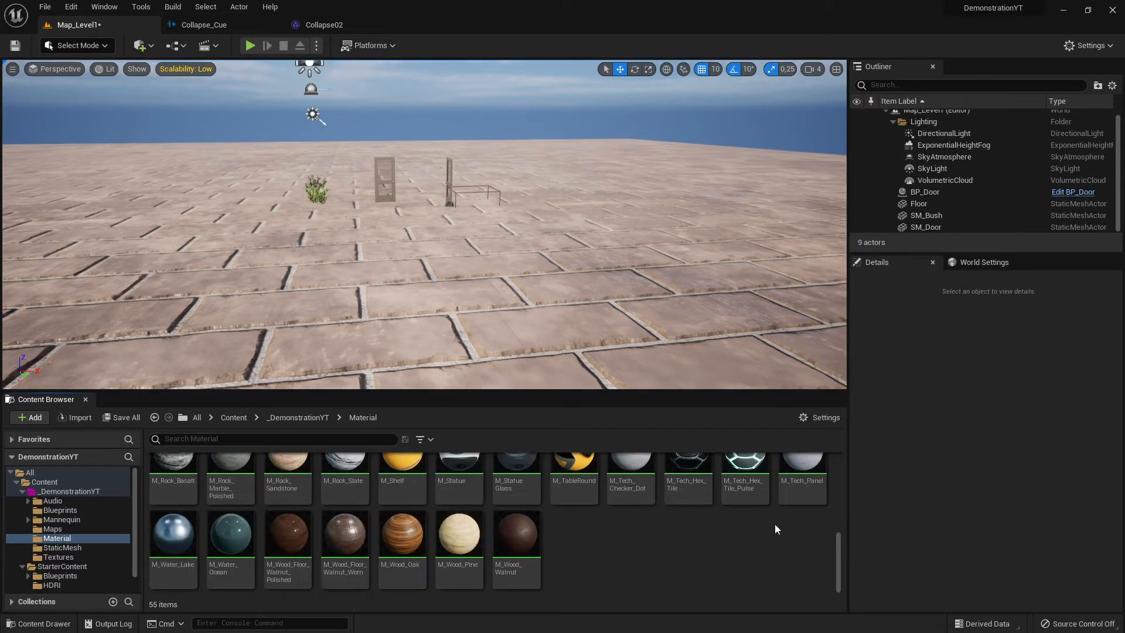
scroll(768, 527, "up", 4)
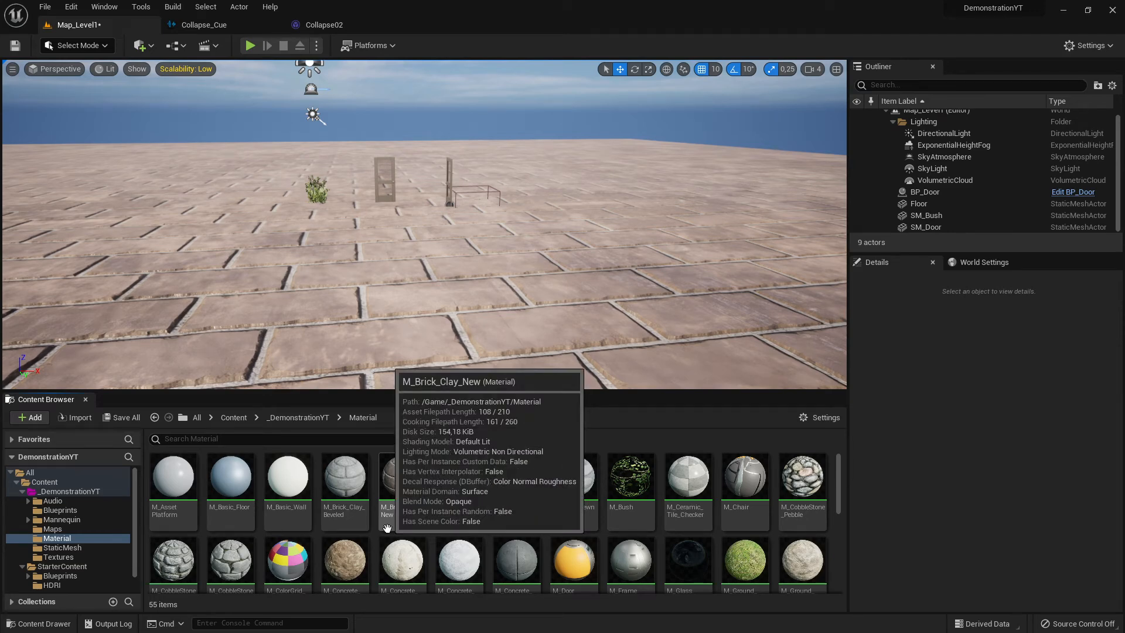
- Open the Textures folder in _DemonstrationYT and look through its texture assets
left_click(58, 557)
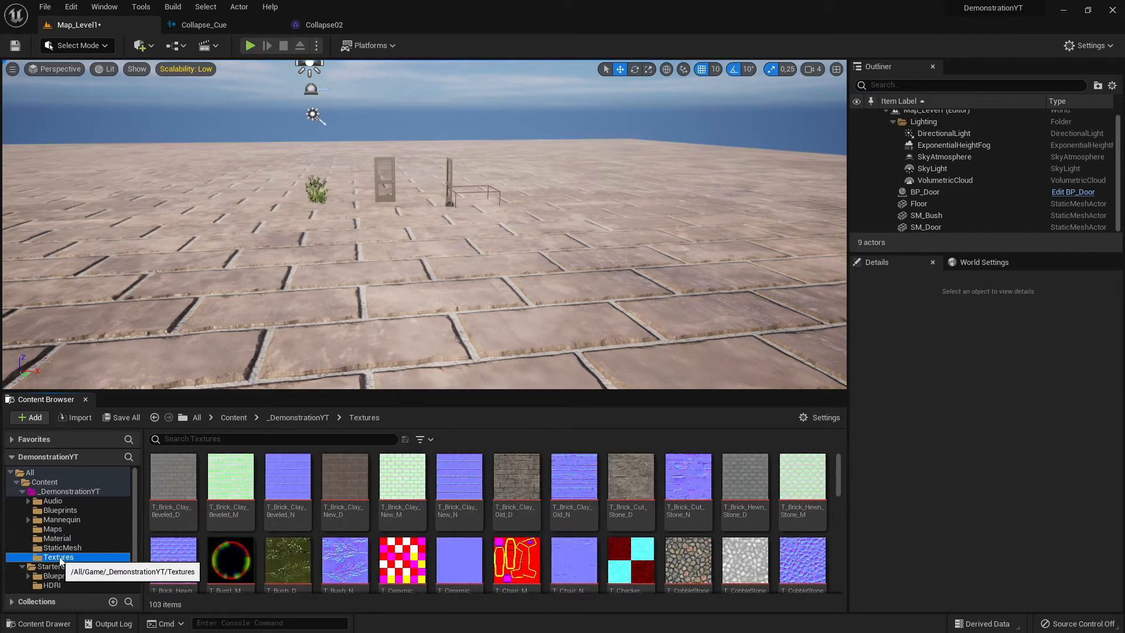
scroll(559, 532, "down", 3)
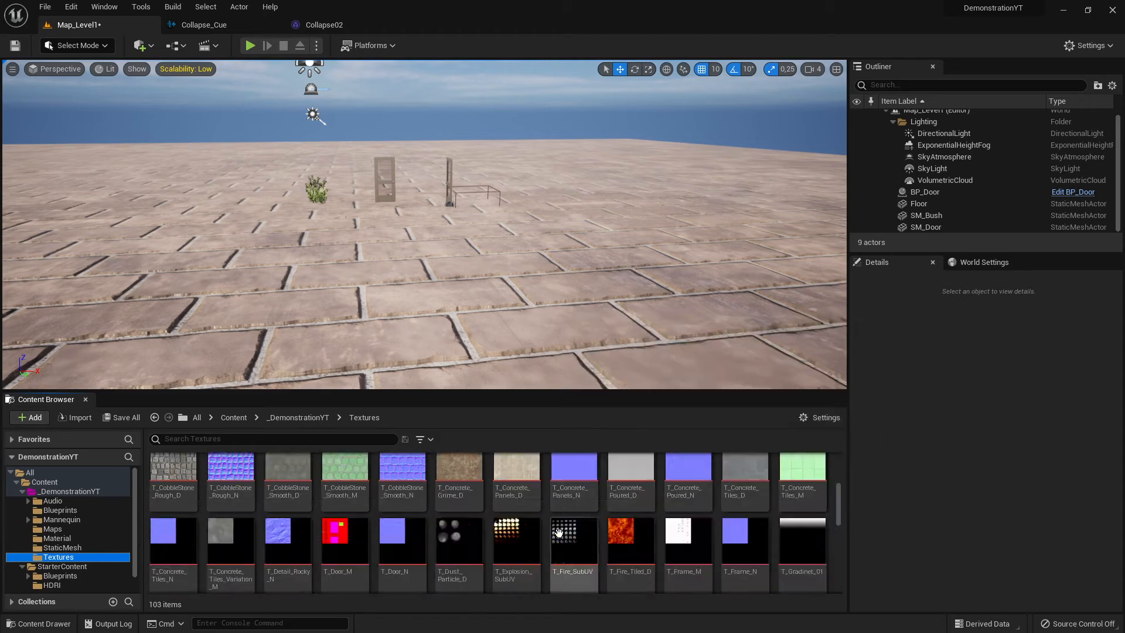
scroll(558, 532, "up", 3)
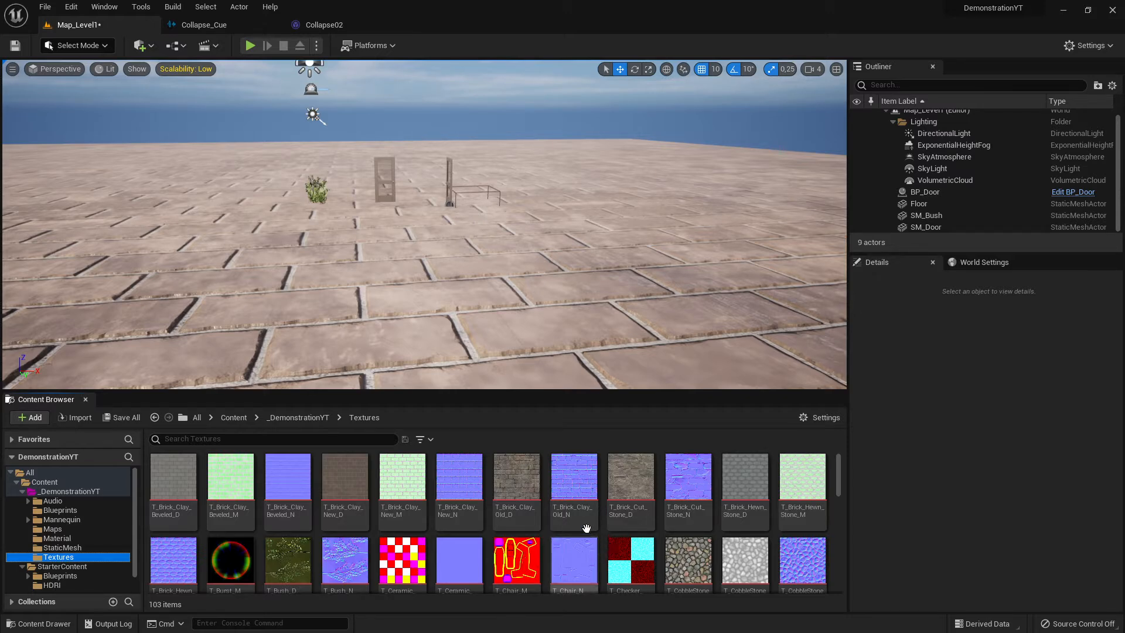
scroll(622, 533, "down", 2)
scroll(647, 529, "down", 2)
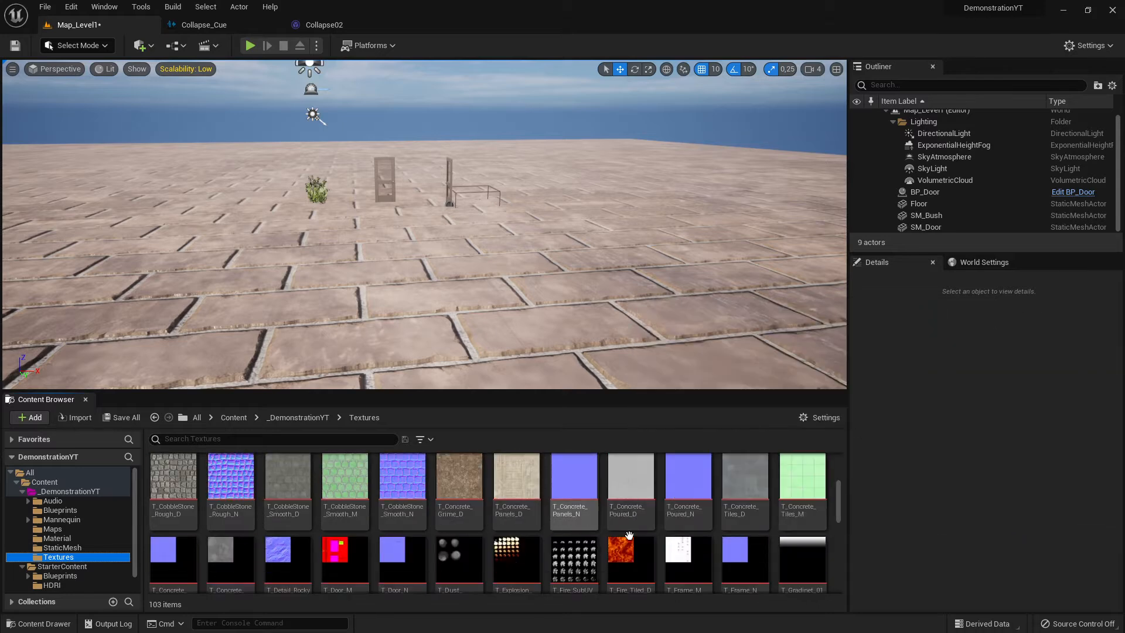
scroll(634, 539, "up", 2)
scroll(583, 541, "up", 1)
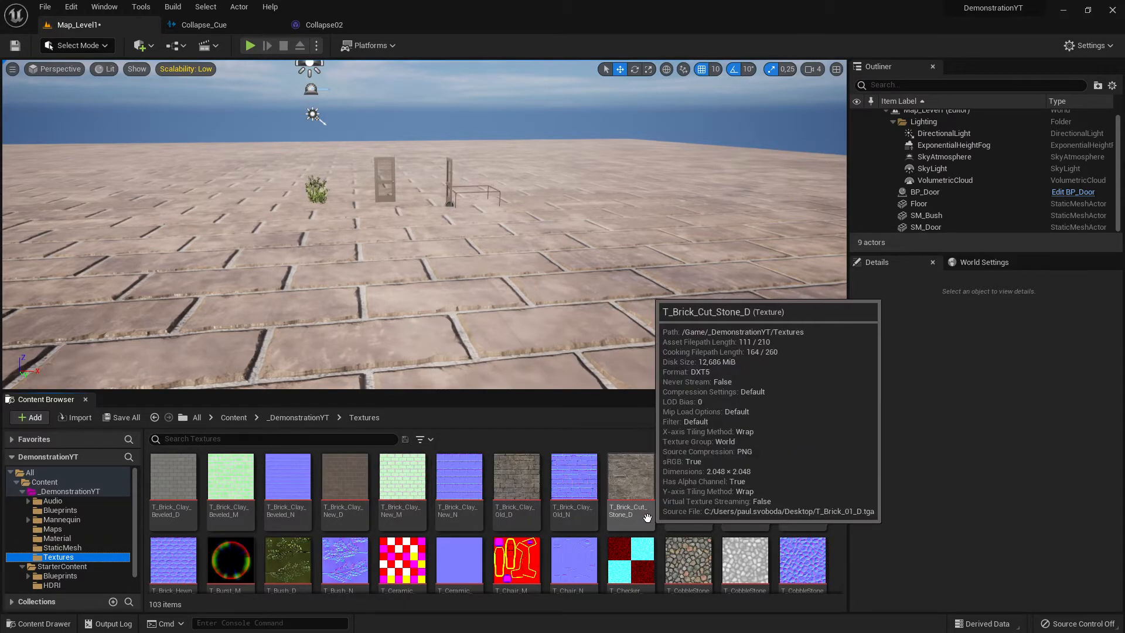
scroll(640, 511, "down", 1)
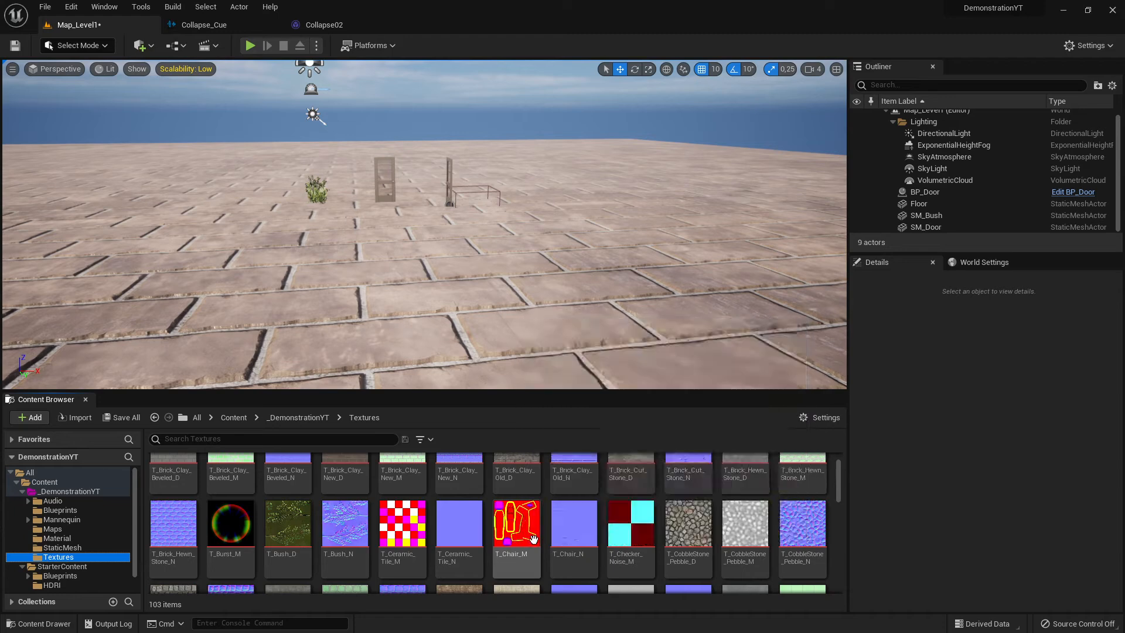
mouse_move(541, 538)
scroll(541, 539, "up", 1)
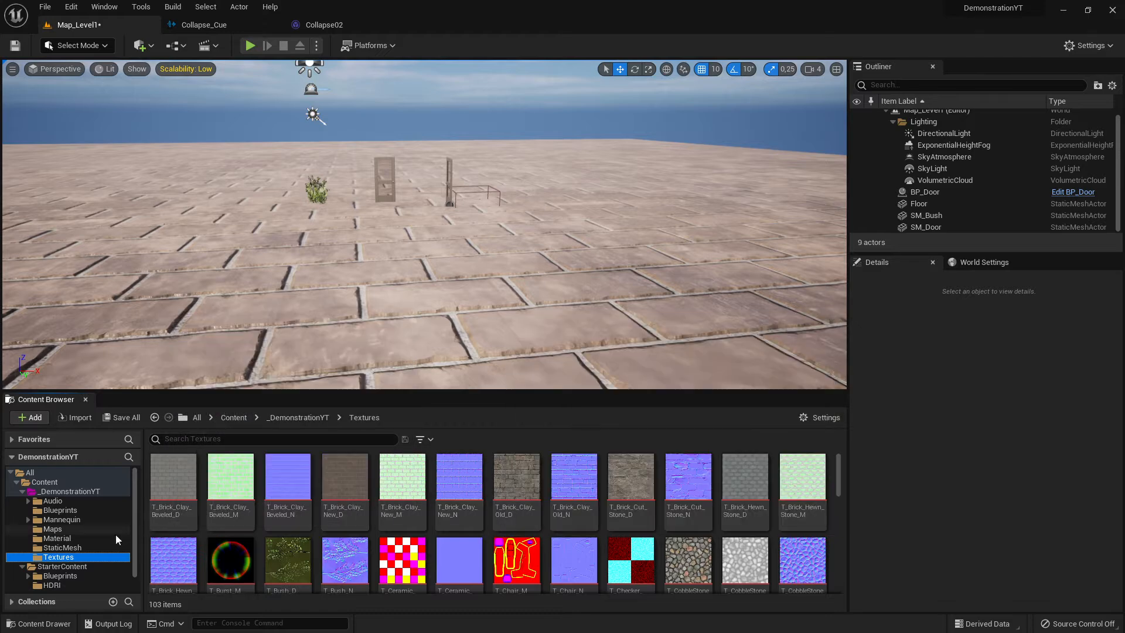
- Return to the Material folder, select the Floor in the level and review its transform, static mesh and material properties
left_click(71, 539)
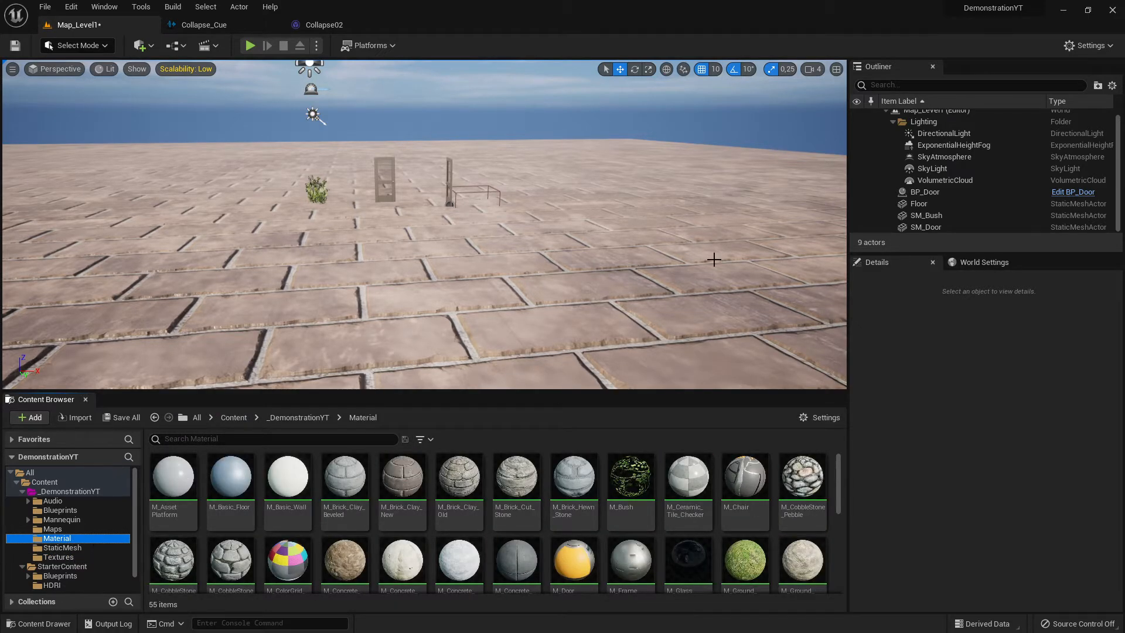
left_click(631, 269)
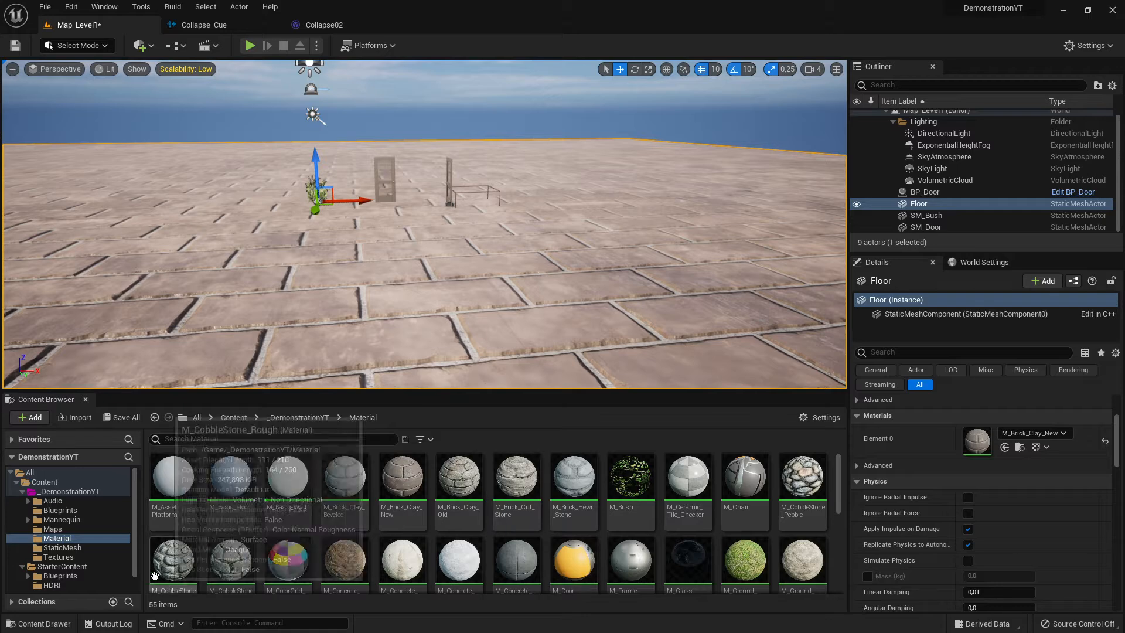
scroll(1010, 498, "down", 3)
scroll(1005, 491, "up", 10)
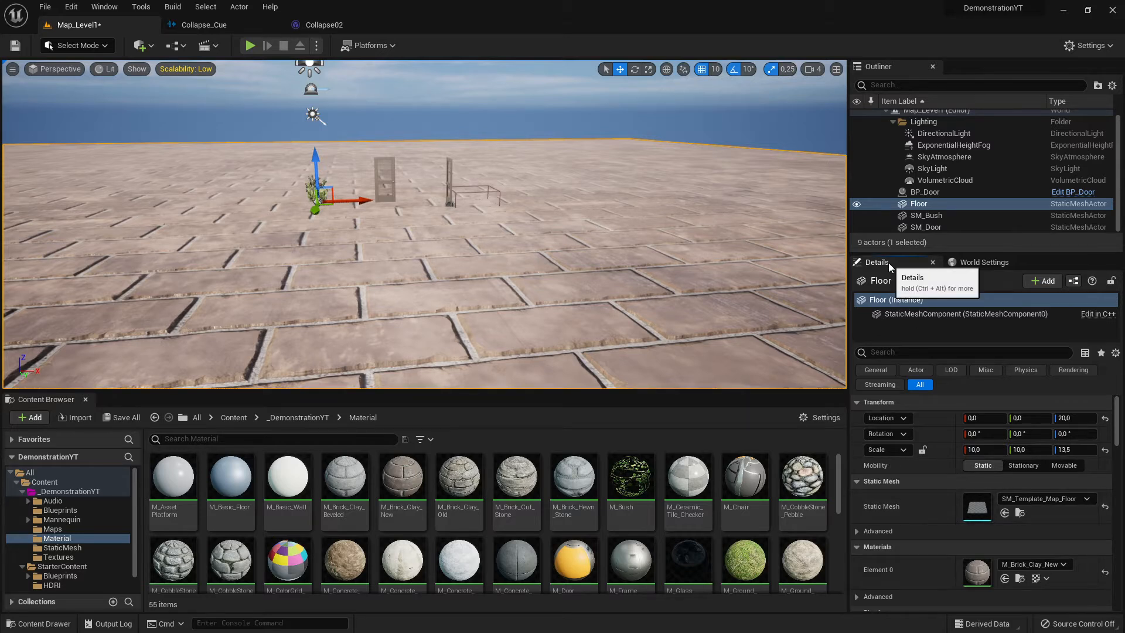
scroll(985, 459, "down", 2)
scroll(1003, 520, "down", 1)
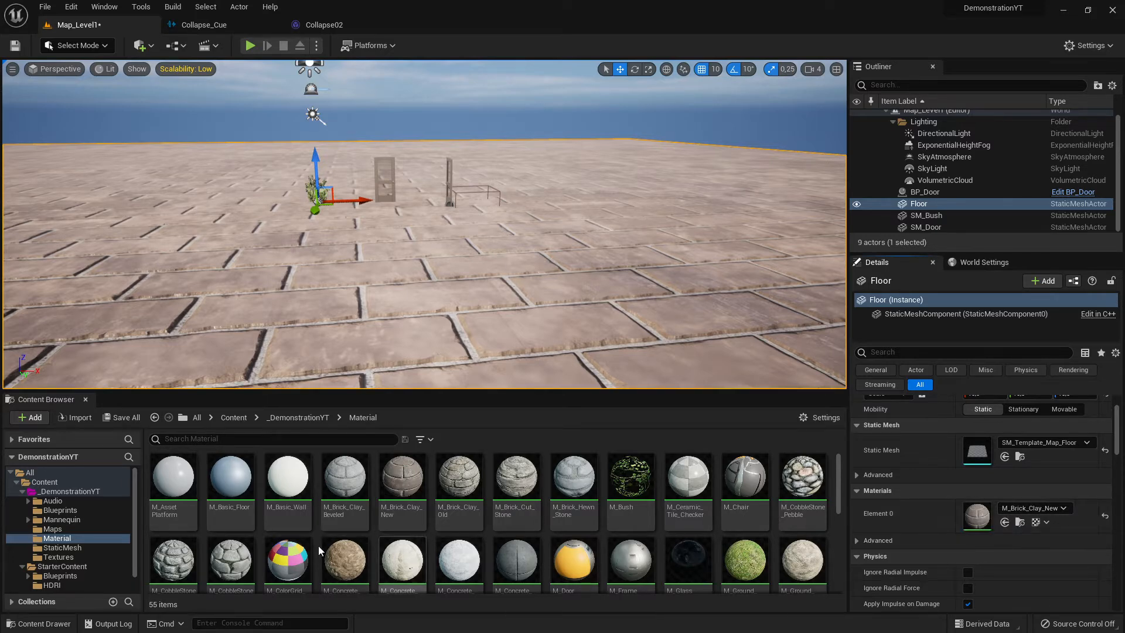
- Reopen the Textures folder and look through all its textures down to the wood ones and back up
left_click(59, 558)
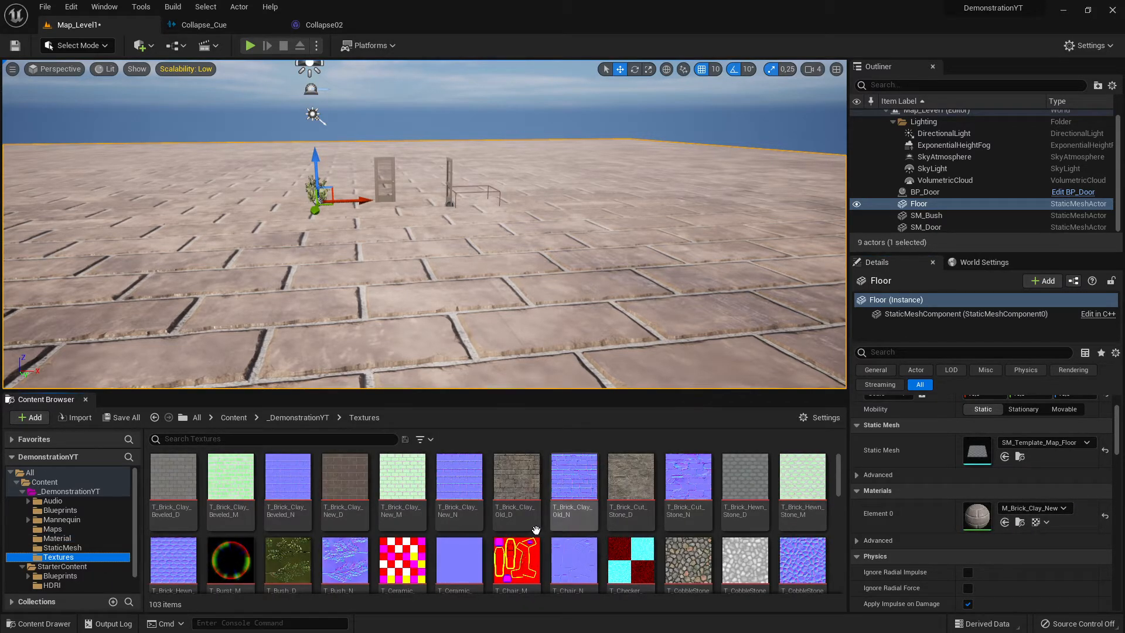
scroll(639, 535, "down", 8)
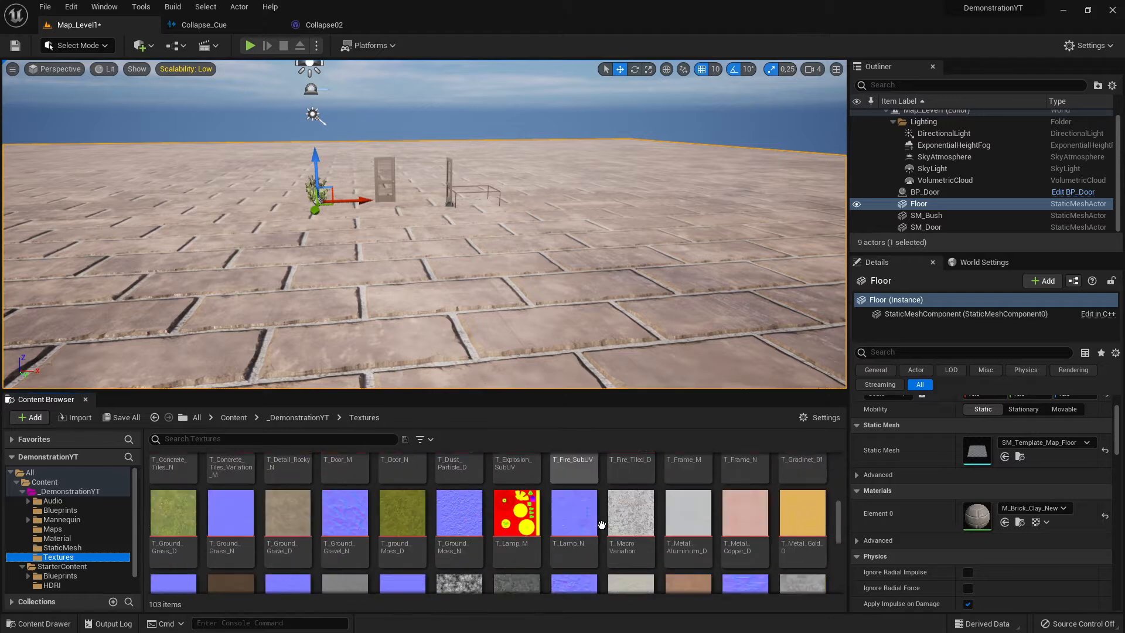
scroll(627, 535, "up", 3)
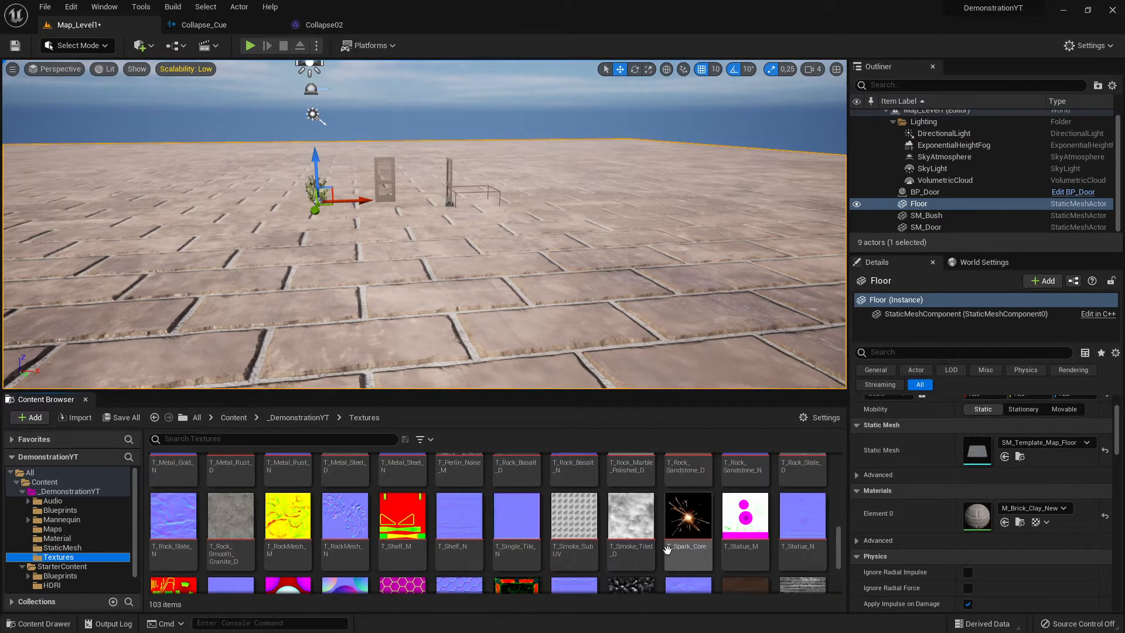
scroll(677, 548, "down", 5)
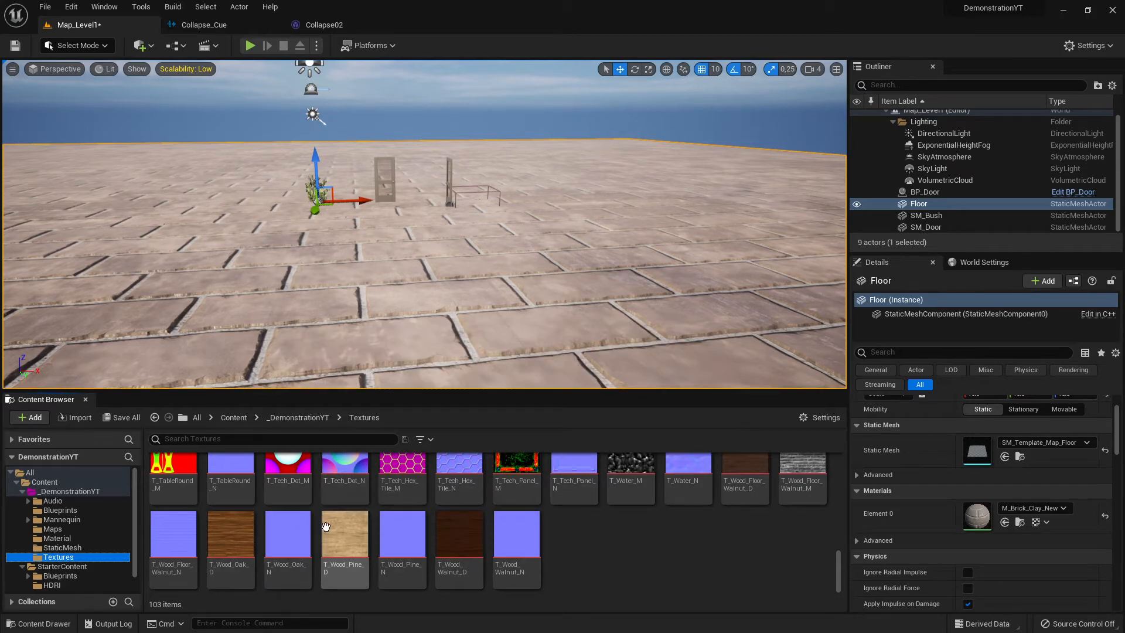
scroll(613, 532, "up", 5)
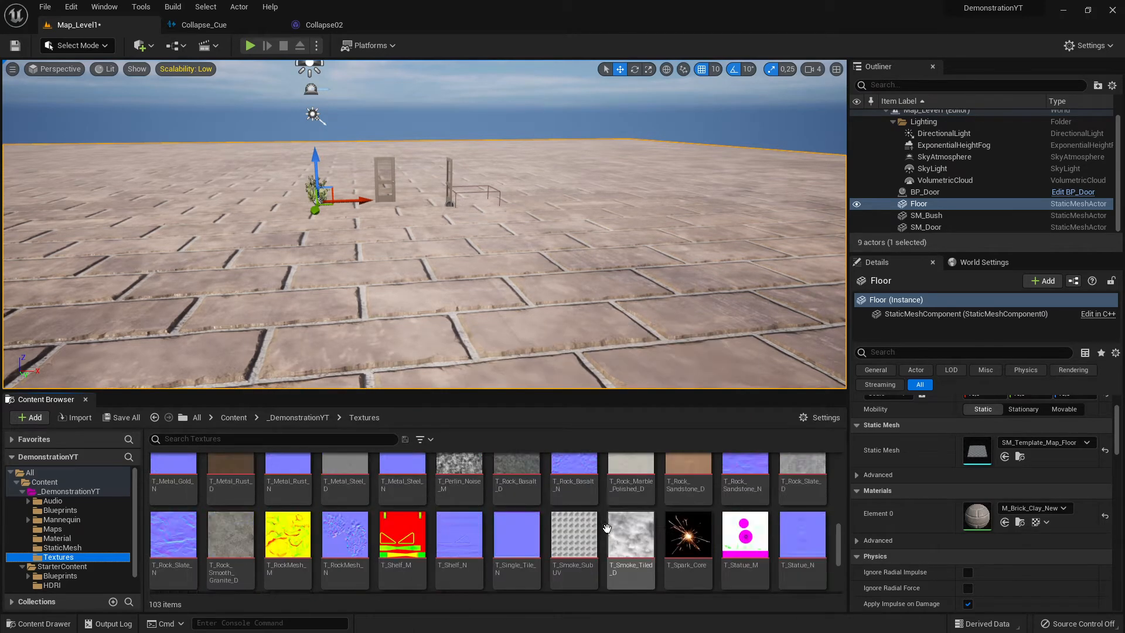
scroll(612, 532, "up", 3)
scroll(613, 532, "up", 2)
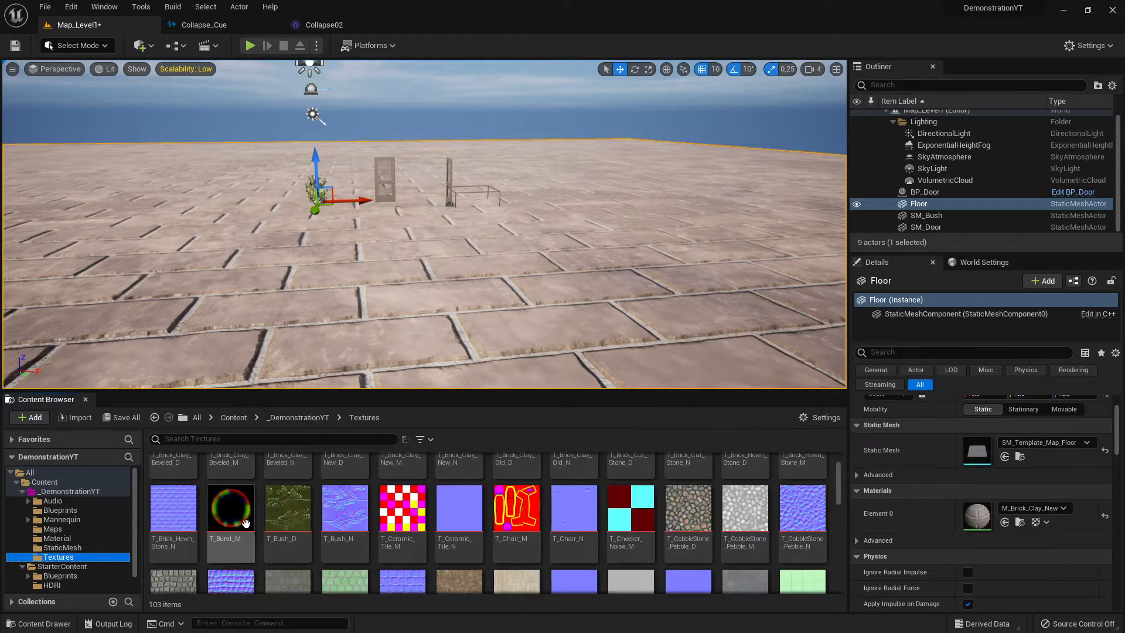
- Assign M_Ground_Grass from the Material folder to the Floor's Element 0 material slot
left_click(72, 539)
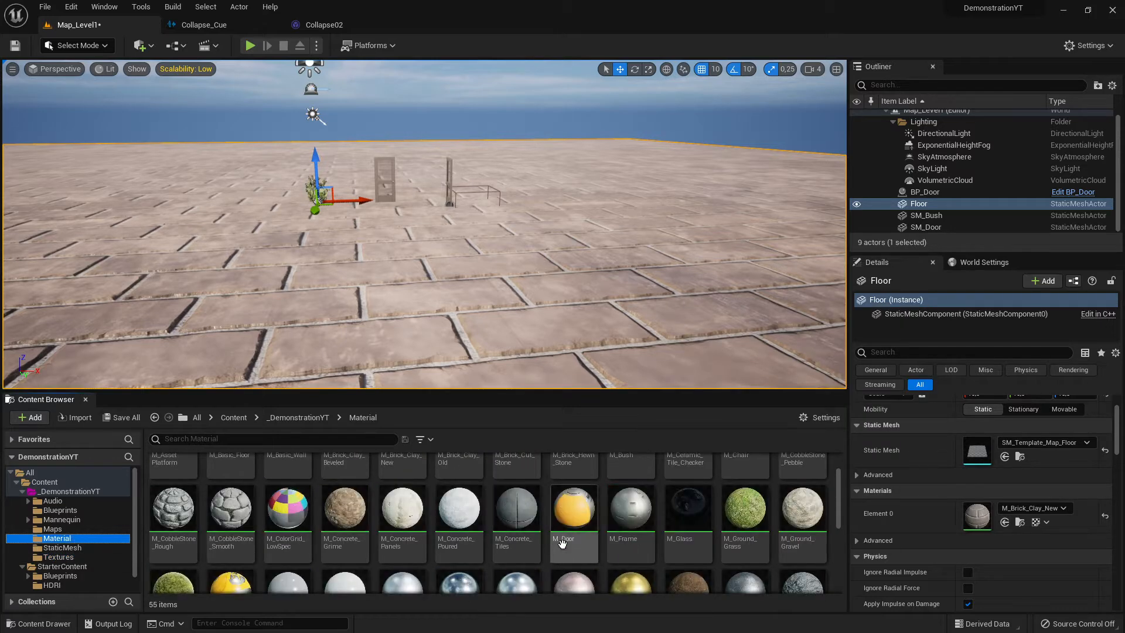
left_click(765, 518)
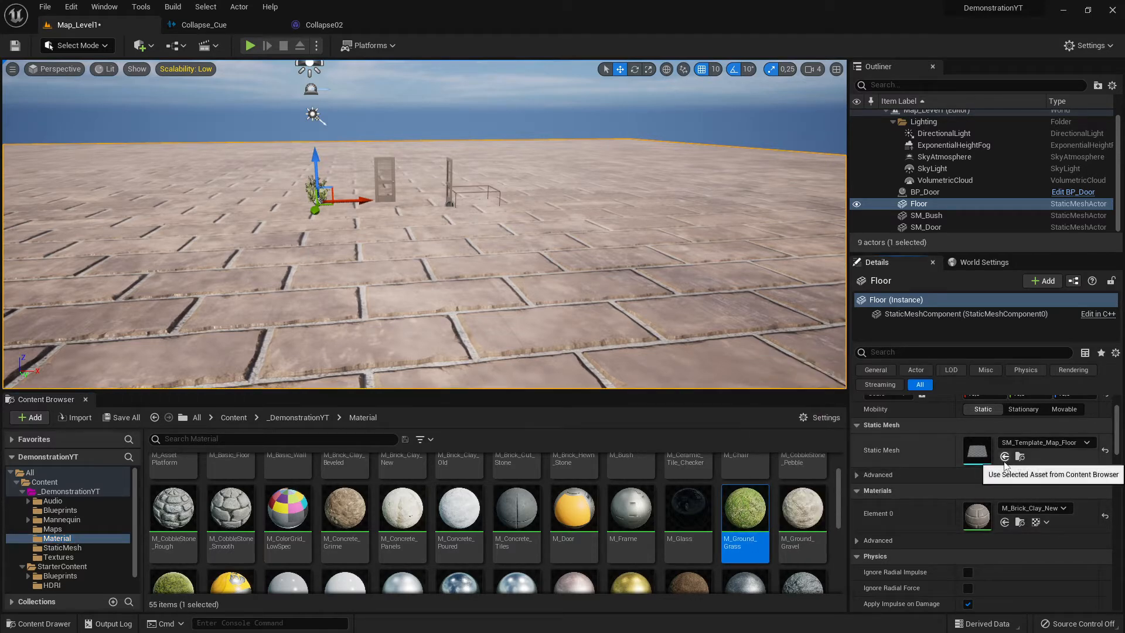
left_click(1004, 521)
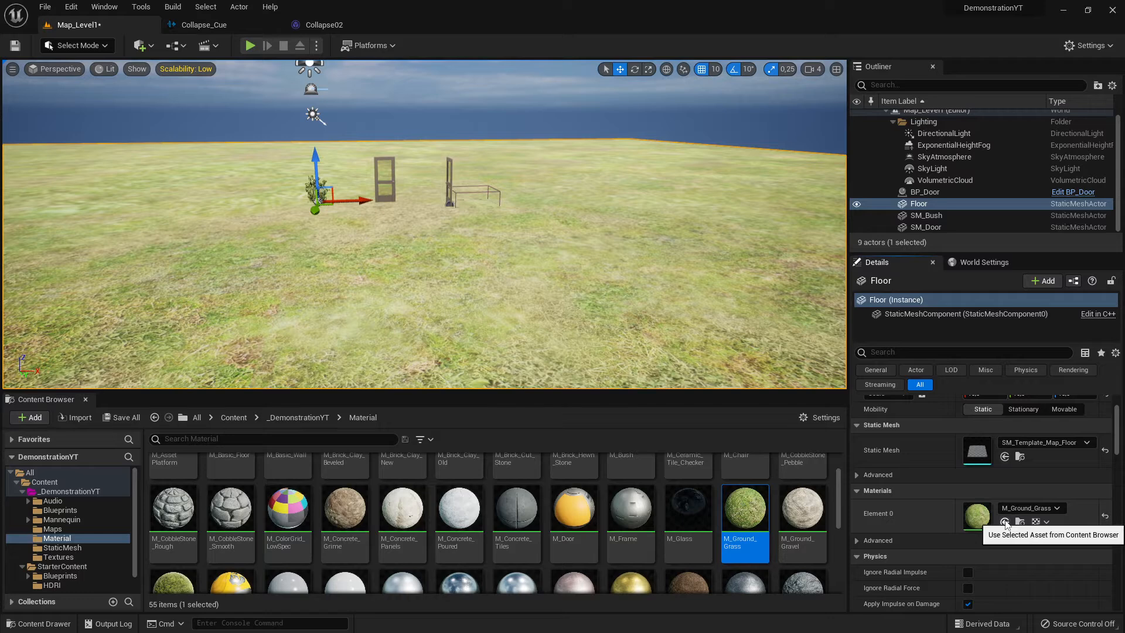
- Look at the materials available for the Floor's Element 0 slot without choosing another one
left_click(1030, 508)
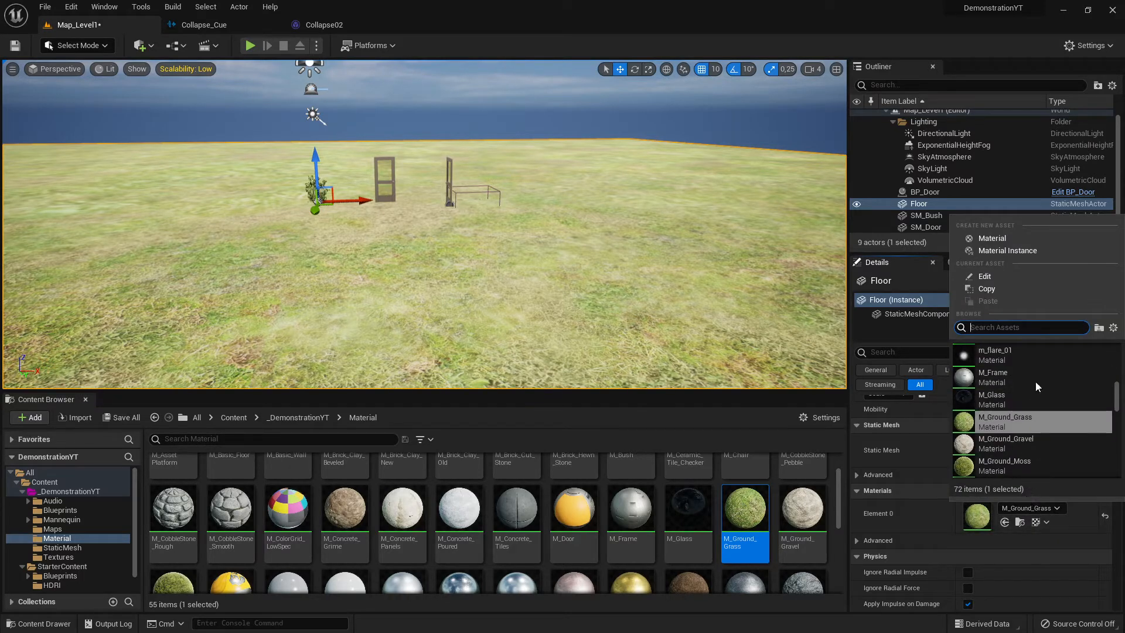
left_click(930, 533)
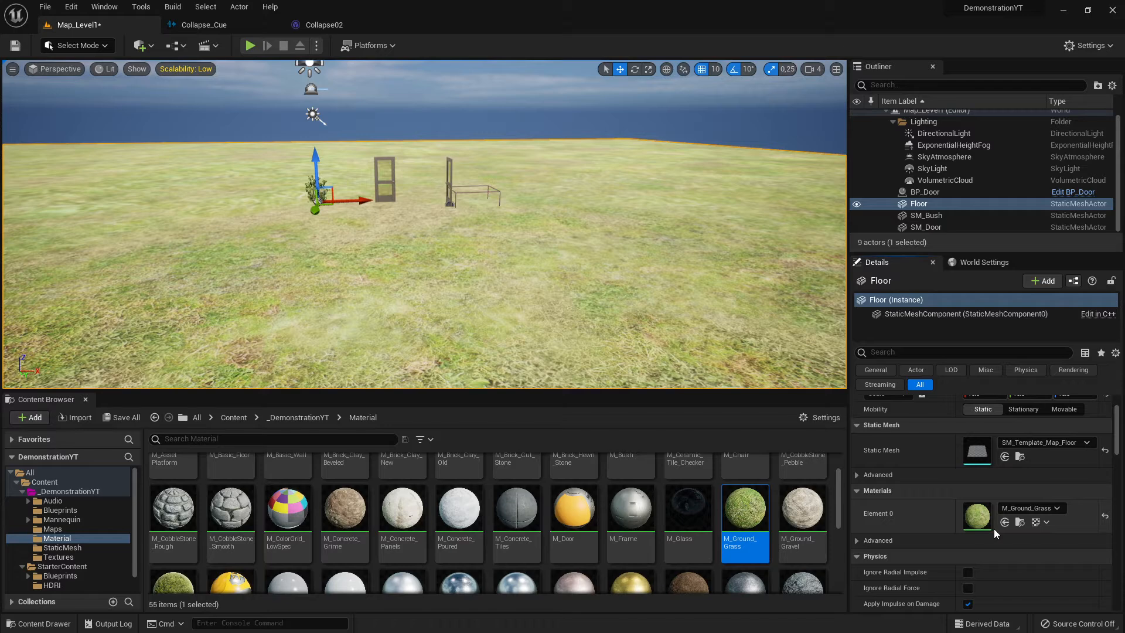
left_click(1026, 508)
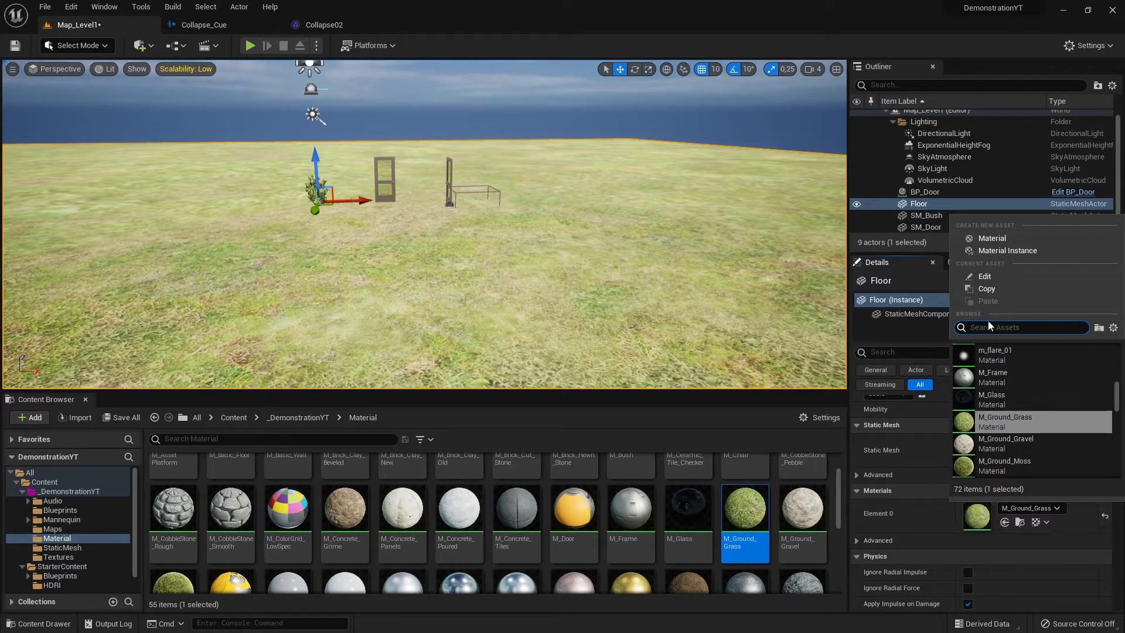
left_click(842, 439)
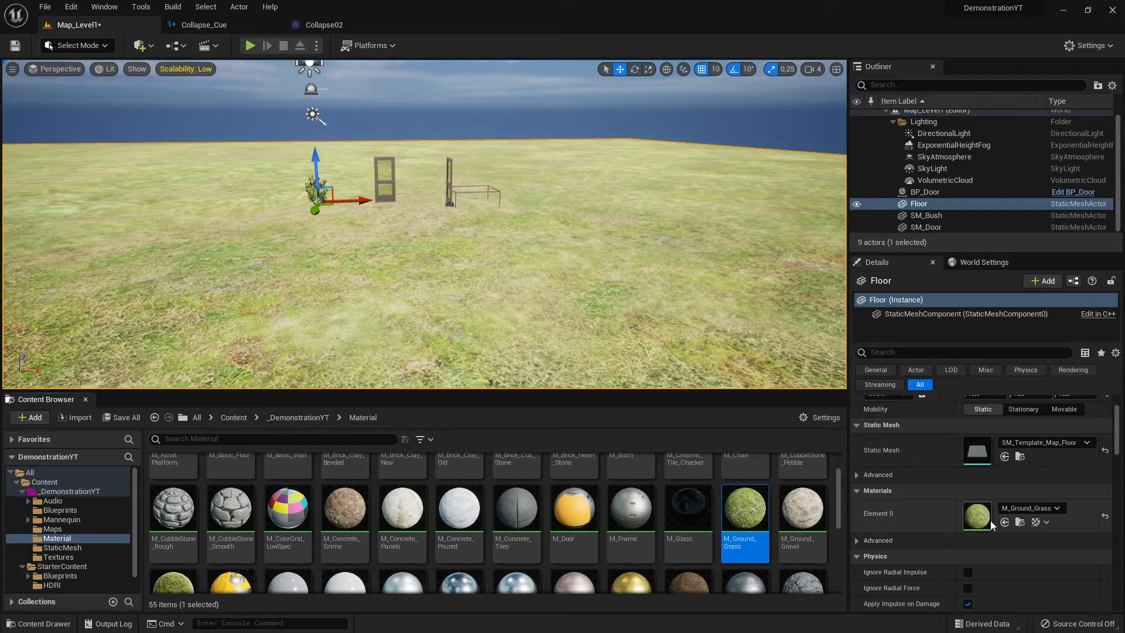
- Briefly show the Textures folder, return to the Material folder and open M_Ground_Grass for editing
left_click(52, 557)
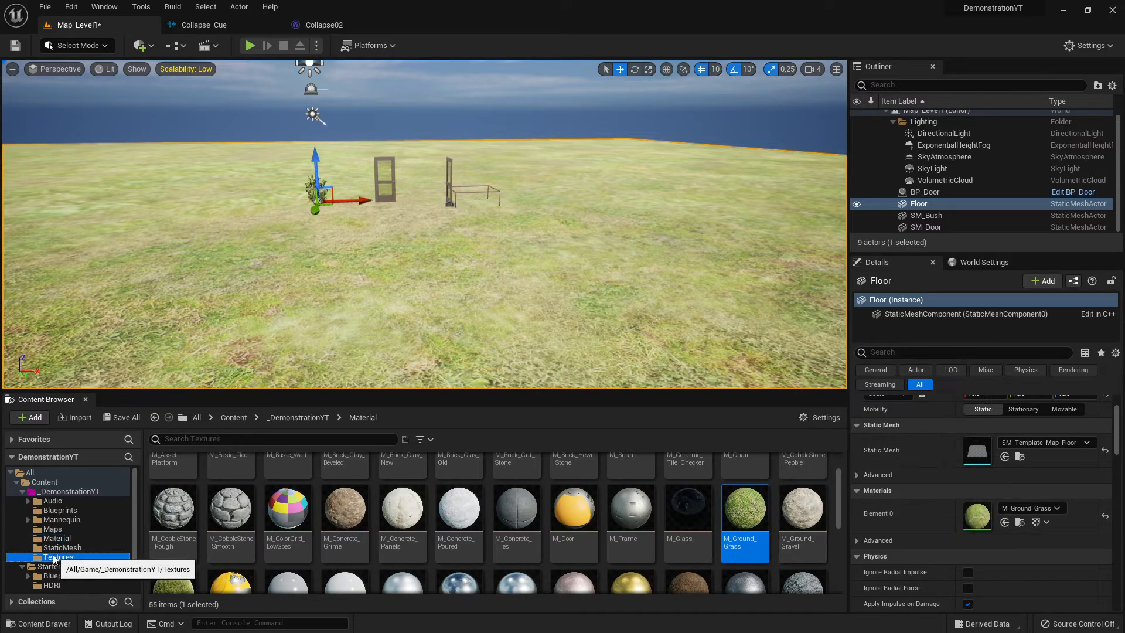
left_click(56, 538)
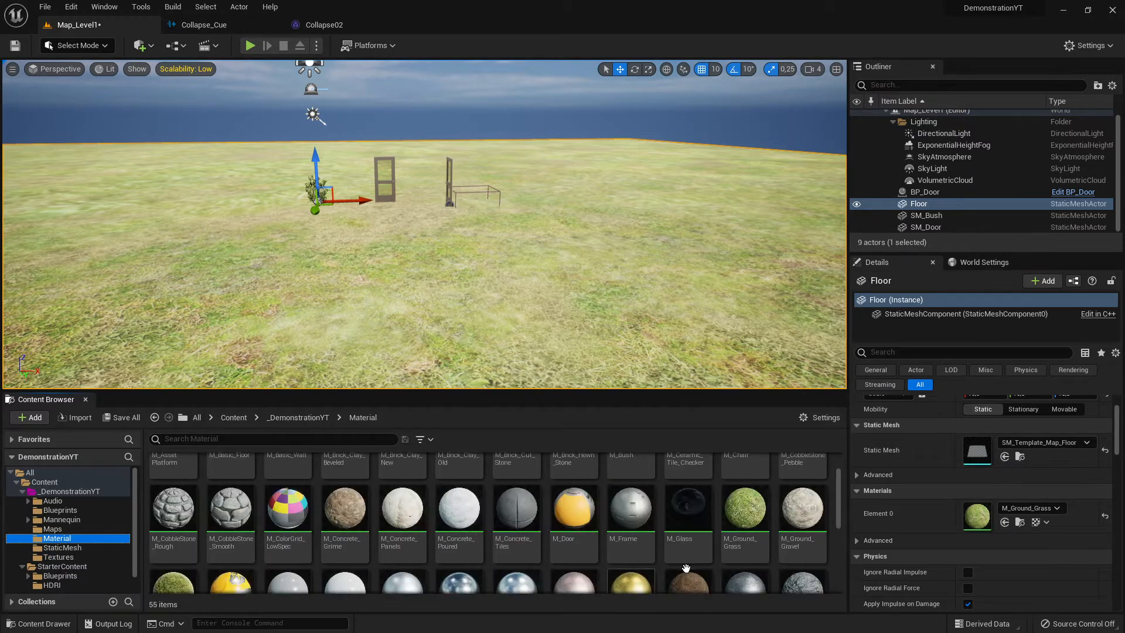
left_click(745, 515)
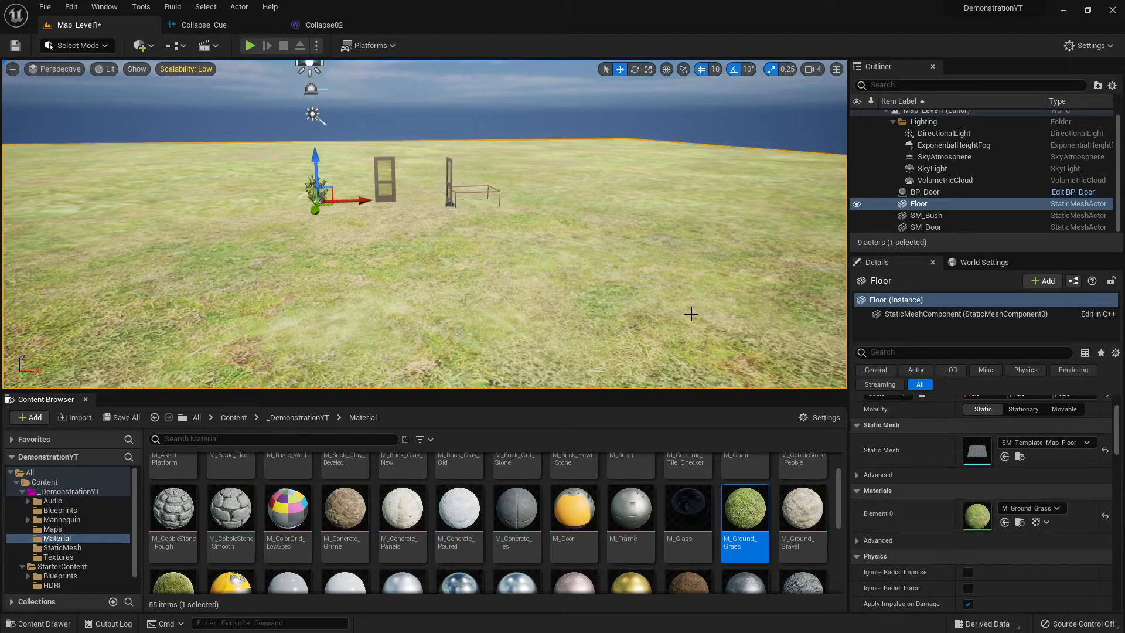
double_click(758, 525)
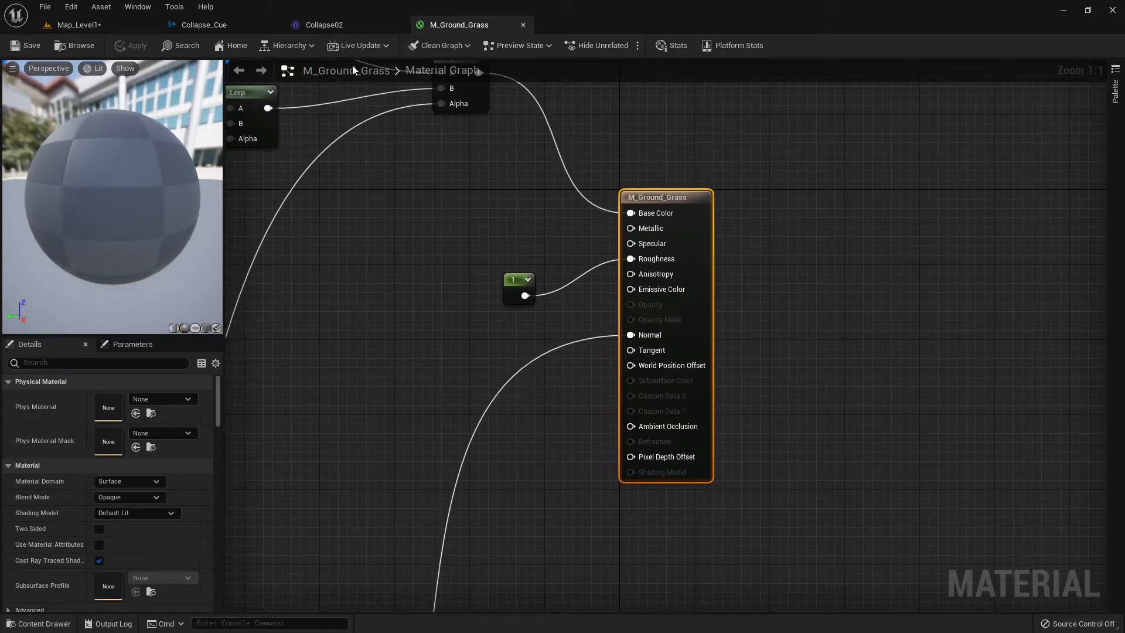
- Close the Collapse02 and Collapse_Cue editors and return to the M_Ground_Grass material graph
left_click(390, 25)
left_click(399, 24)
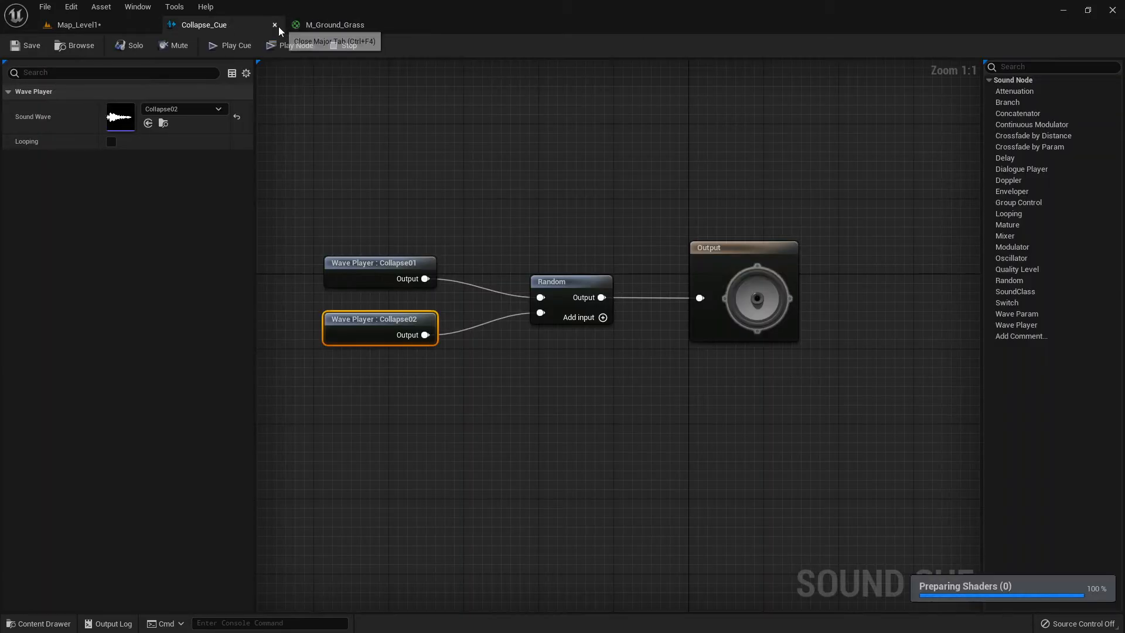
left_click(275, 24)
left_click(216, 27)
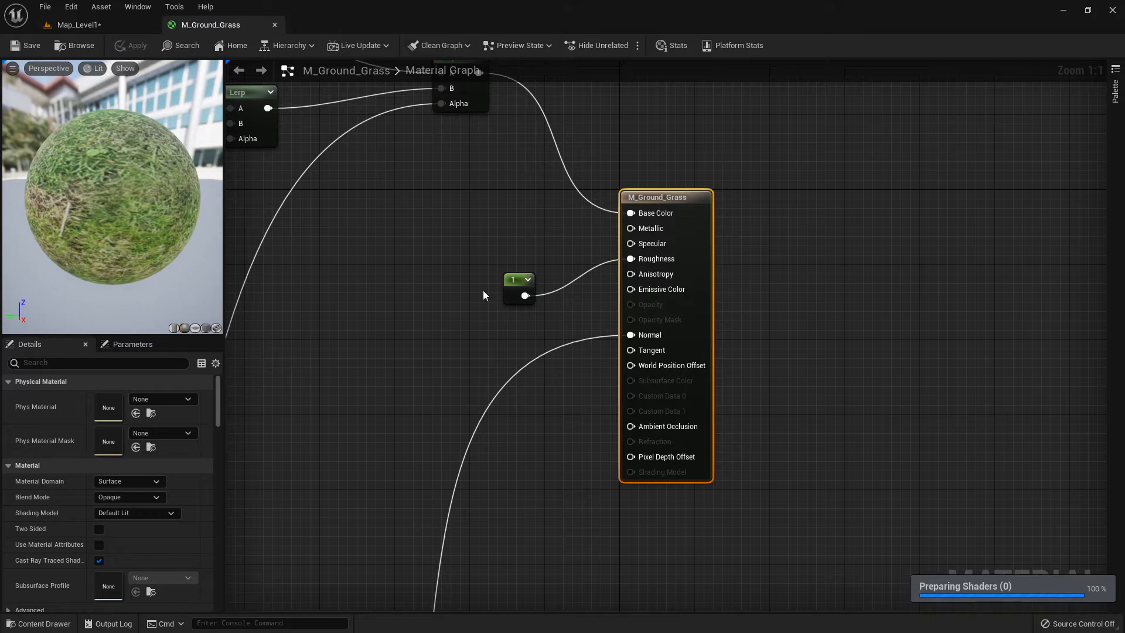
- Examine the whole M_Ground_Grass node graph, including its base color, macro variation and normal texture groups
scroll(468, 283, "down", 6)
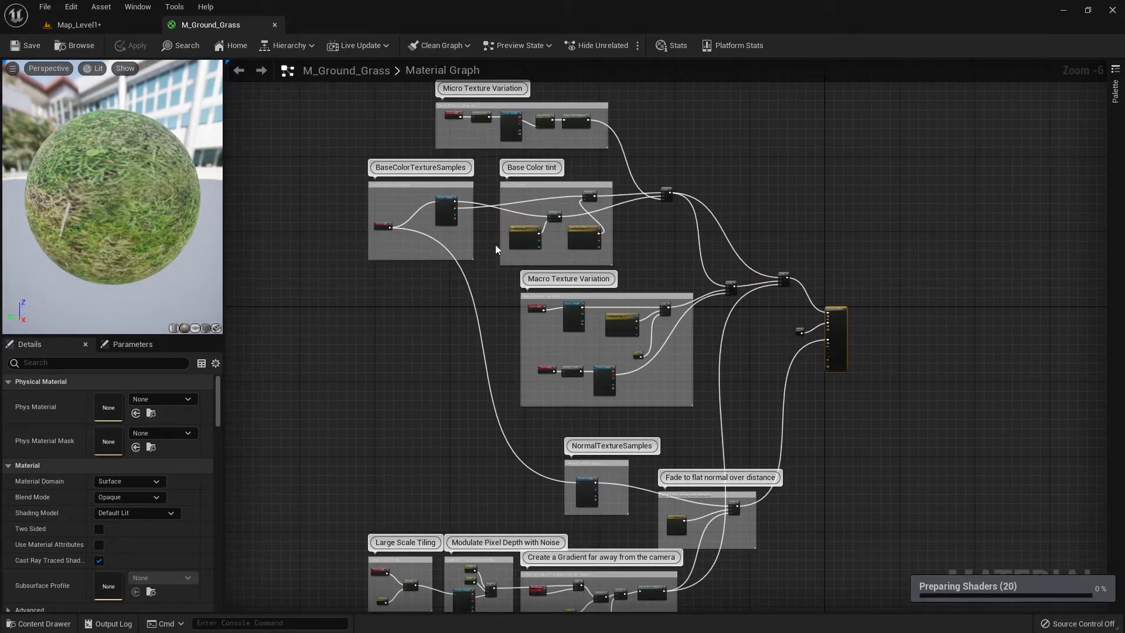
scroll(494, 244, "down", 3)
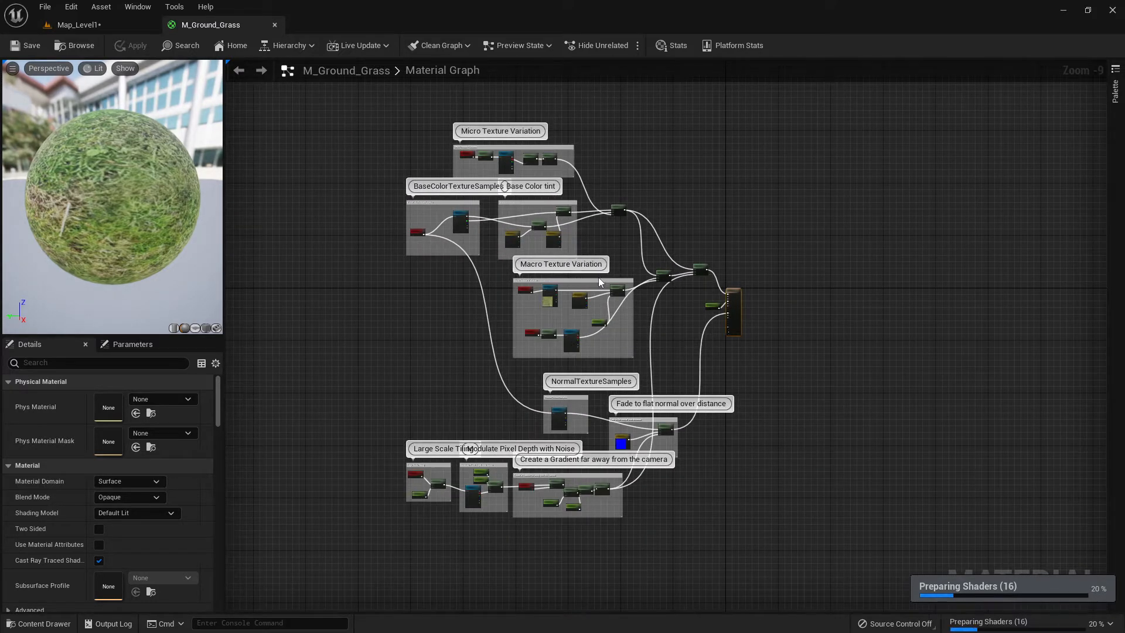
scroll(599, 282, "up", 3)
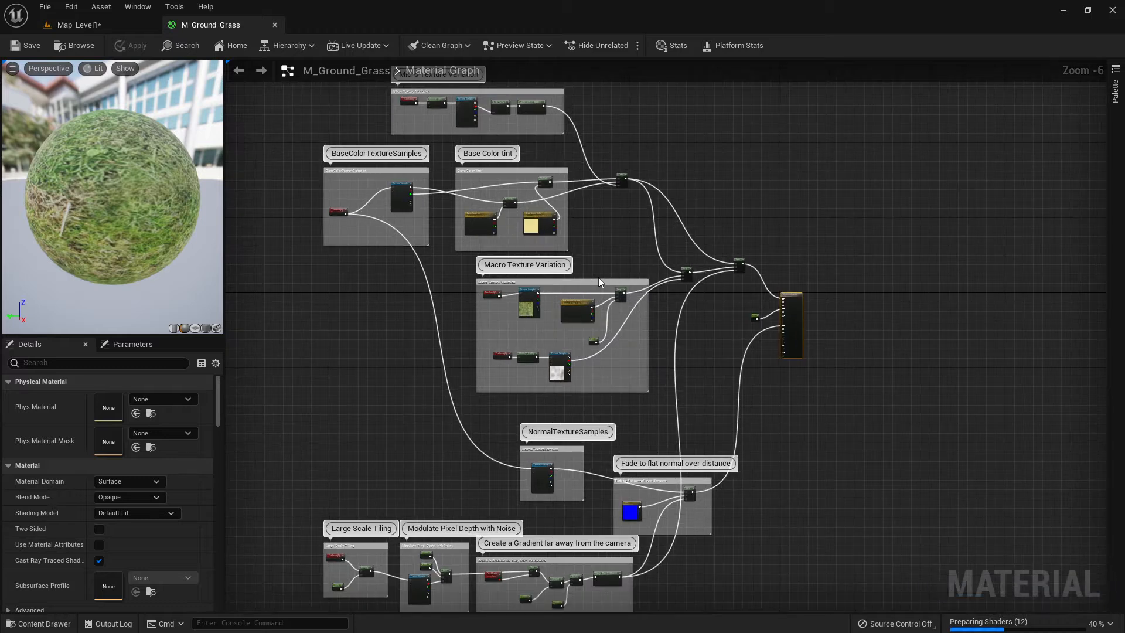
right_click_drag(493, 254, 524, 324)
scroll(558, 326, "down", 3)
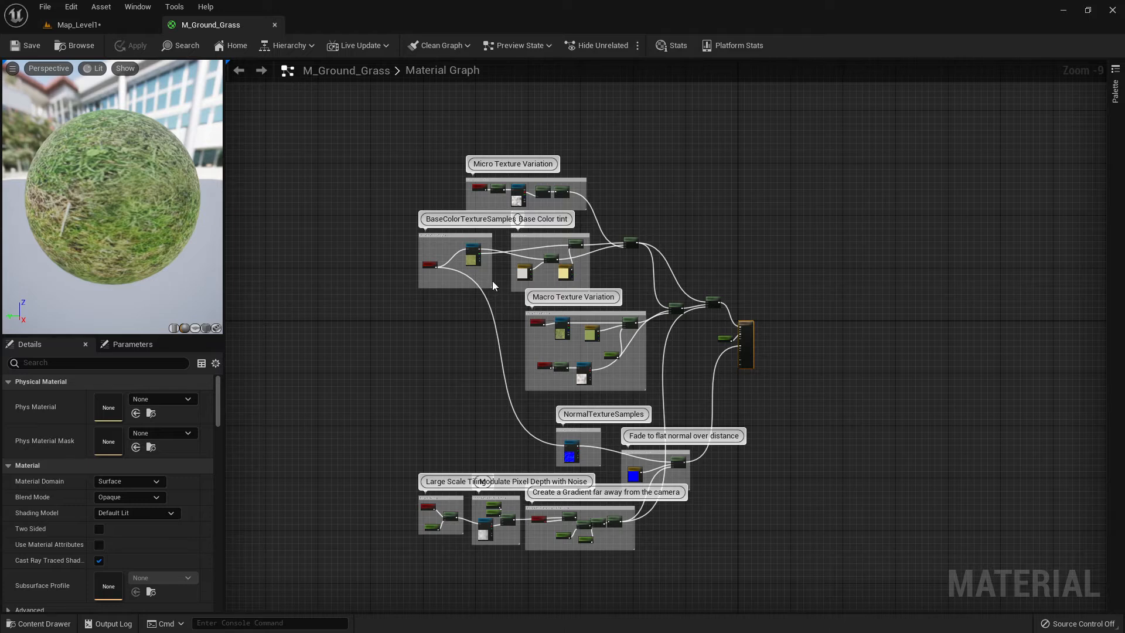
scroll(492, 280, "up", 3)
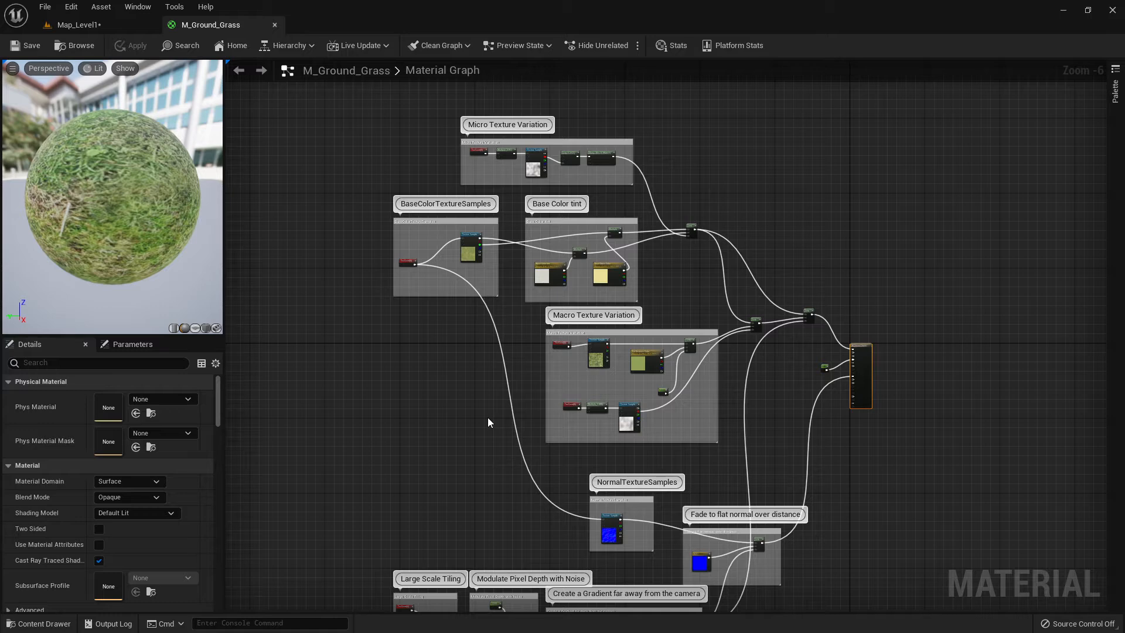
- Examine the M_Ground_Grass node groups, from the micro and macro texture variations down to the tiling, noise and camera-distance gradient groups
scroll(477, 404, "up", 5)
right_click_drag(375, 188, 593, 386)
right_click_drag(620, 337, 460, 319)
scroll(500, 497, "down", 5)
right_click_drag(522, 369, 540, 213)
right_click_drag(509, 416, 539, 304)
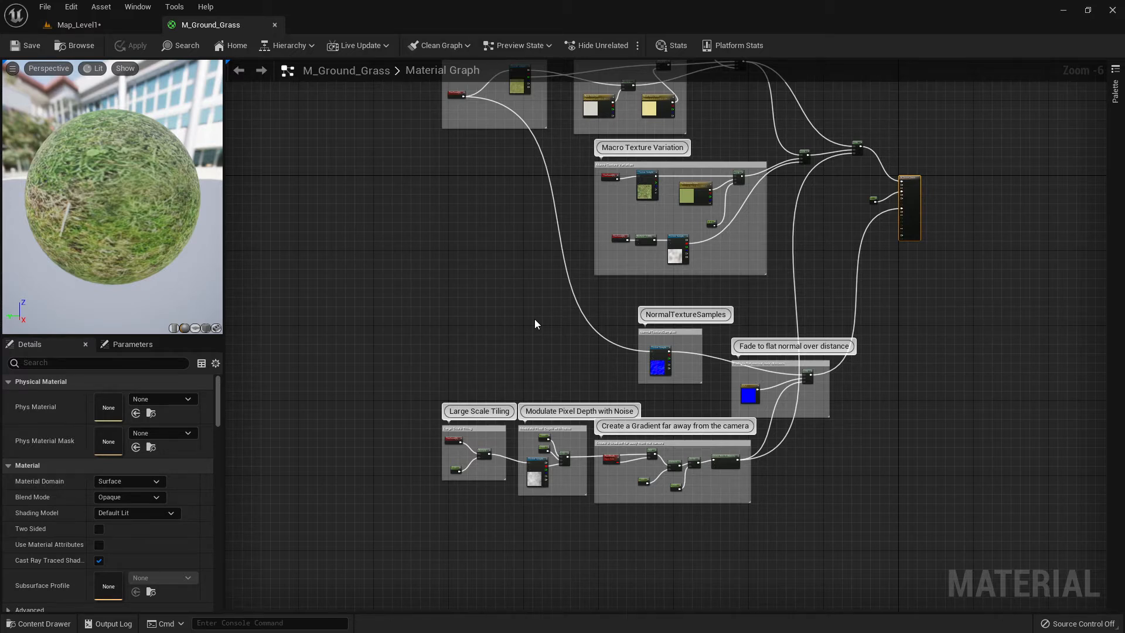
right_click_drag(535, 320, 498, 435)
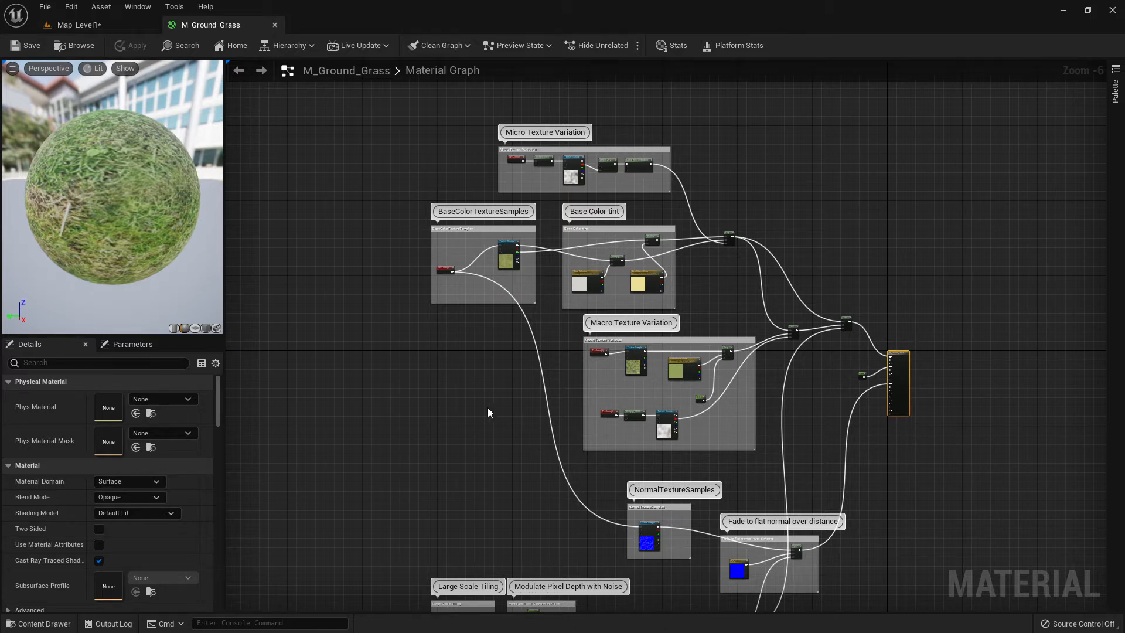
- Inspect the Texture Sample in the BaseColorTextureSamples group and the connections into the M_Ground_Grass output node
scroll(487, 406, "up", 6)
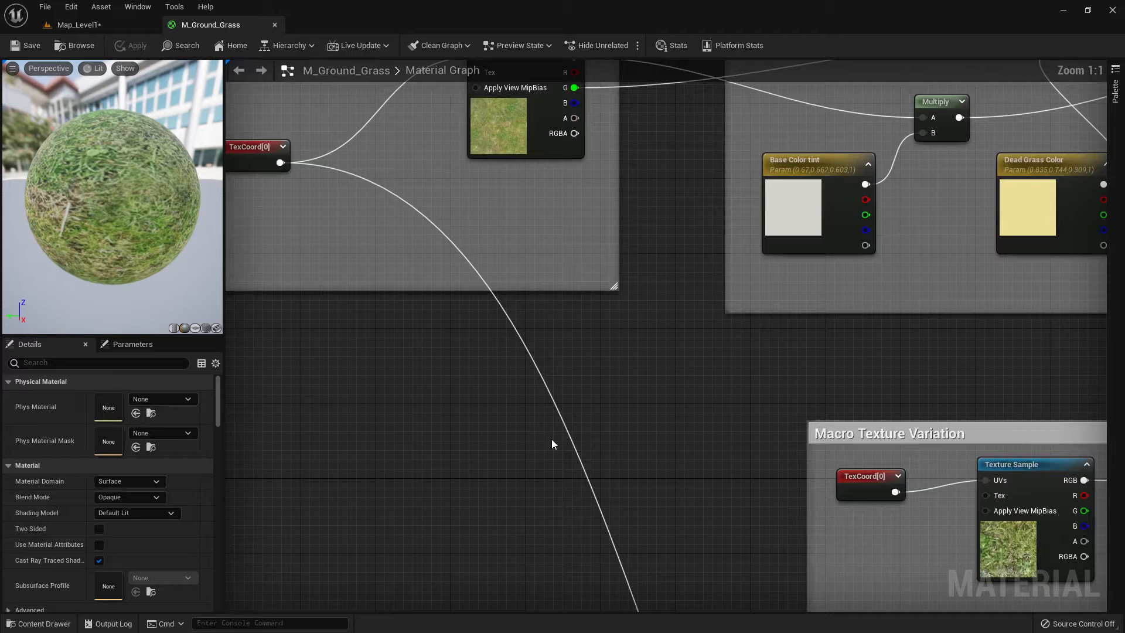
right_click_drag(540, 406, 594, 622)
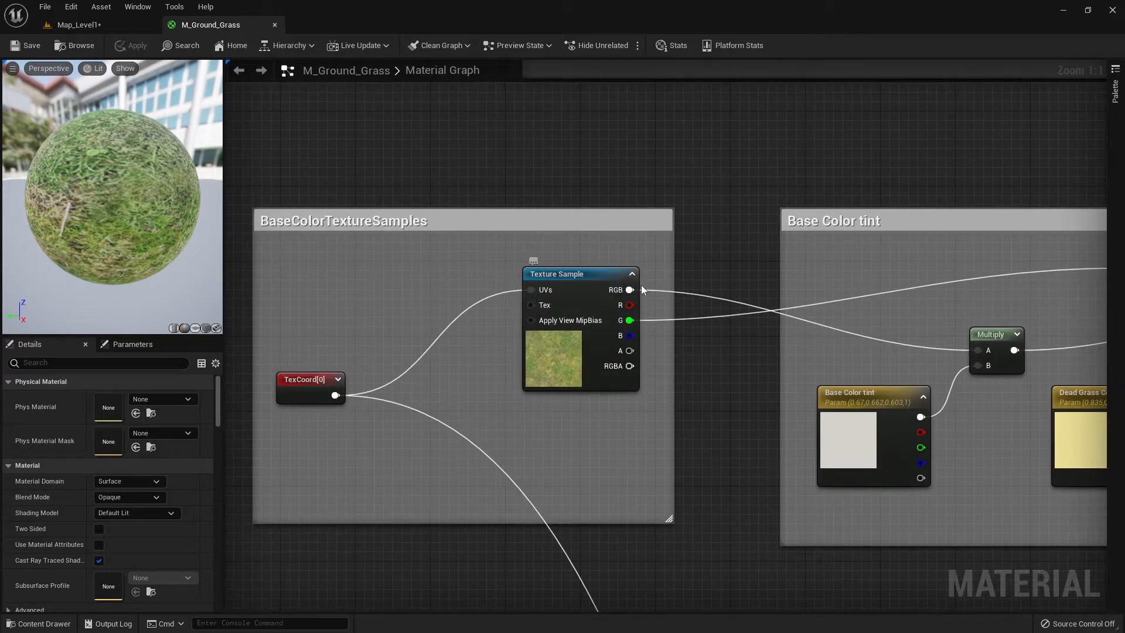
left_click(558, 274)
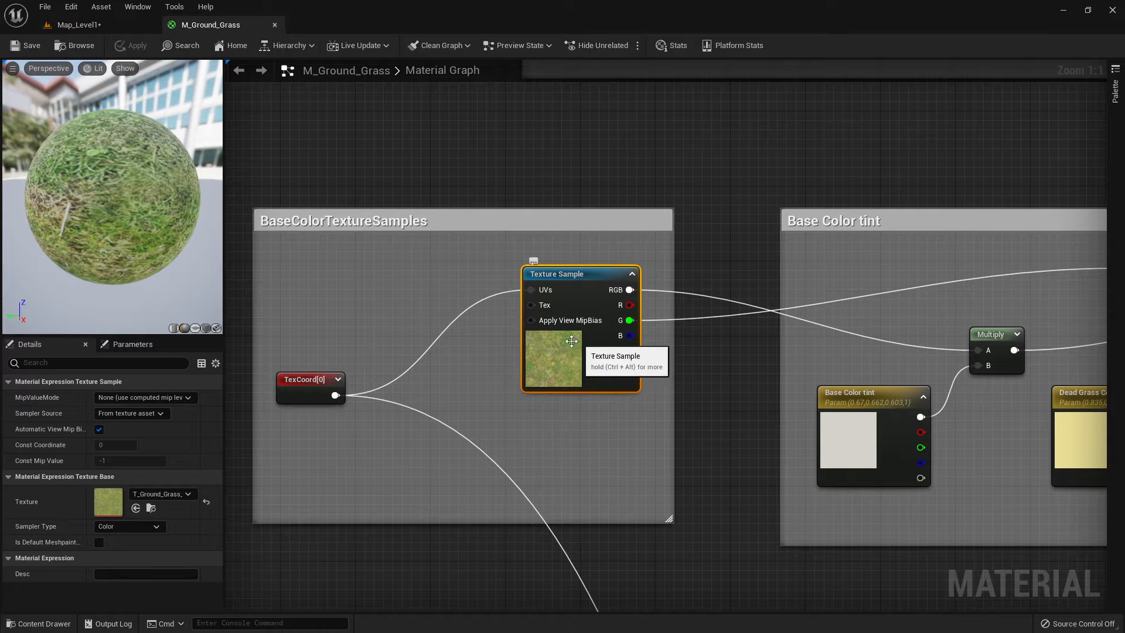
scroll(671, 463, "down", 6)
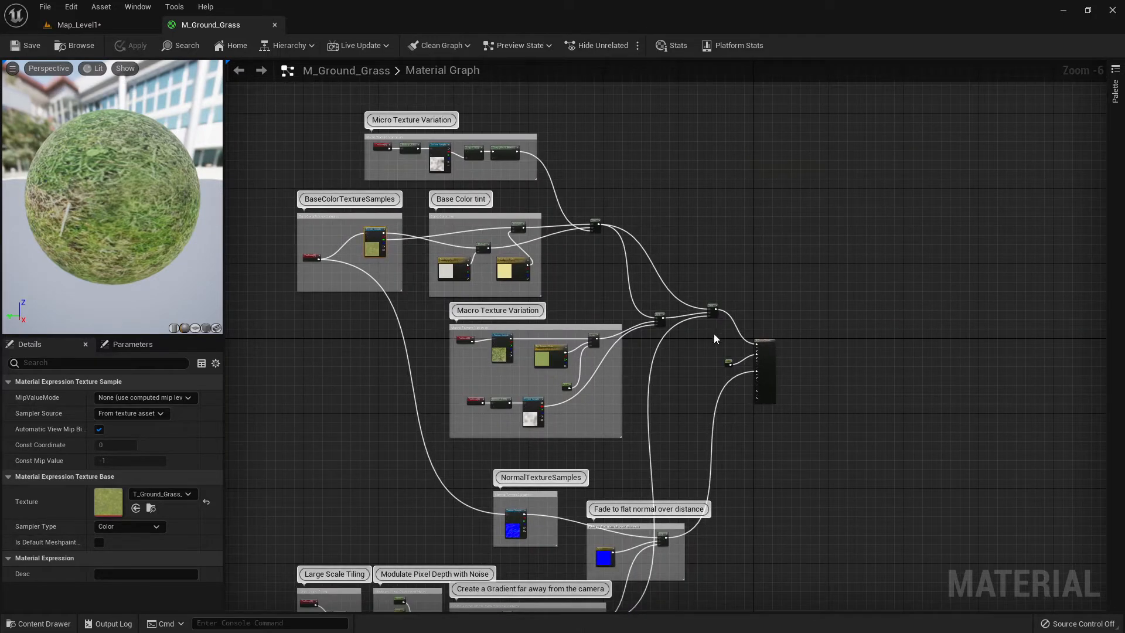
scroll(767, 361, "up", 6)
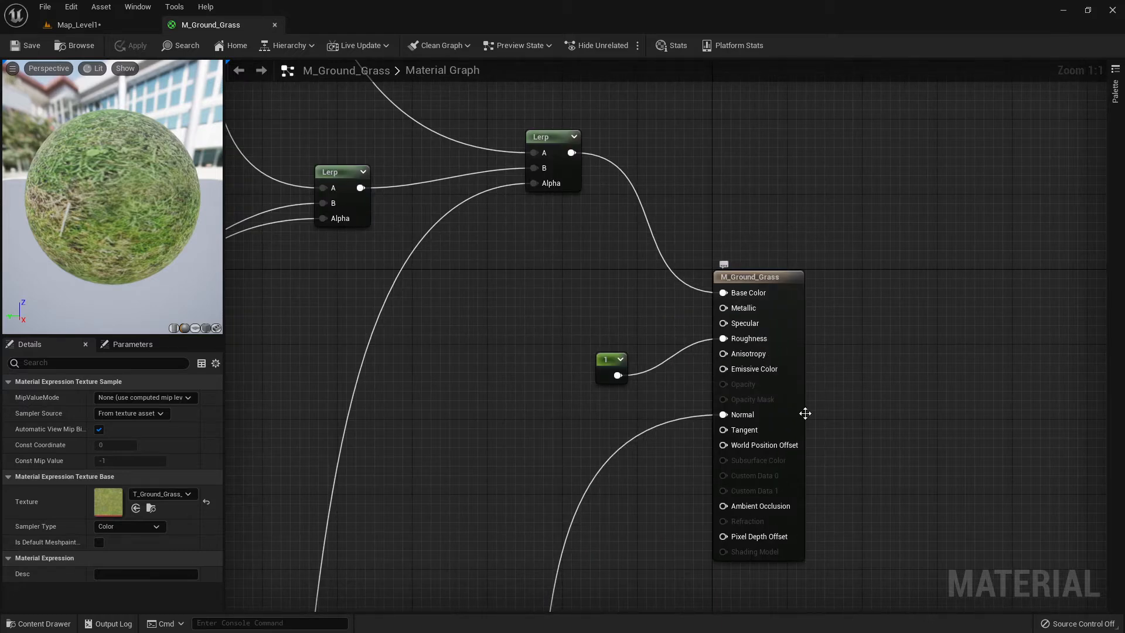
scroll(680, 378, "down", 8)
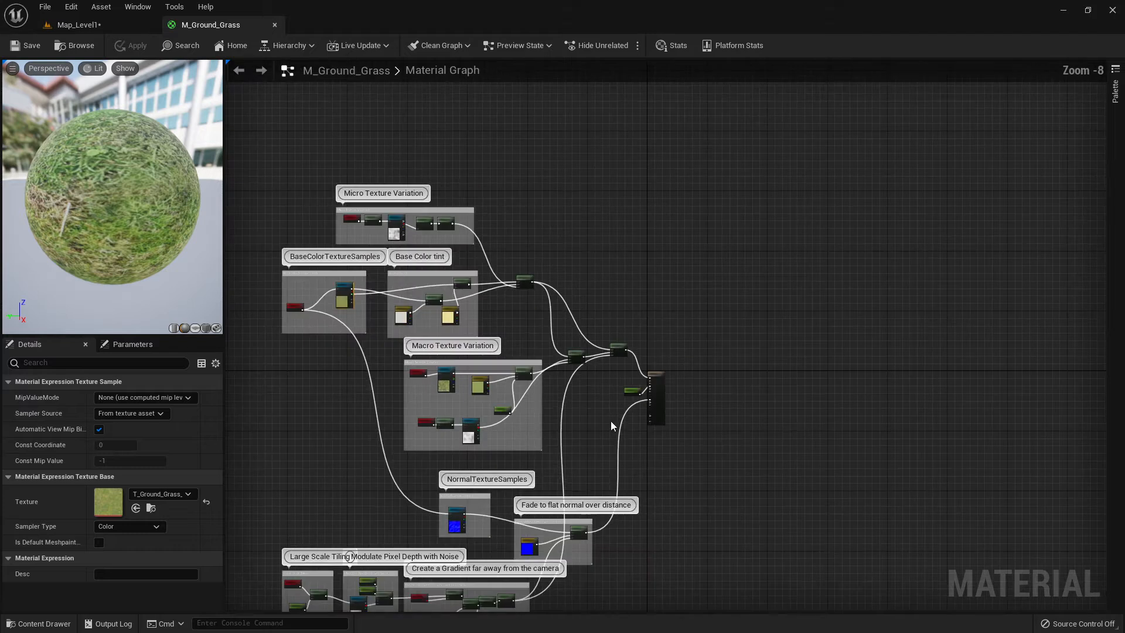
right_click_drag(661, 376, 676, 376)
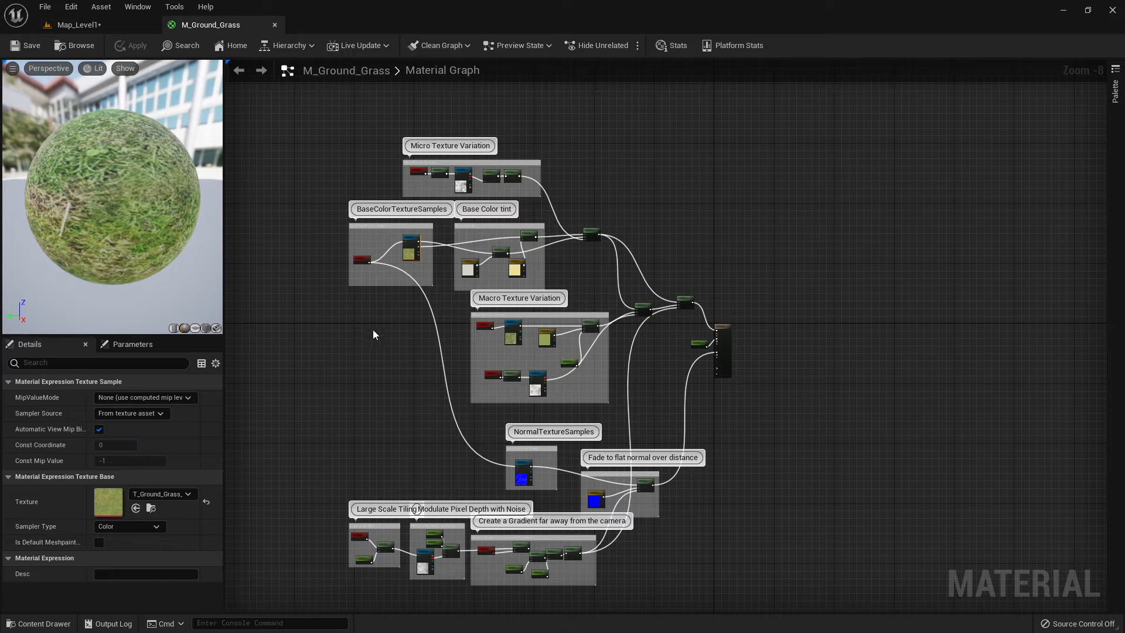
- Close the M_Ground_Grass editor and look through the Textures folder down to the ground and lamp textures
left_click(274, 25)
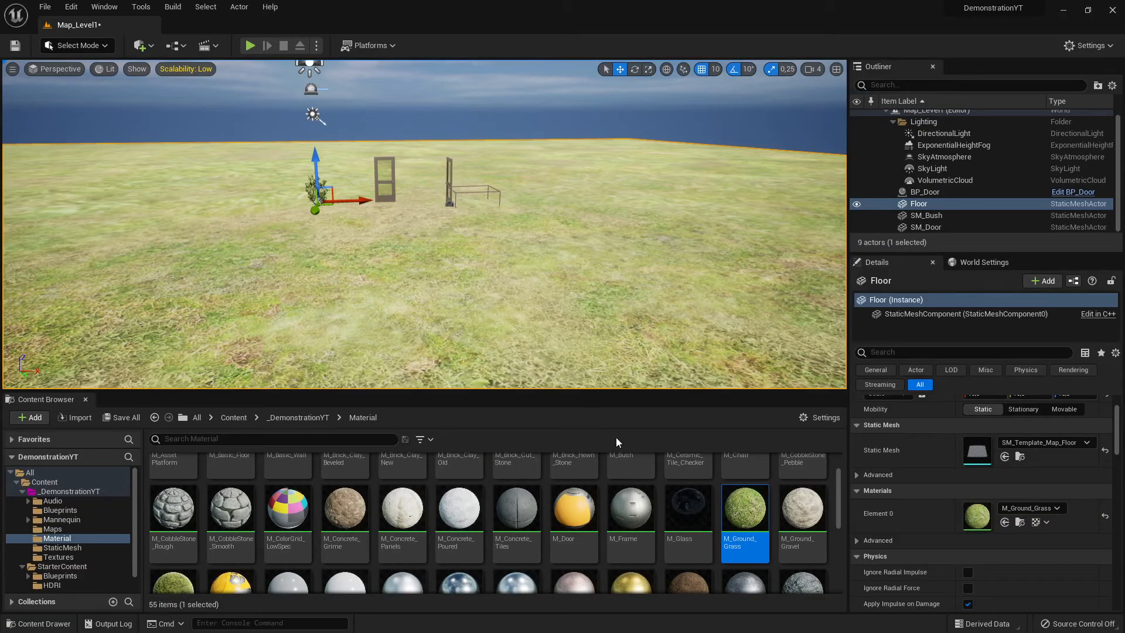
scroll(1033, 476, "up", 2)
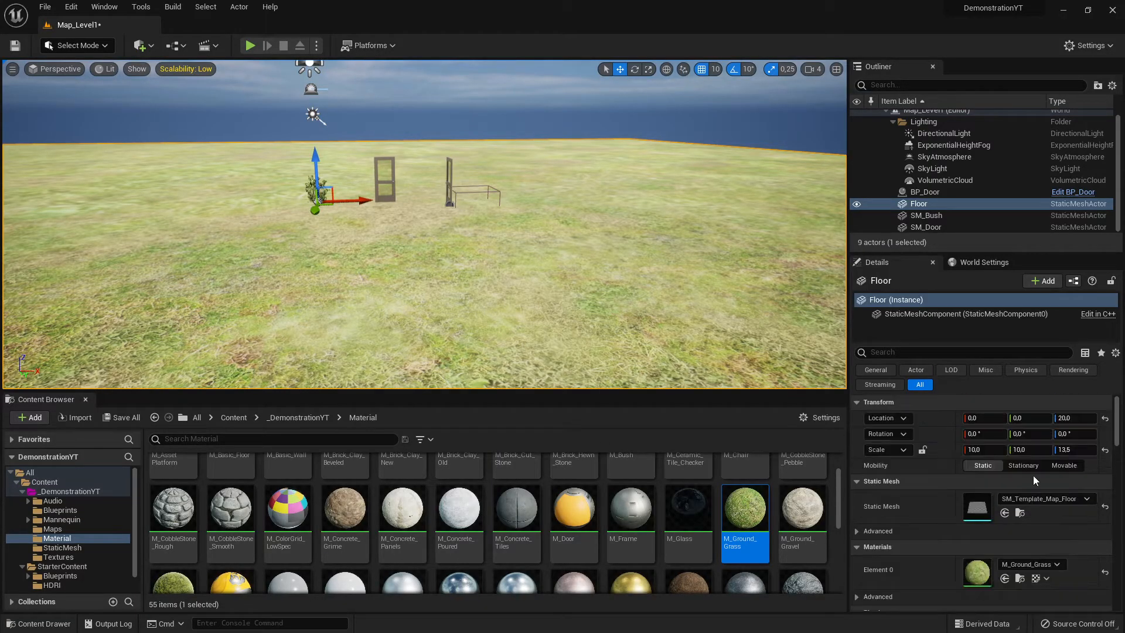
left_click(59, 557)
scroll(434, 519, "down", 2)
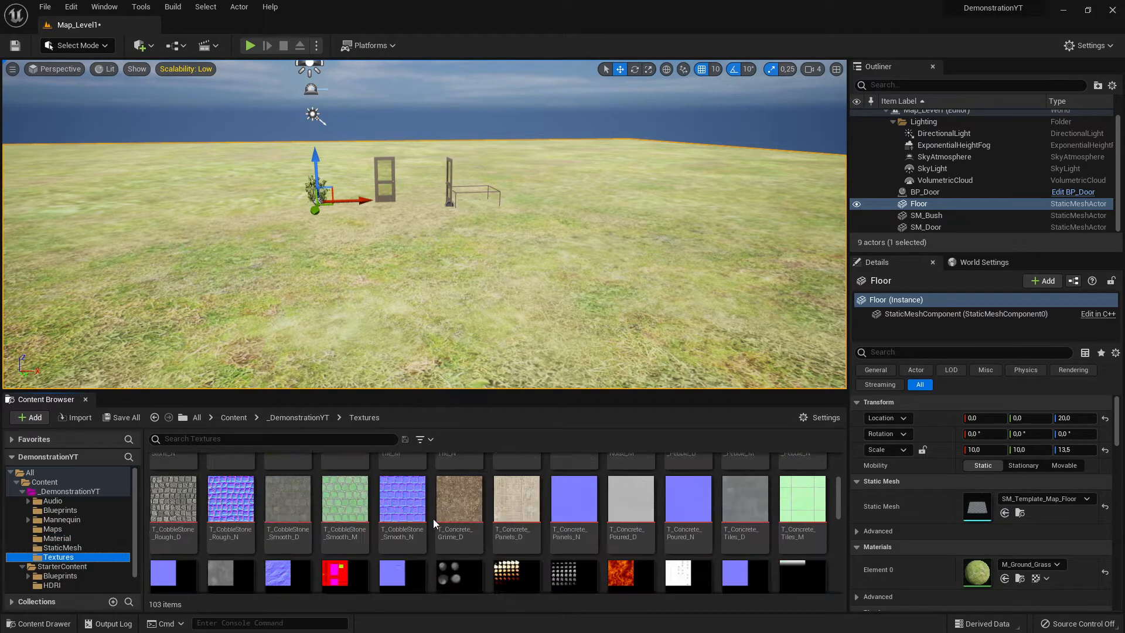
scroll(439, 533, "up", 3)
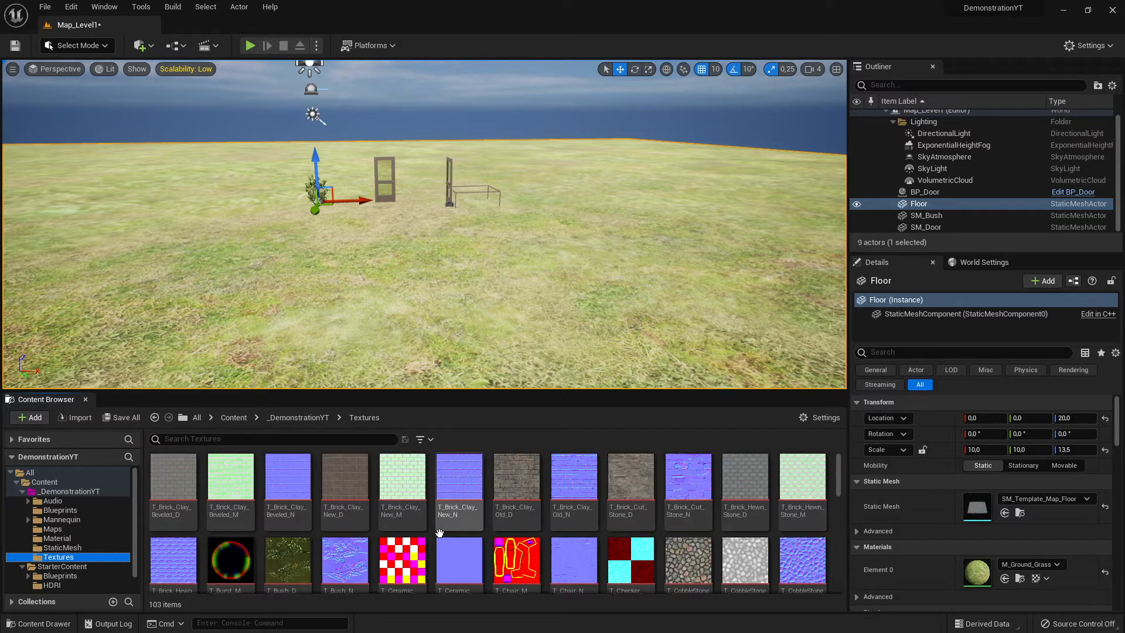
scroll(439, 533, "down", 2)
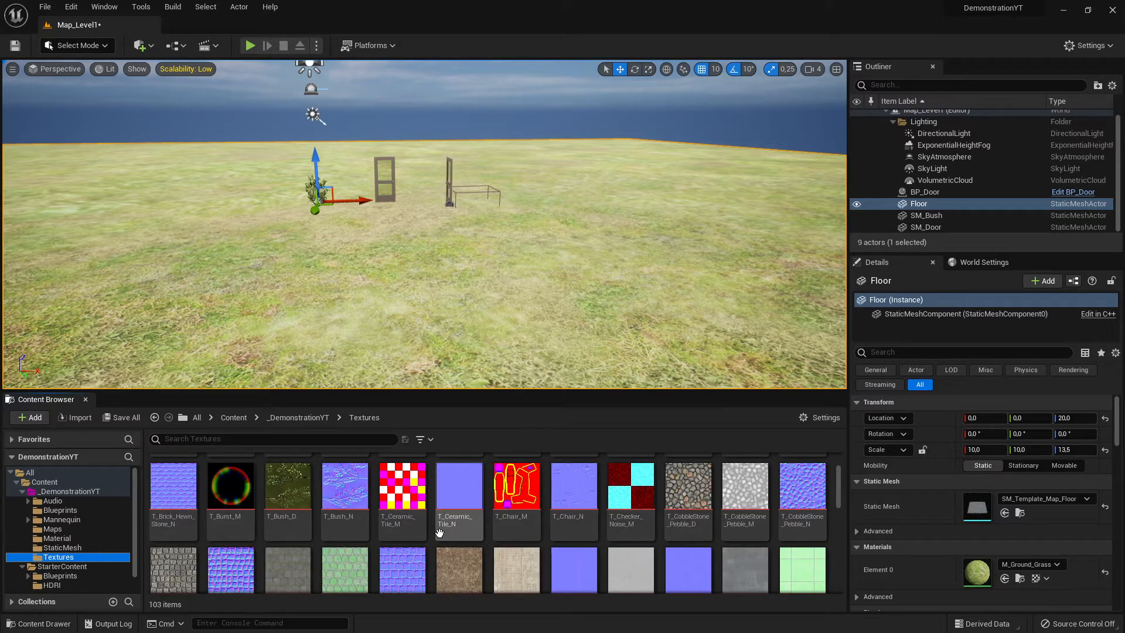
scroll(440, 533, "down", 1)
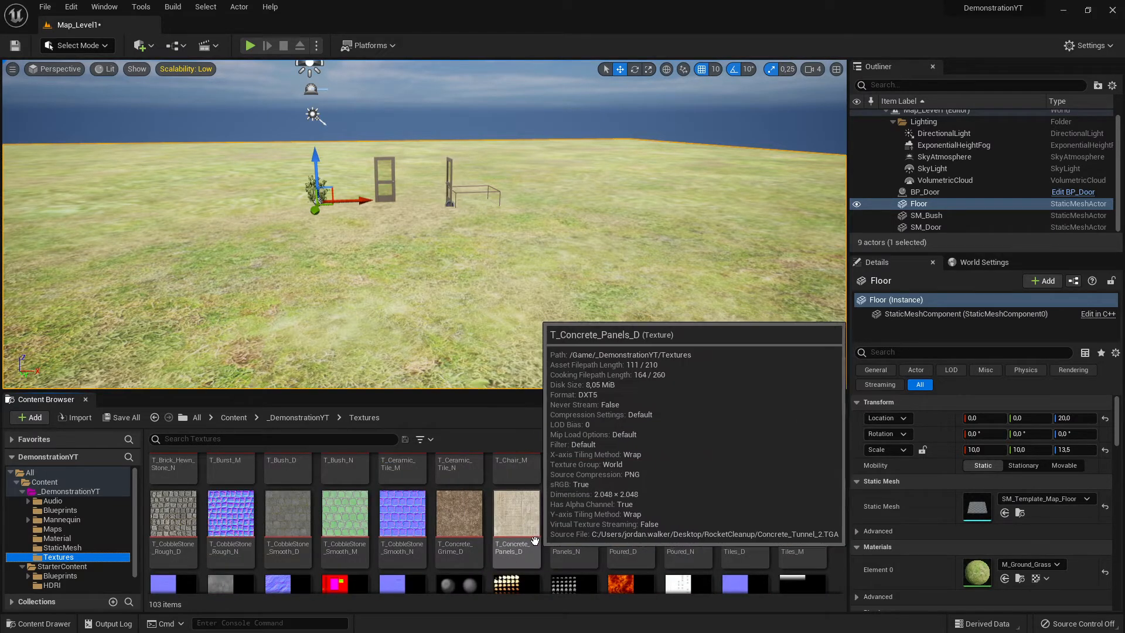
scroll(547, 540, "down", 2)
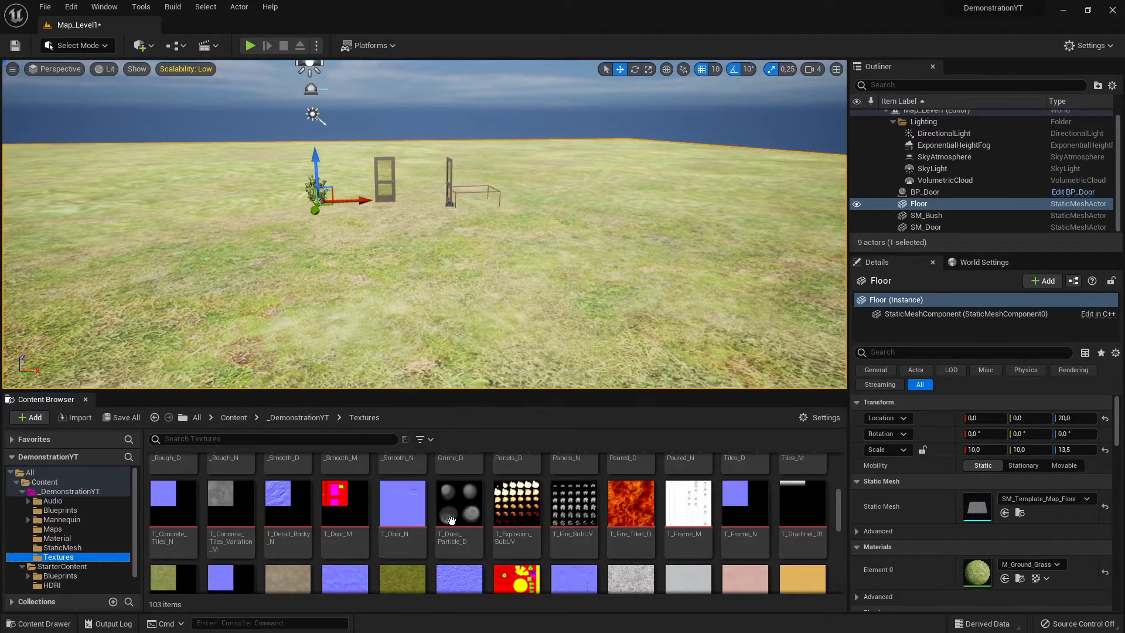
scroll(400, 521, "down", 1)
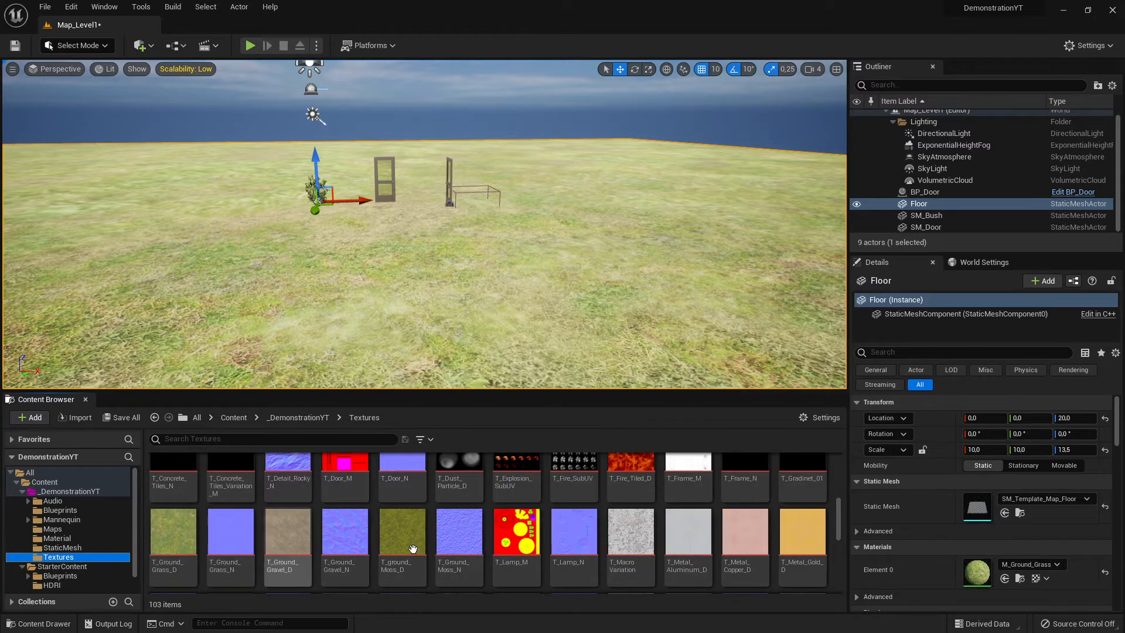
mouse_move(459, 534)
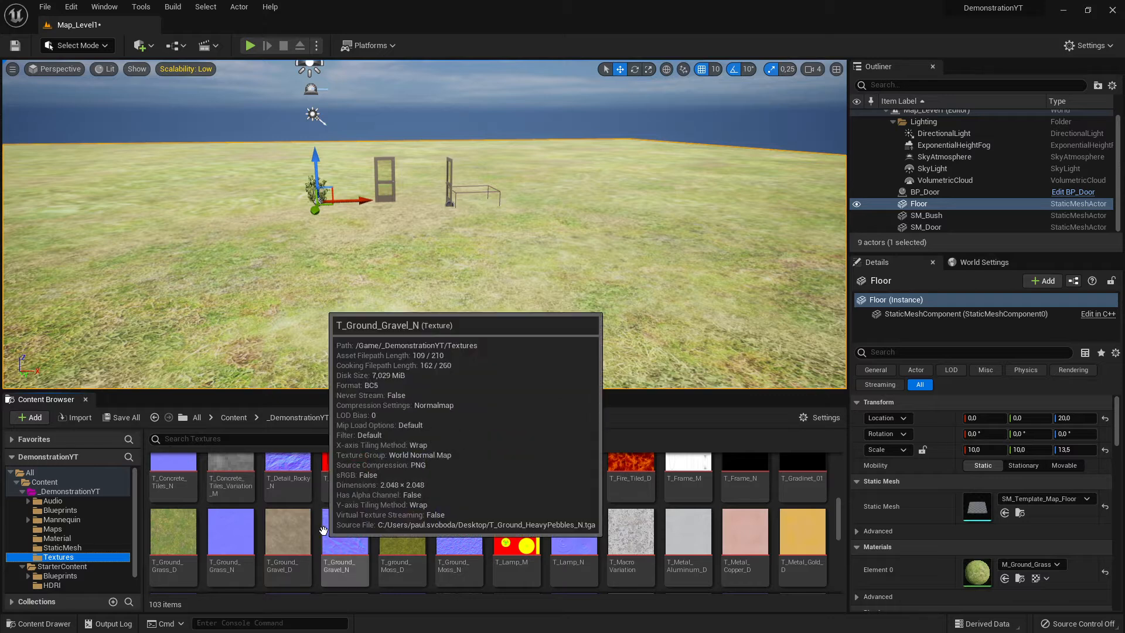
- Check the T_Lamp_M texture's asset information and available actions, and open the texture for viewing
left_click(523, 536)
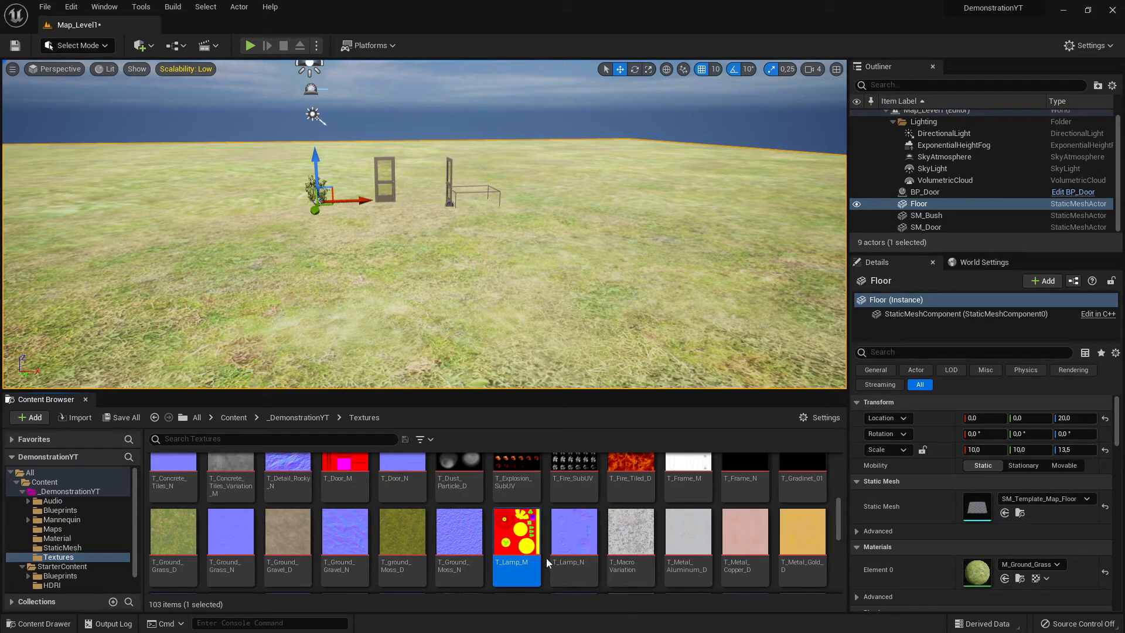
mouse_move(504, 568)
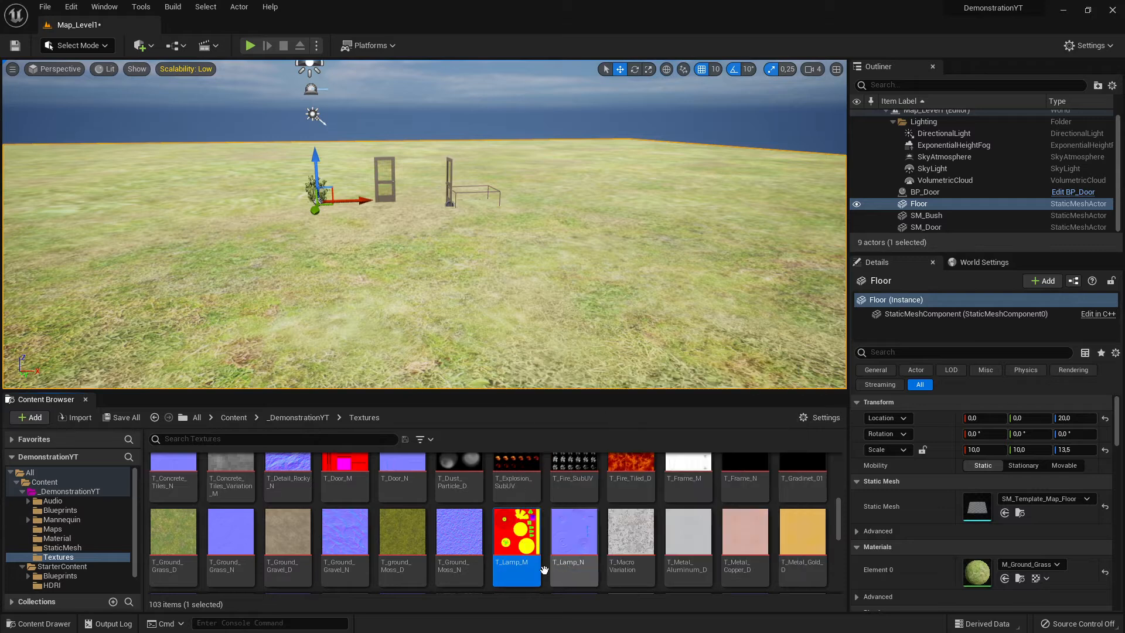
left_click(213, 438)
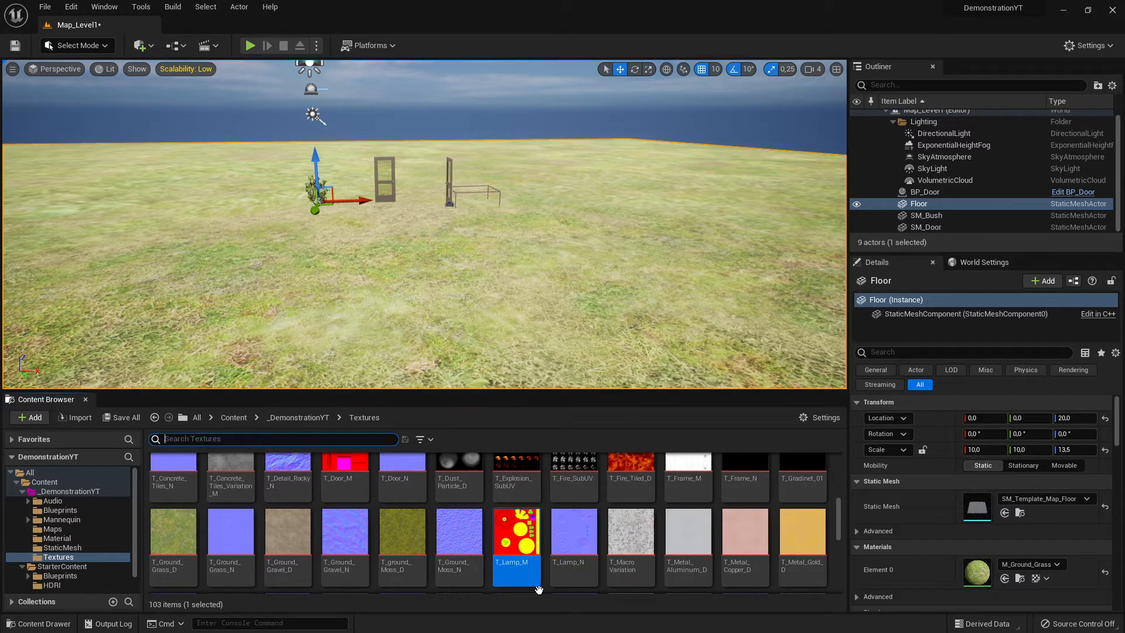
mouse_move(520, 544)
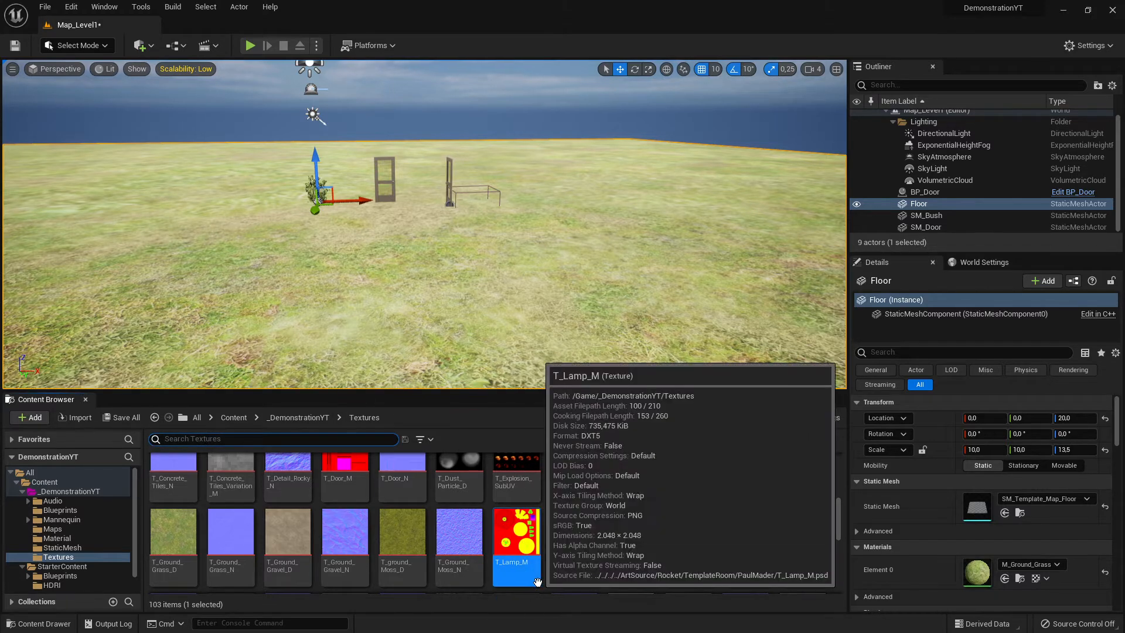
right_click(517, 531)
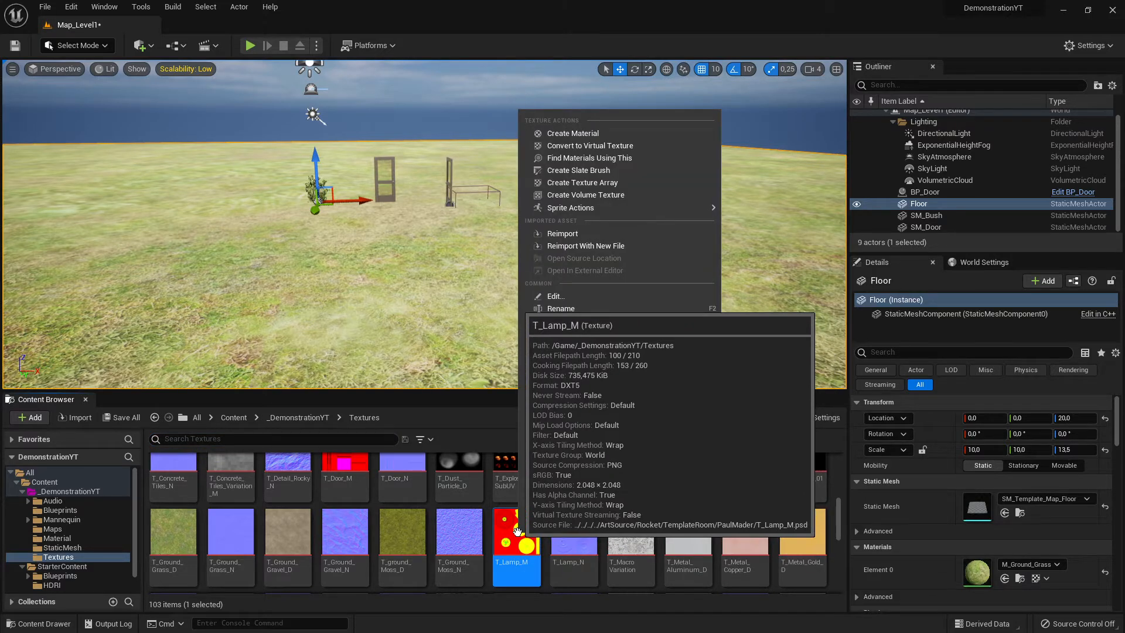
left_click(516, 560)
double_click(516, 560)
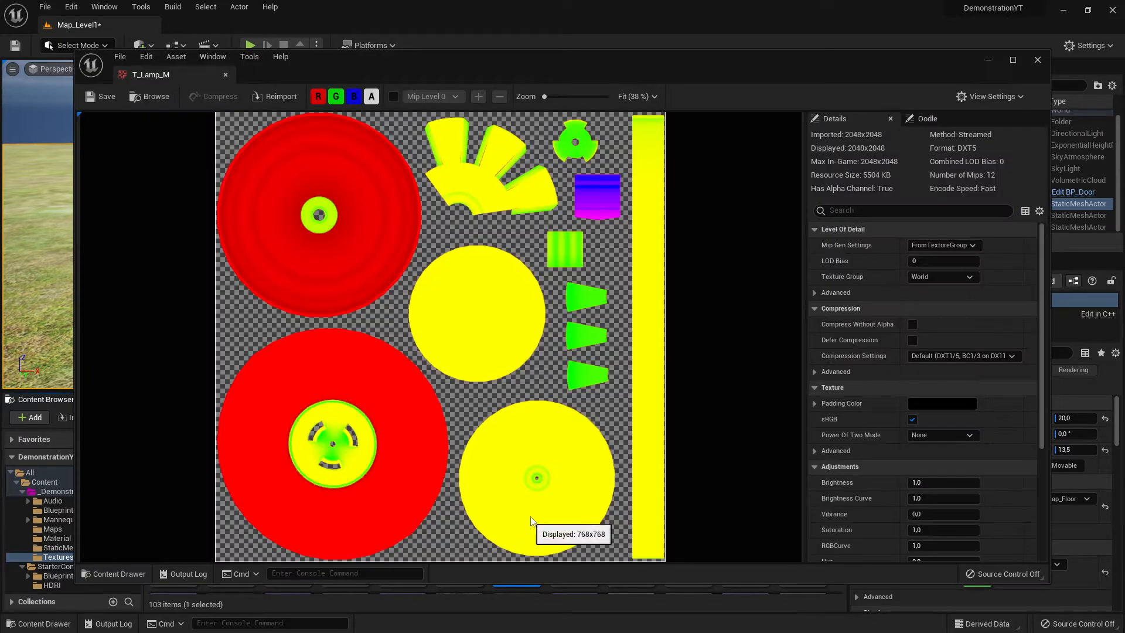
- Maximize the T_Lamp_M texture editor, review its detail settings and close the editor
left_click_drag(156, 74, 232, 148)
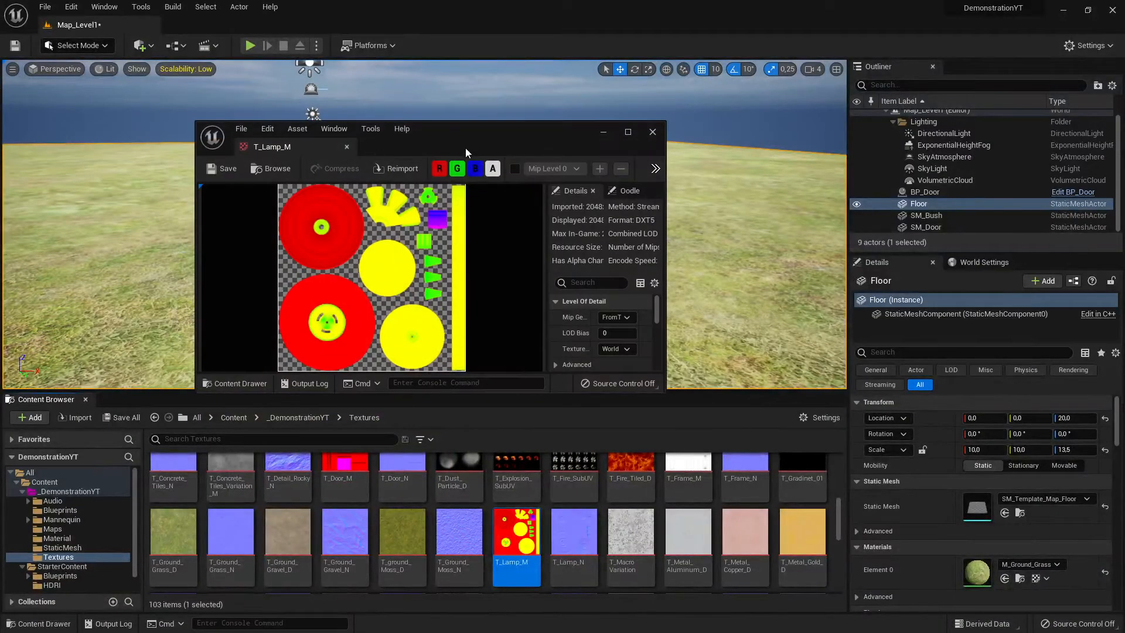
left_click(631, 132)
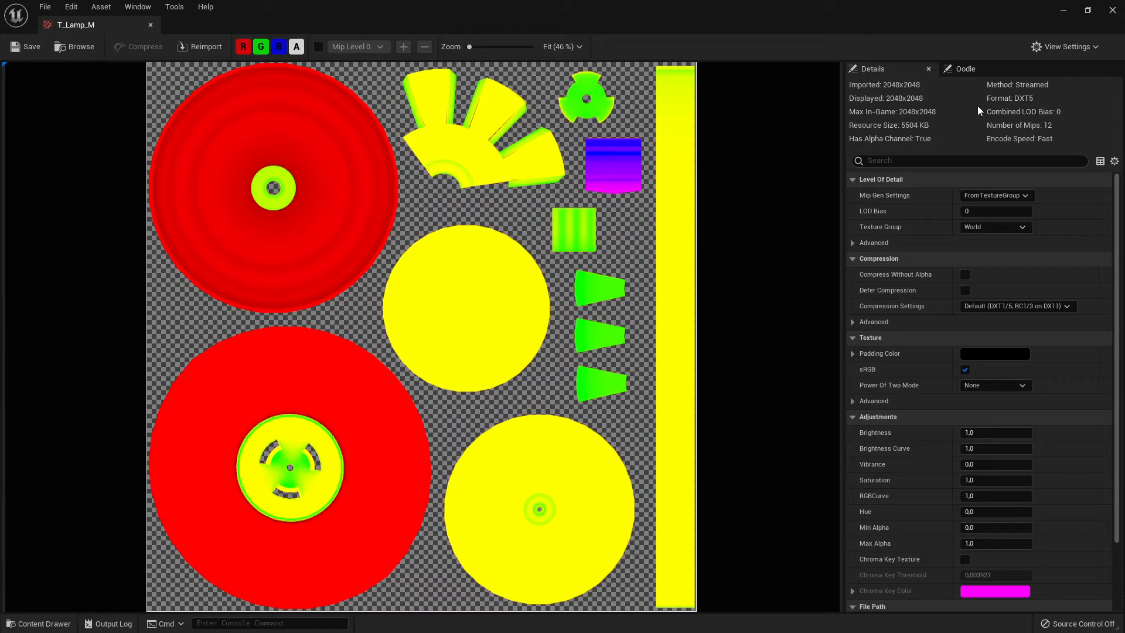
left_click(963, 69)
left_click(898, 69)
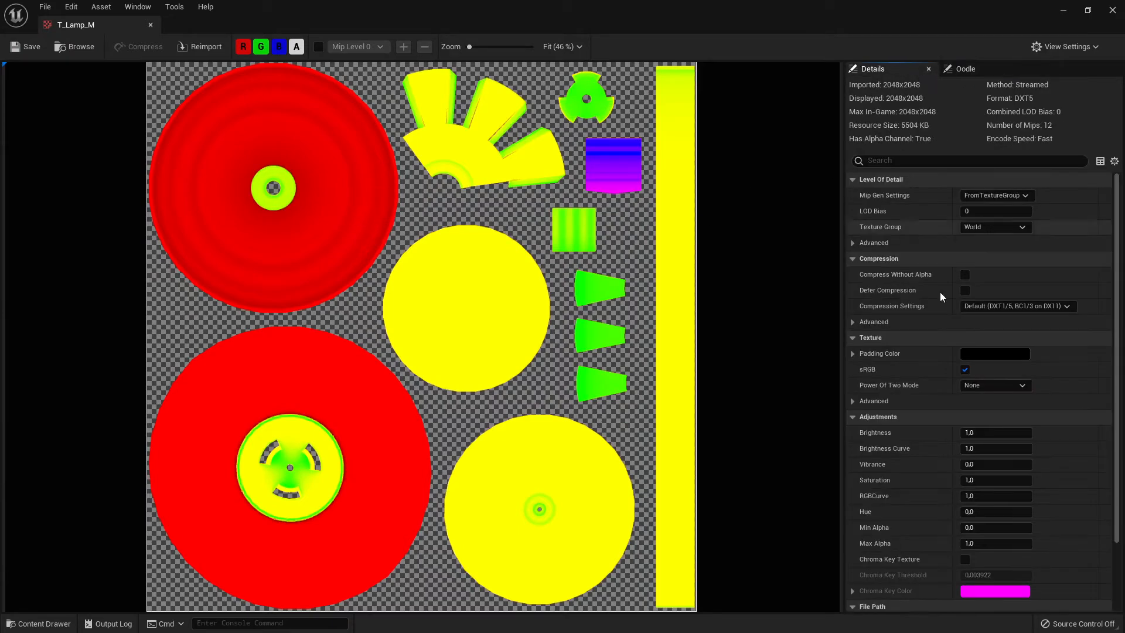
scroll(972, 261, "down", 4)
scroll(973, 264, "up", 4)
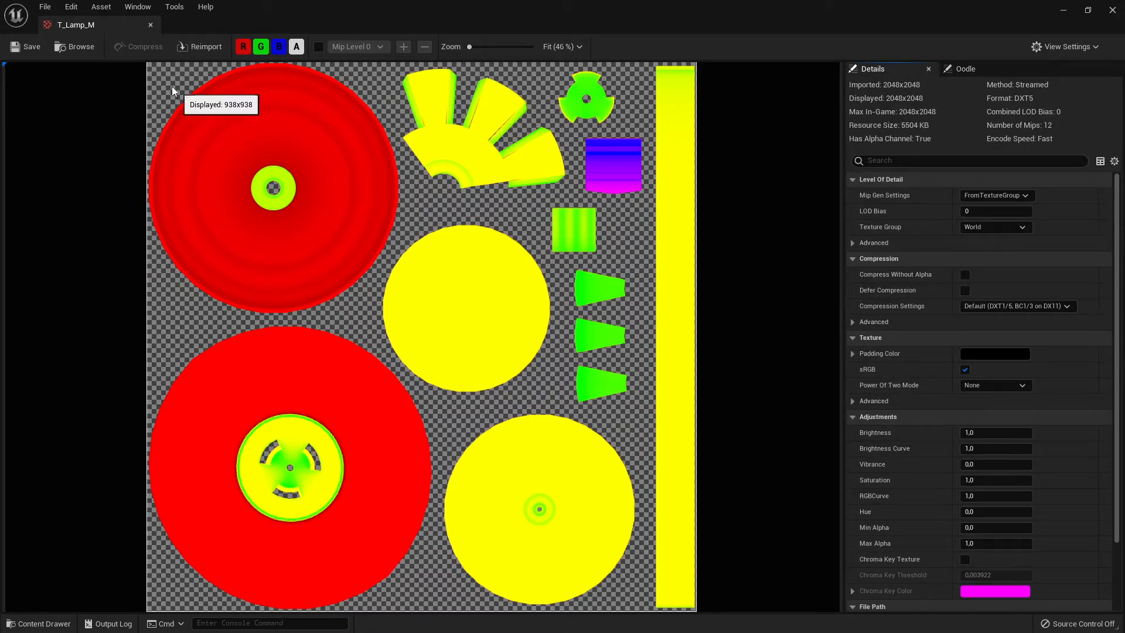
left_click(150, 24)
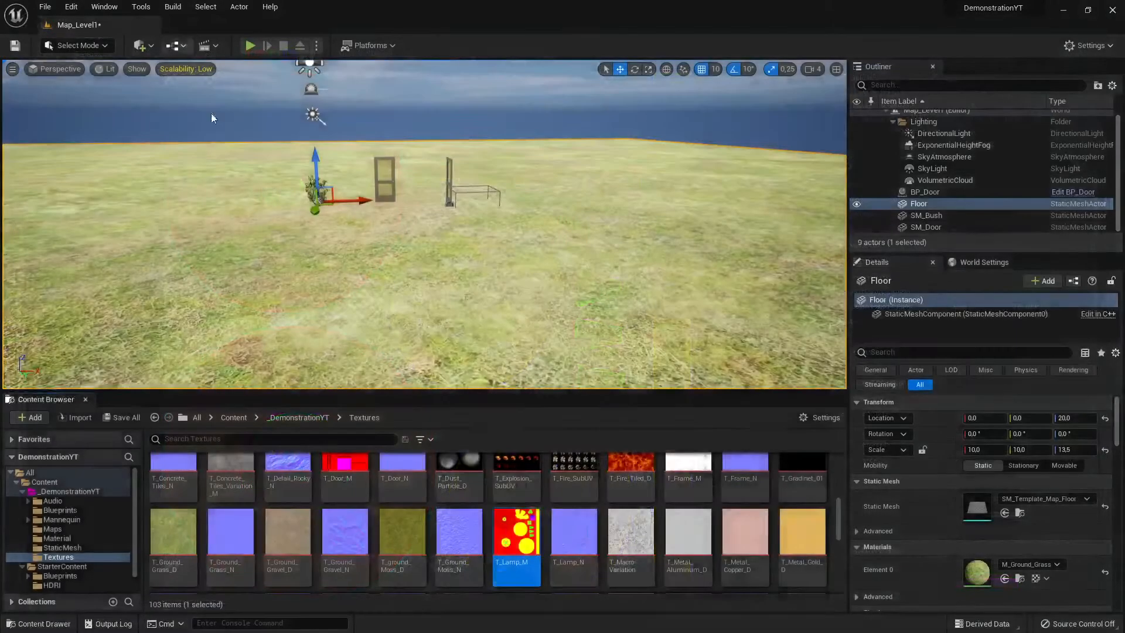
- Create a material from the T_Lamp_M texture and name it M_Lamp_M_Mat
right_click(516, 538)
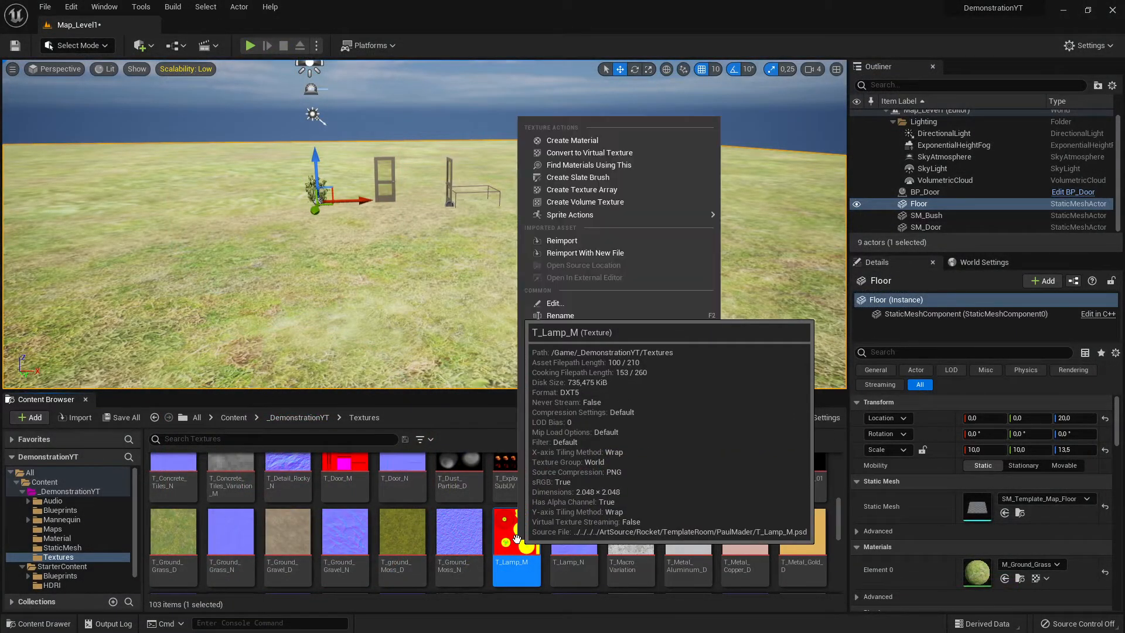
left_click(580, 142)
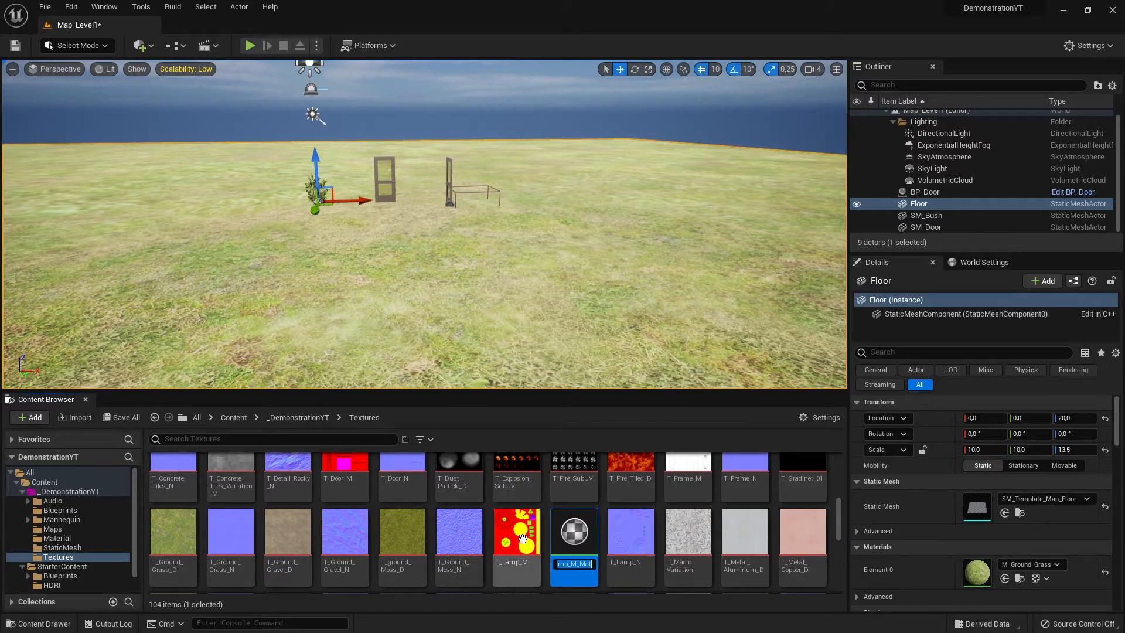
key("Home")
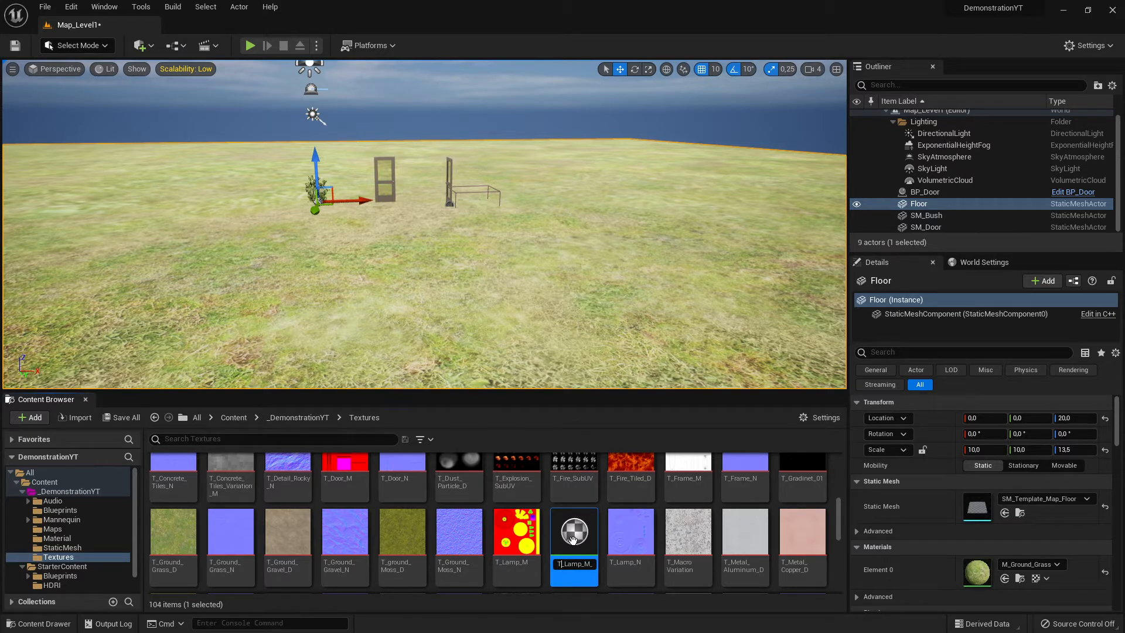
key("Delete")
key("Delete")
type("M_")
key("Return")
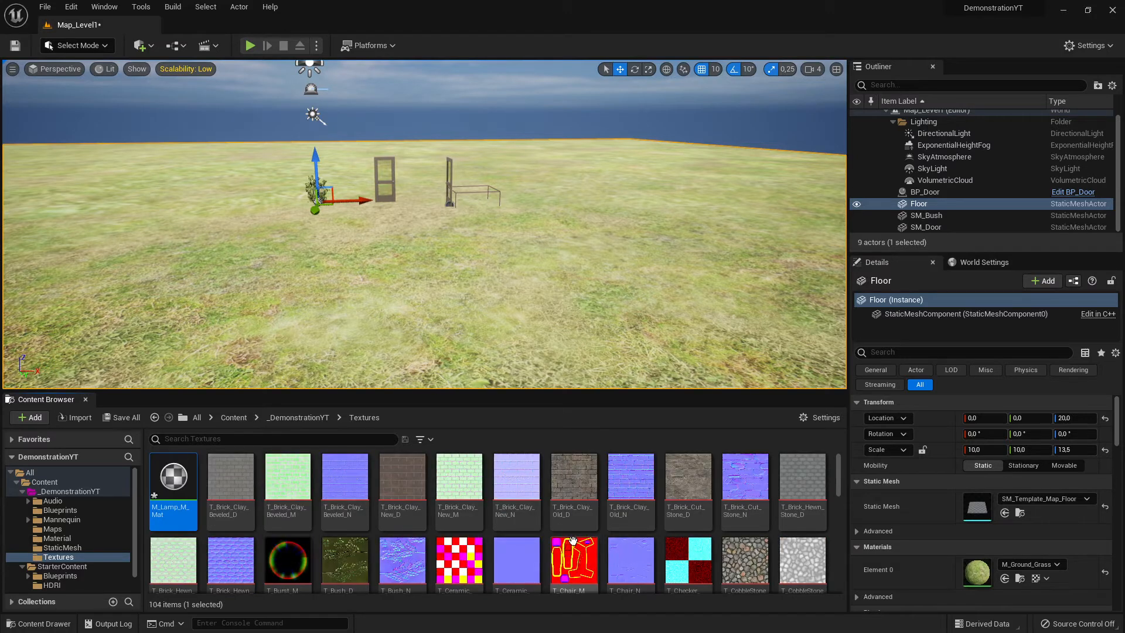
- Look through the _DemonstrationYT Material and Textures folders for the material created from T_Lamp_M
left_click(69, 538)
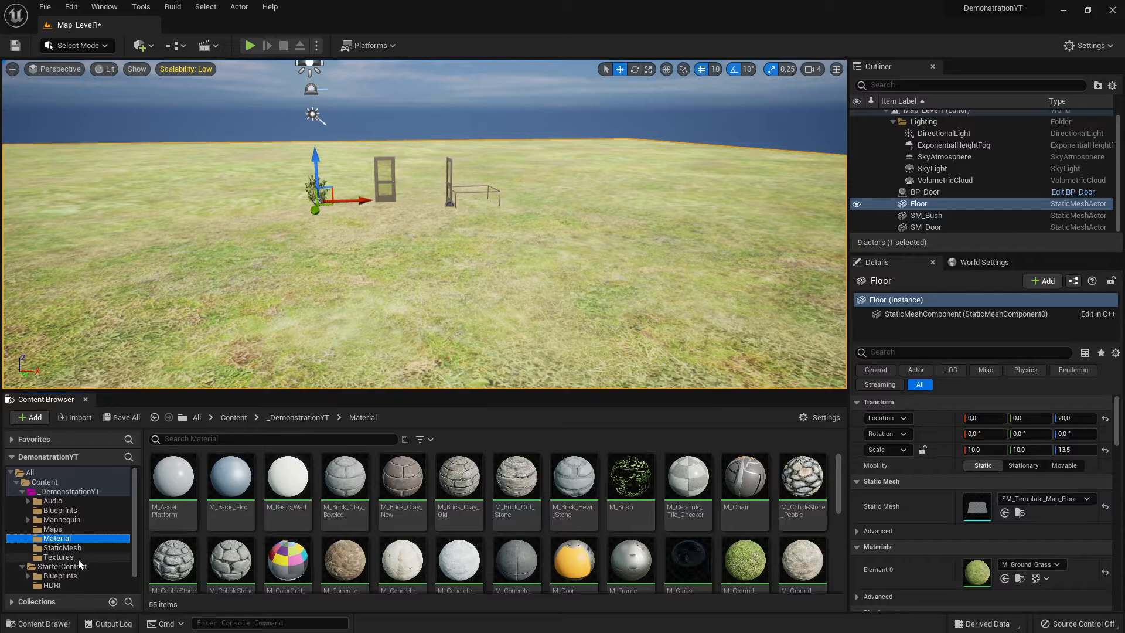
left_click(59, 557)
scroll(586, 581, "down", 5)
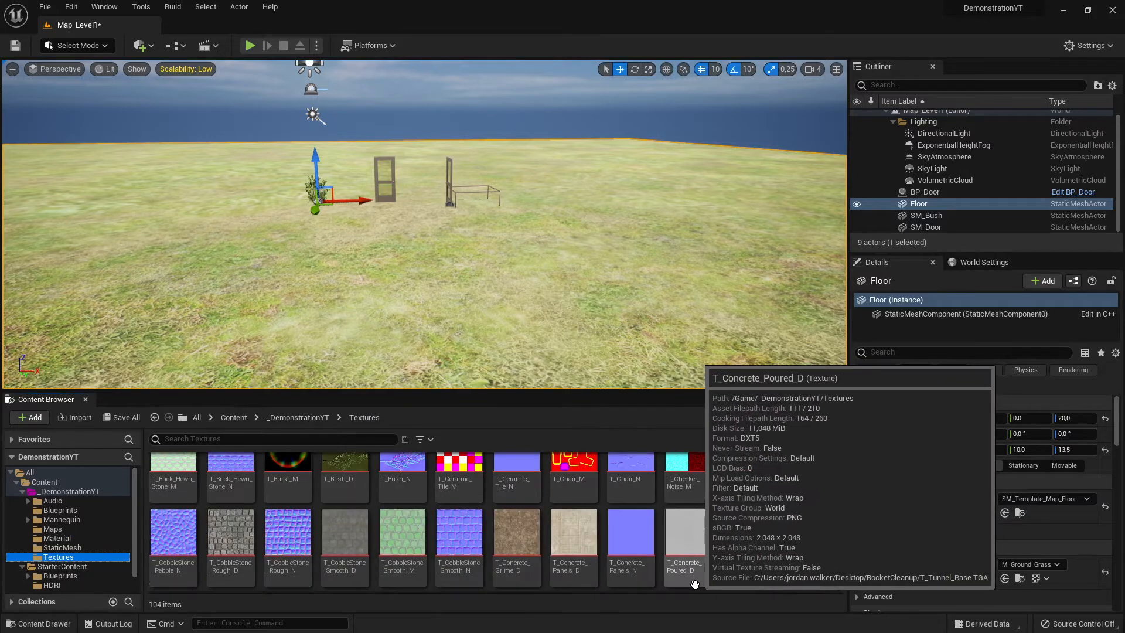
scroll(691, 585, "down", 2)
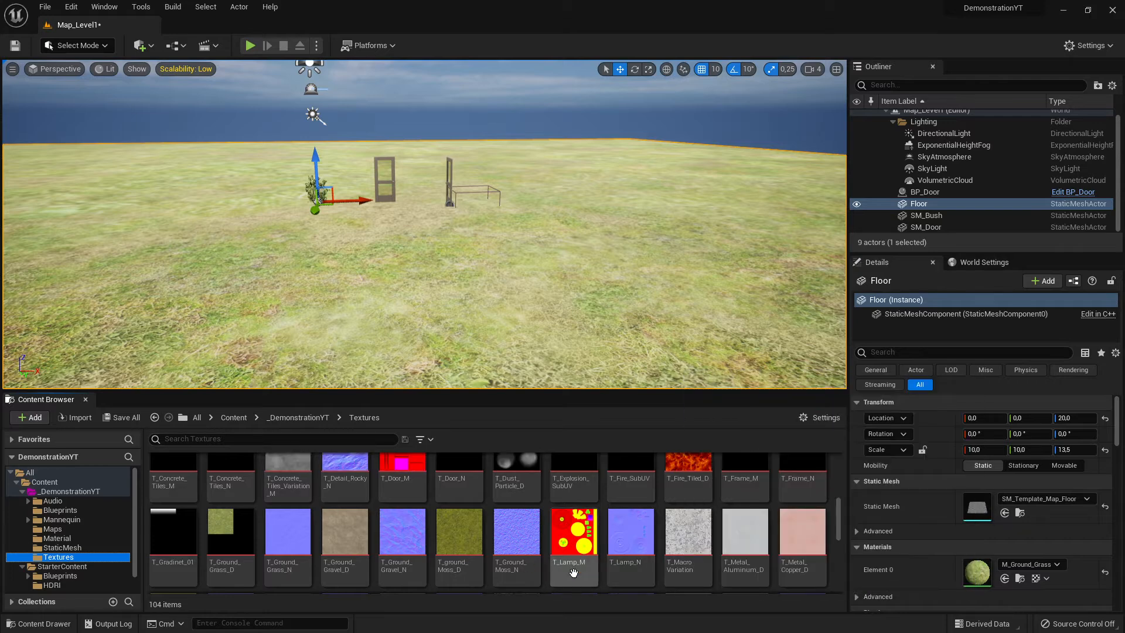
mouse_move(639, 564)
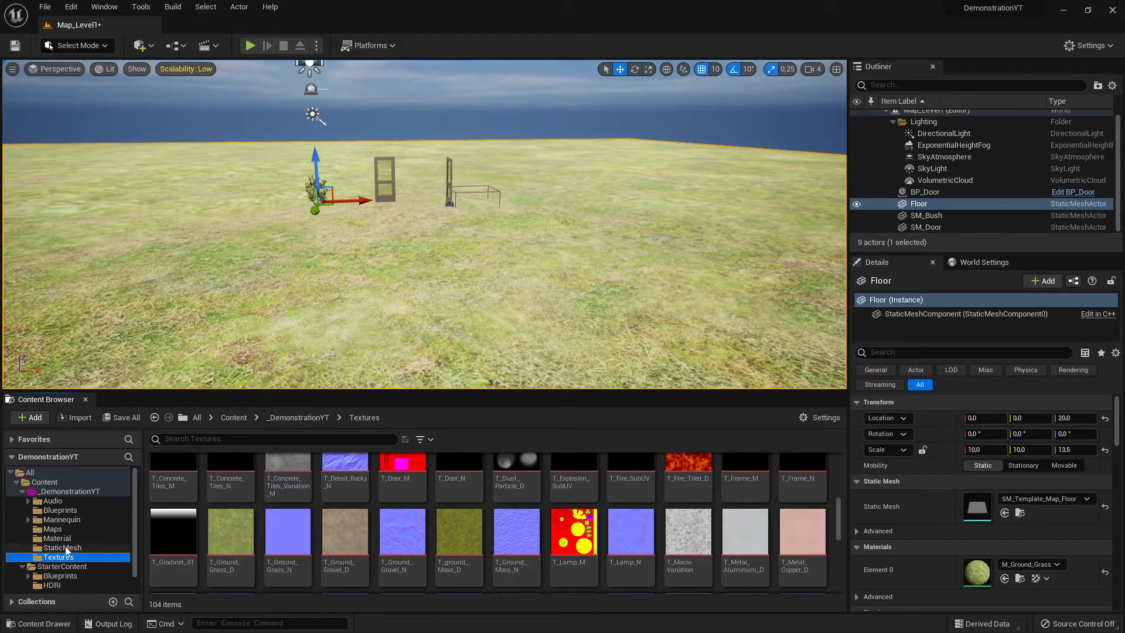
mouse_move(533, 555)
scroll(461, 561, "up", 4)
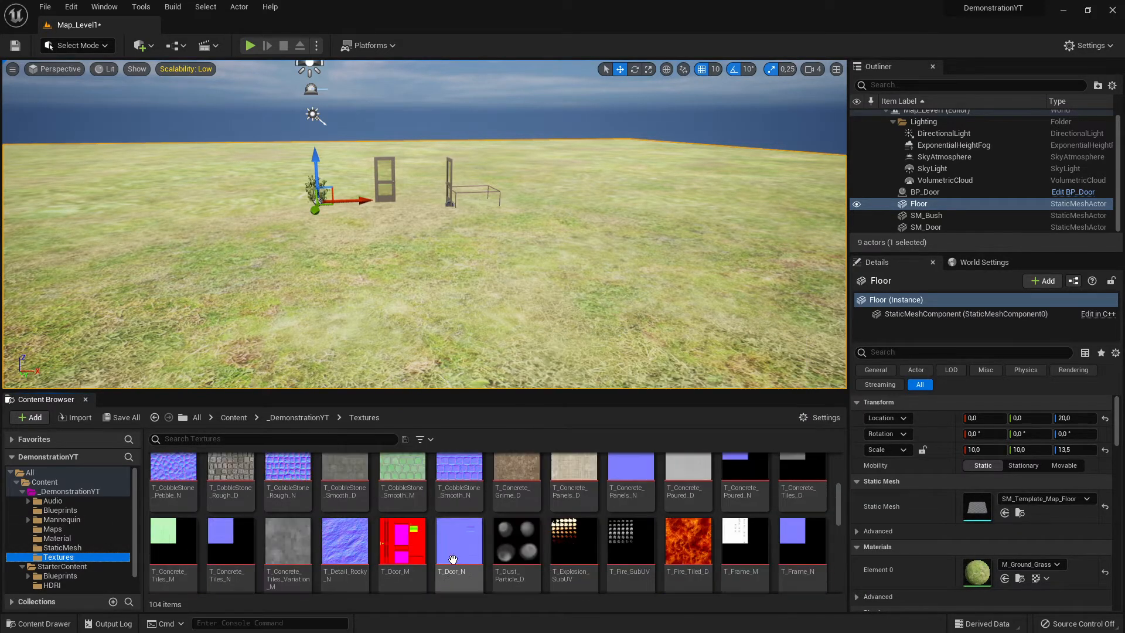
scroll(461, 560, "down", 2)
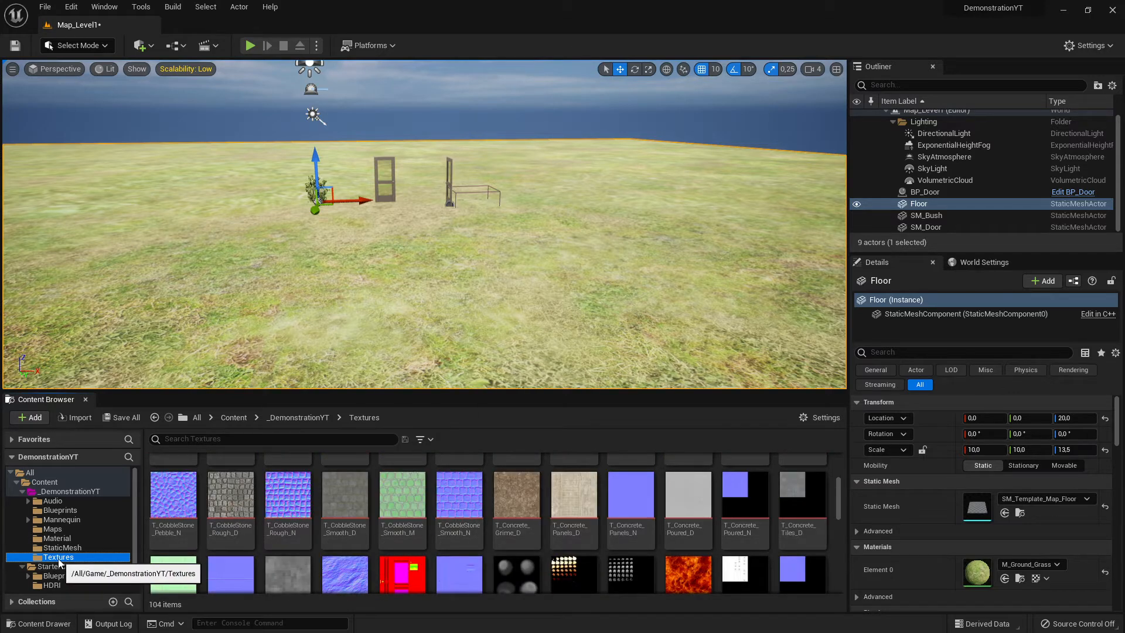
- Filter the Textures folder by "M_", select the M_Lamp_M_Mat material and clear the filter
left_click(219, 441)
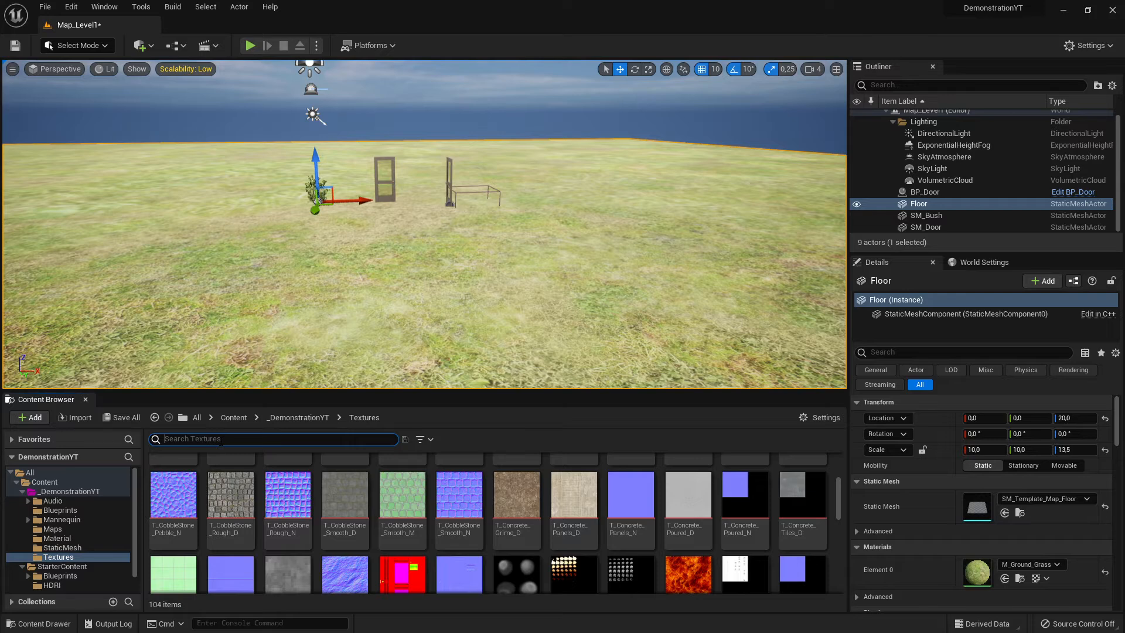
type("M_")
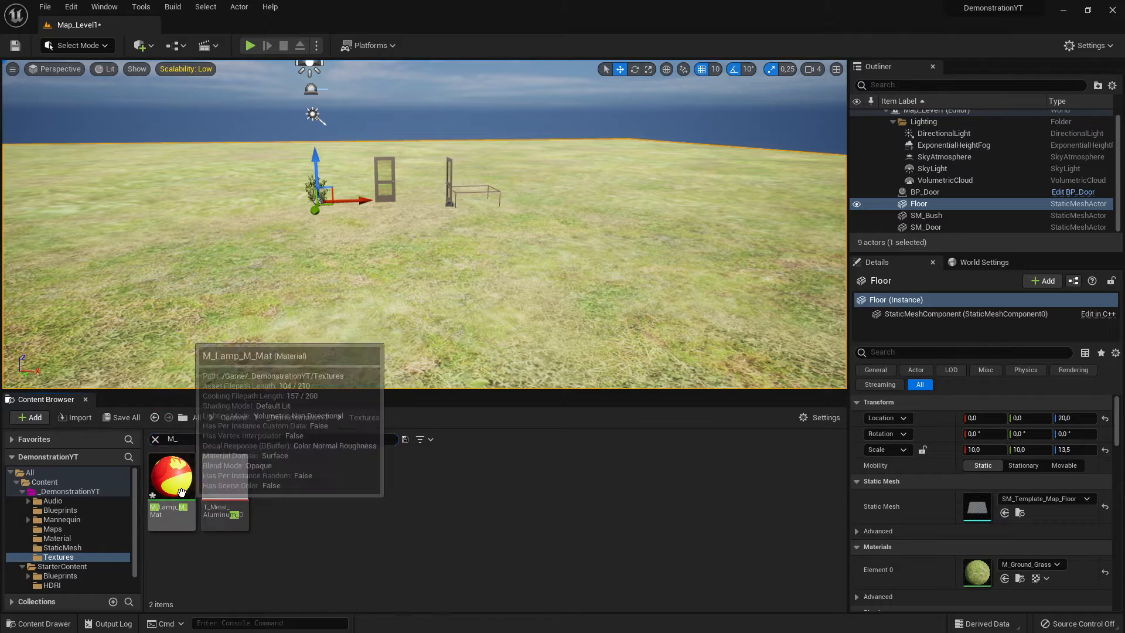
left_click(181, 492)
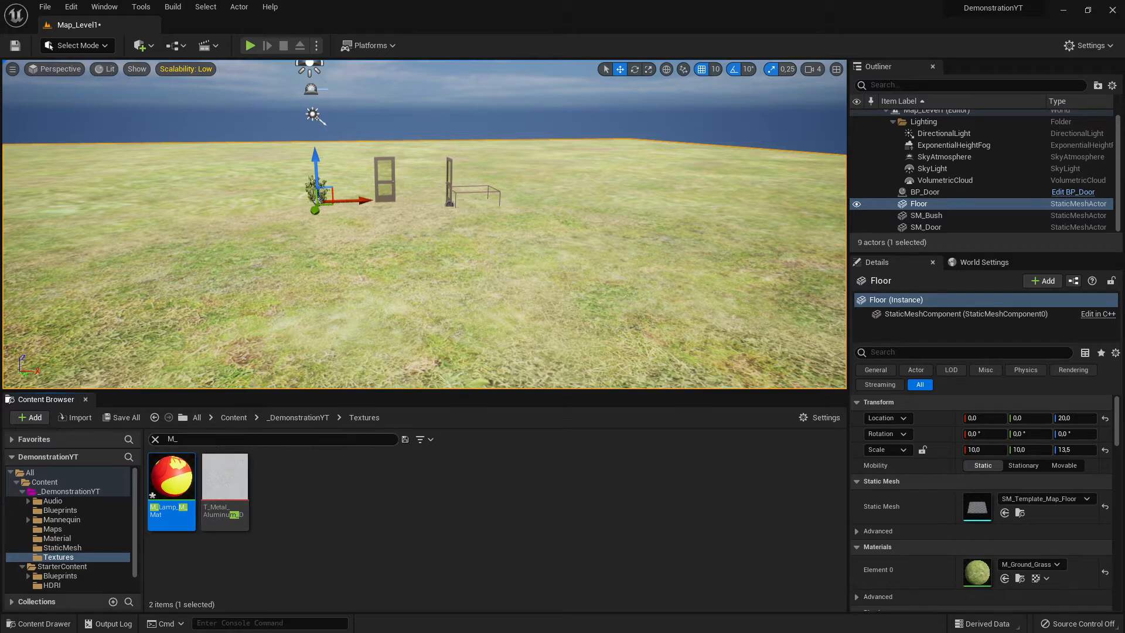
left_click(218, 440)
key("BackSpace")
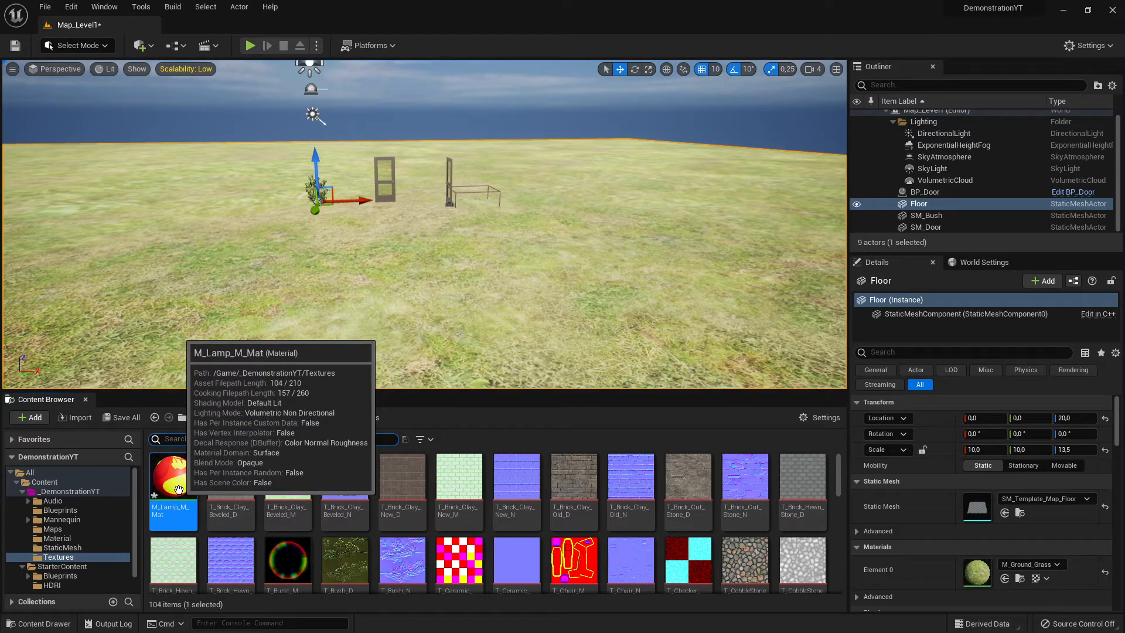
- Open M_Lamp_M_Mat as a docked editor, move its Texture Sample node farther from the result node, and cancel the pending autosave
double_click(179, 490)
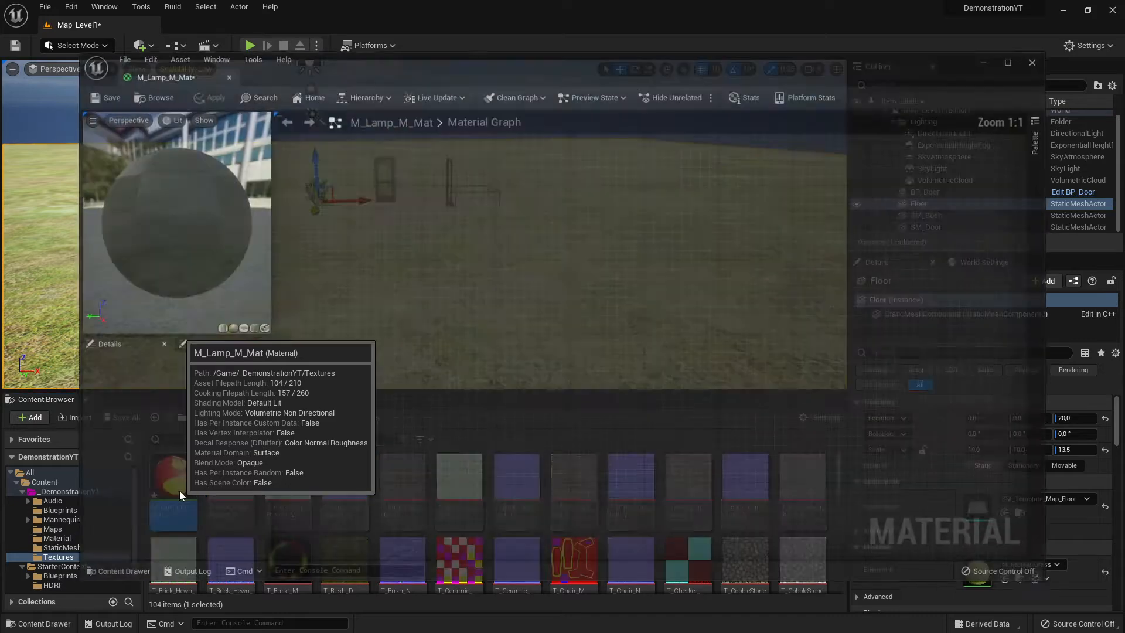
left_click_drag(157, 74, 215, 27)
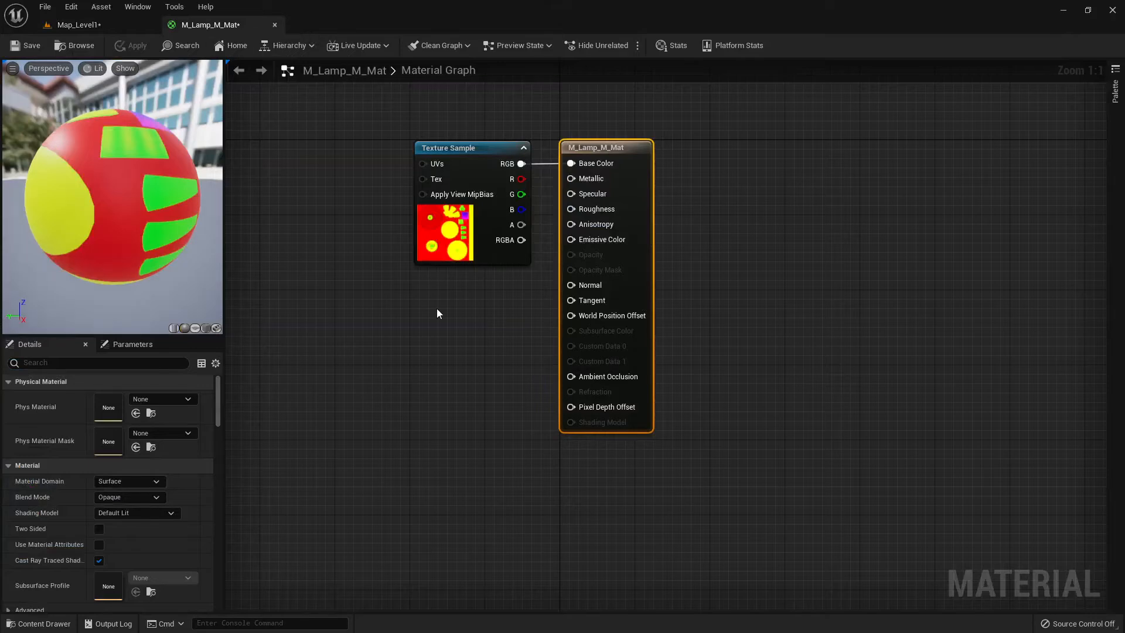
right_click_drag(470, 326, 643, 446)
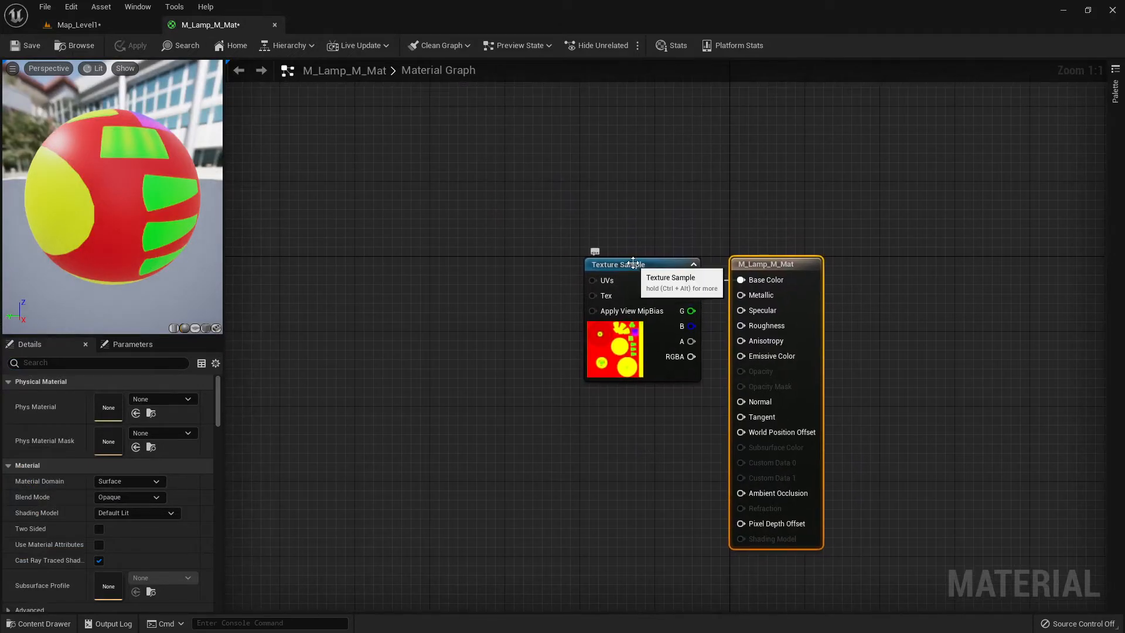
left_click_drag(637, 266, 473, 265)
right_click_drag(629, 383, 546, 395)
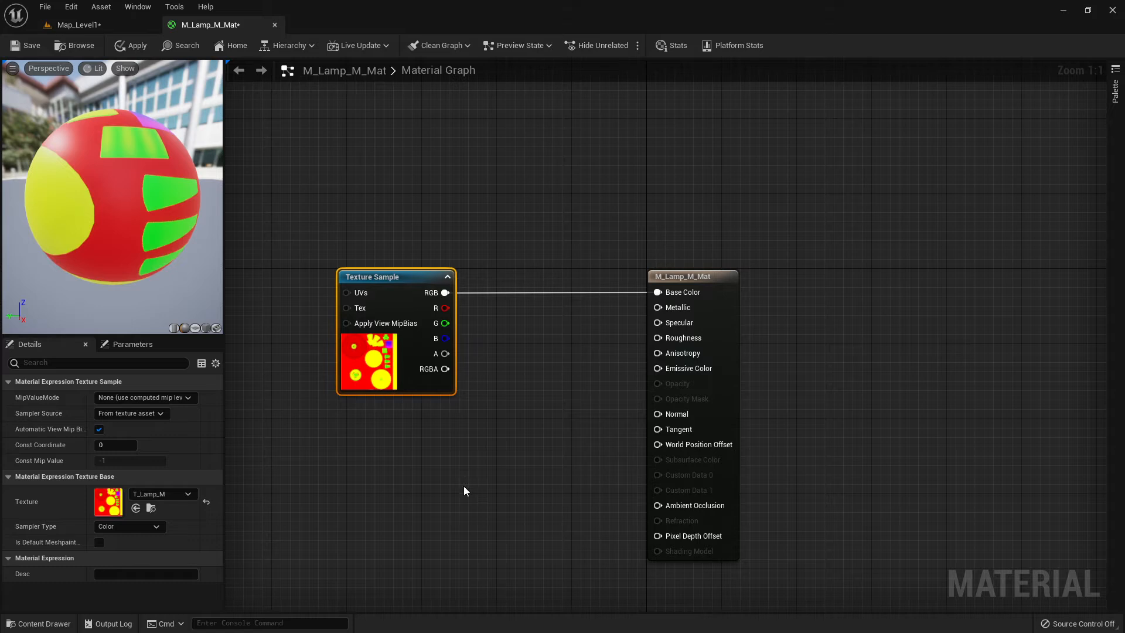
right_click_drag(465, 484, 623, 428)
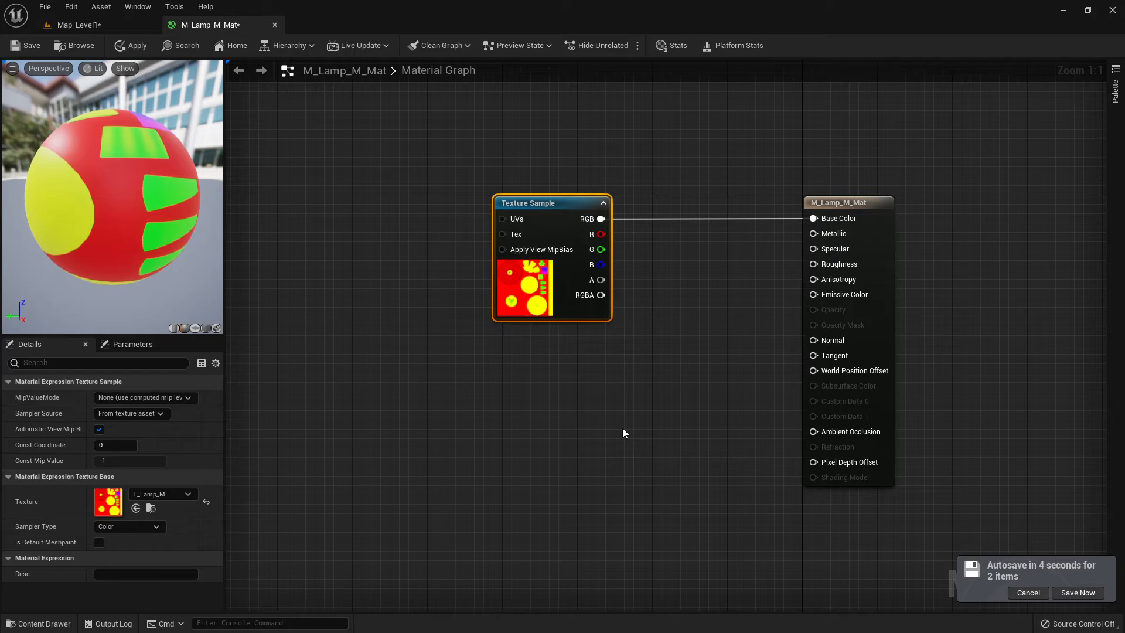
left_click(1028, 594)
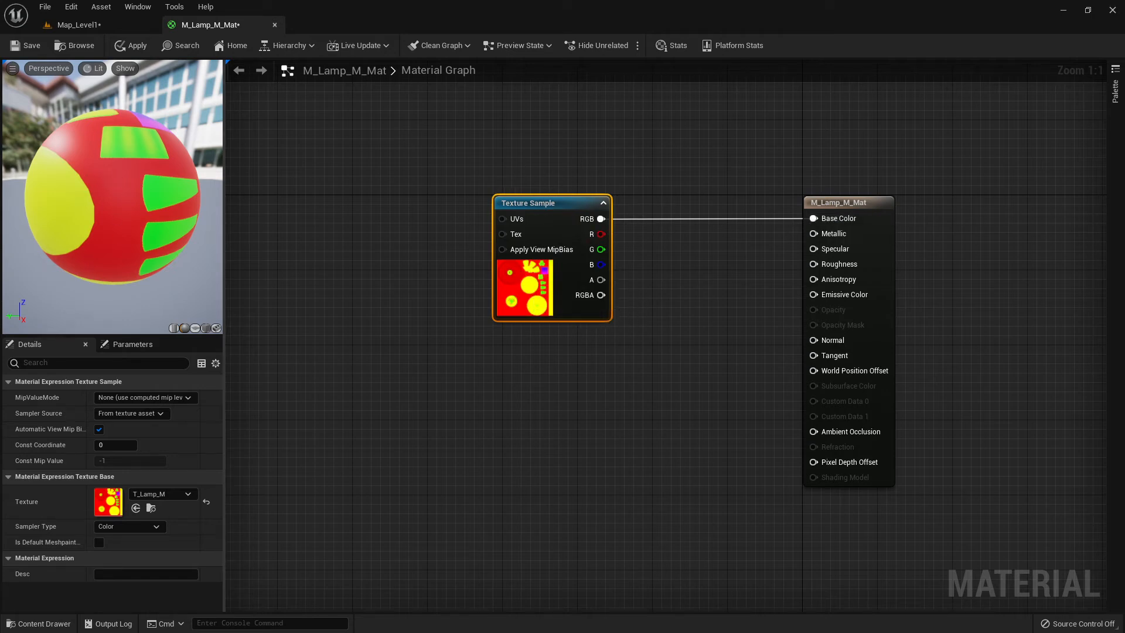
- Rotate the preview sphere to inspect M_Lamp_M_Mat, save the material and close its editor
mouse_move(148, 157)
left_mouse_down()
mouse_move(193, 154)
mouse_move(140, 167)
mouse_move(170, 164)
mouse_move(149, 157)
mouse_move(175, 146)
mouse_move(163, 159)
left_mouse_up()
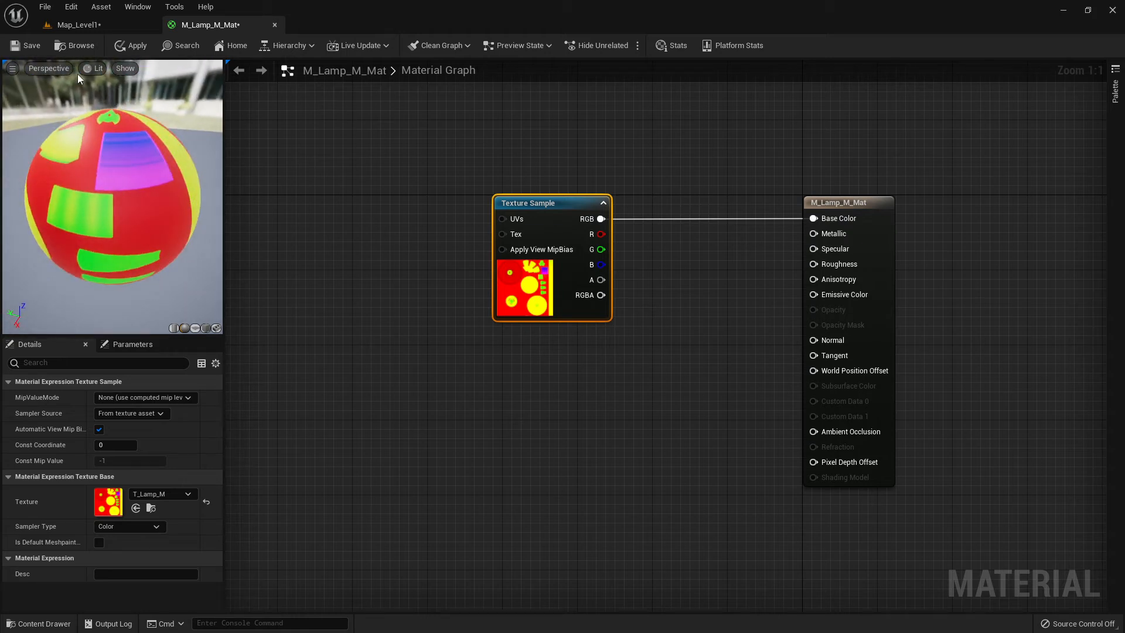
left_click(27, 46)
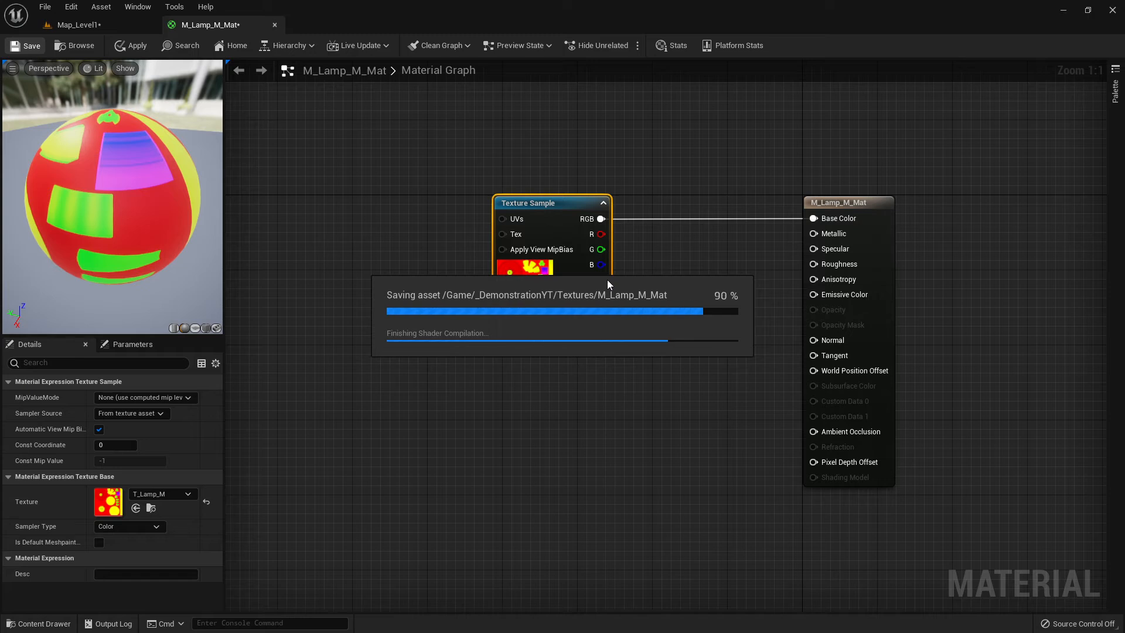
left_click(275, 25)
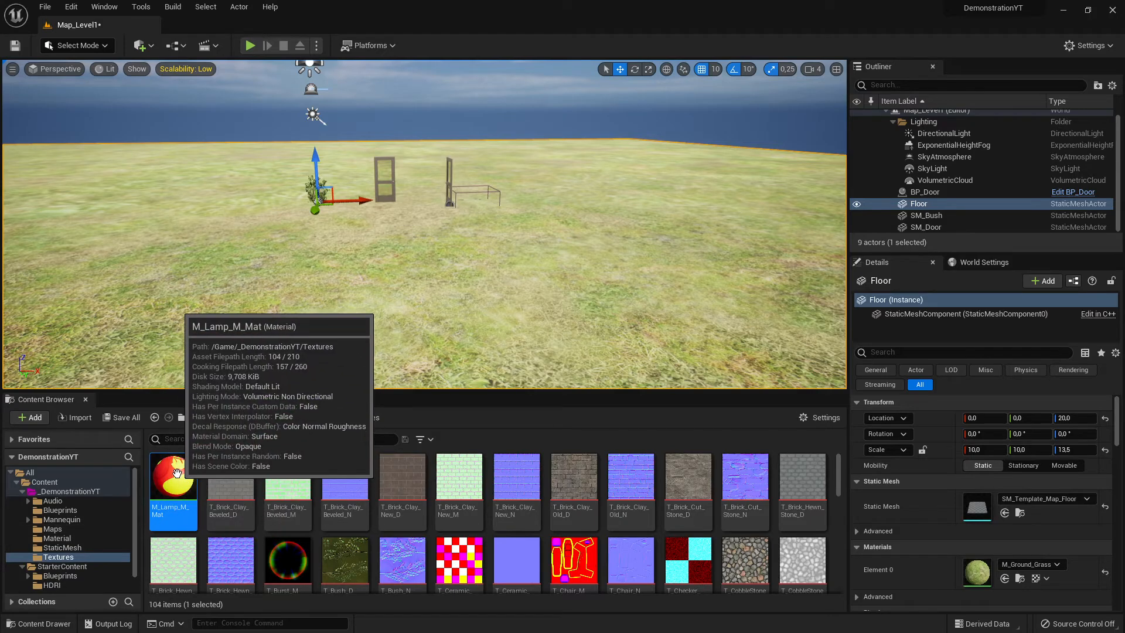
- Move M_Lamp_M_Mat from the Textures folder into the Material folder, and go to the root Content folder
left_click_drag(177, 491, 75, 538)
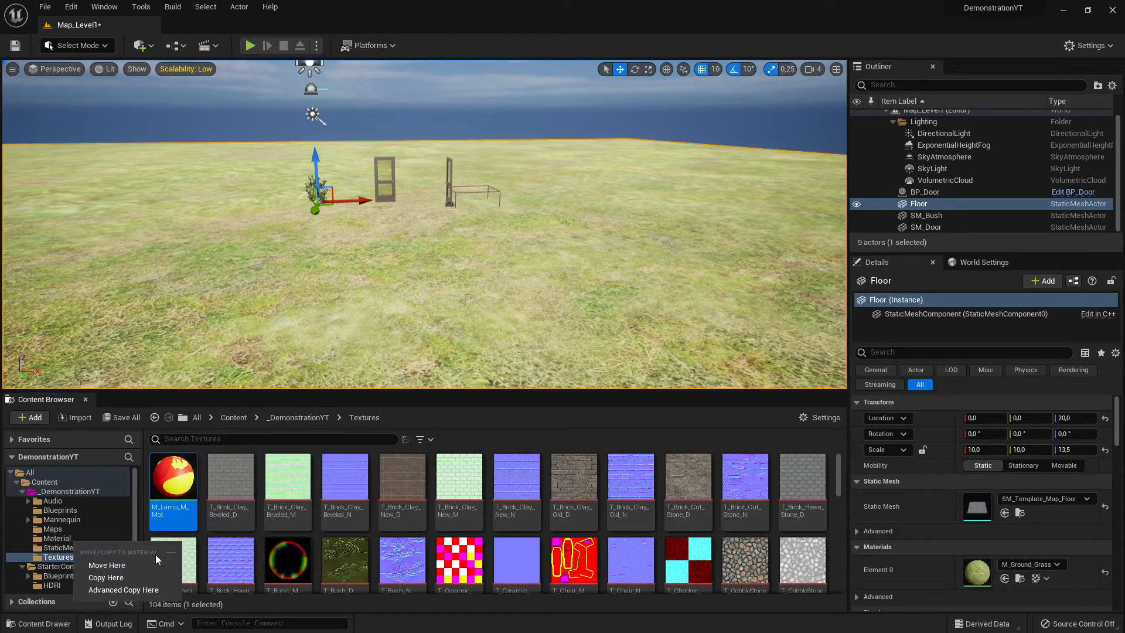
left_click(135, 565)
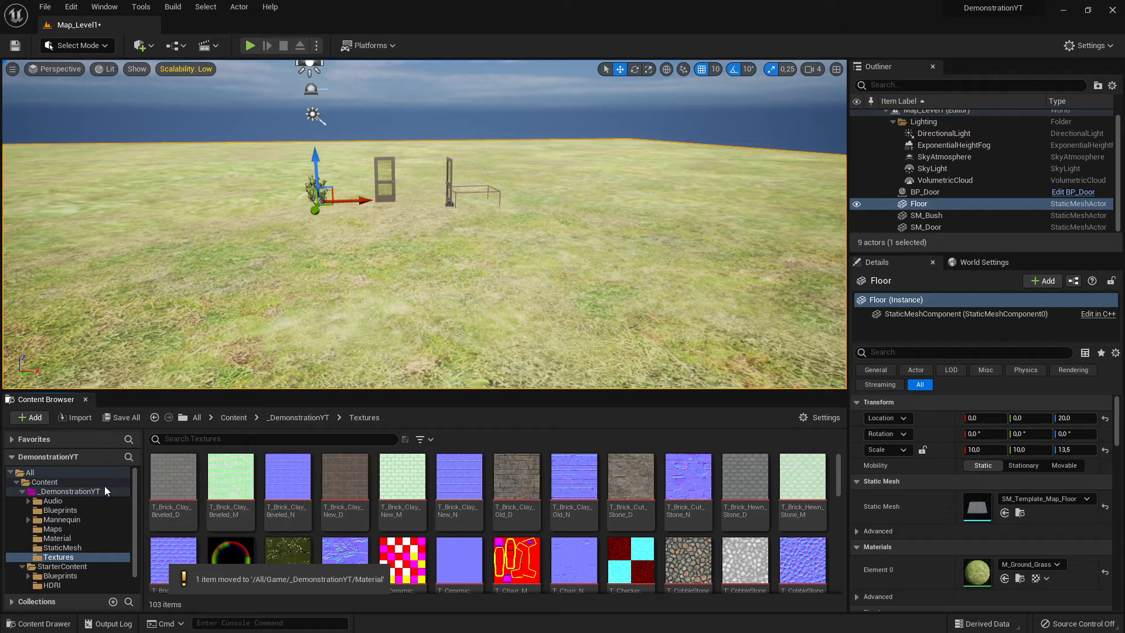
left_click(44, 482)
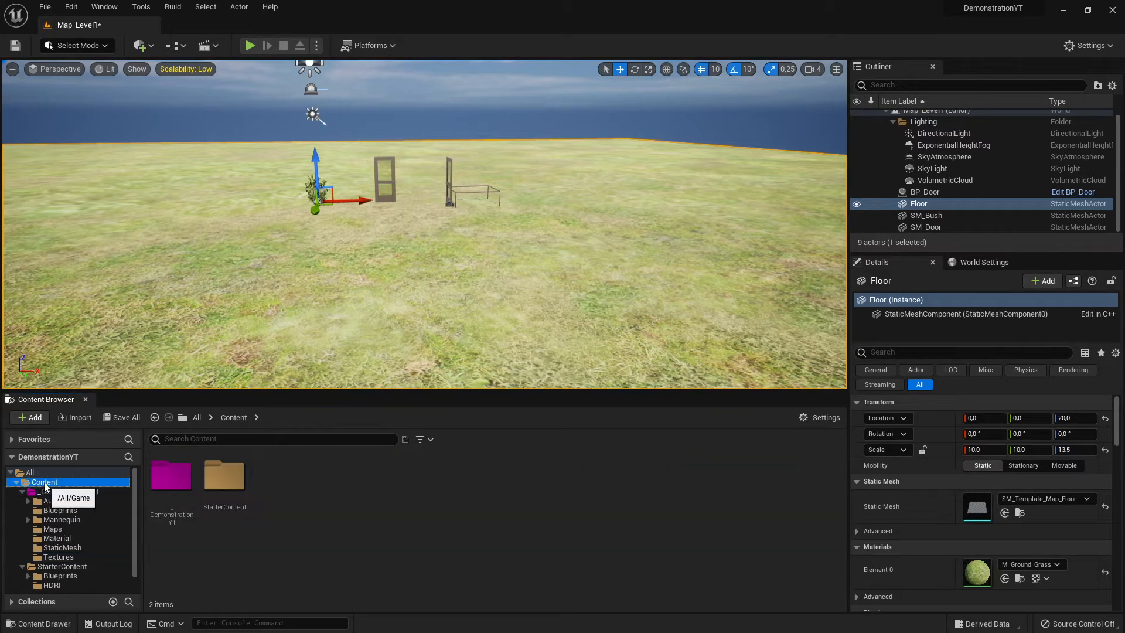
right_click(44, 482)
left_click(94, 373)
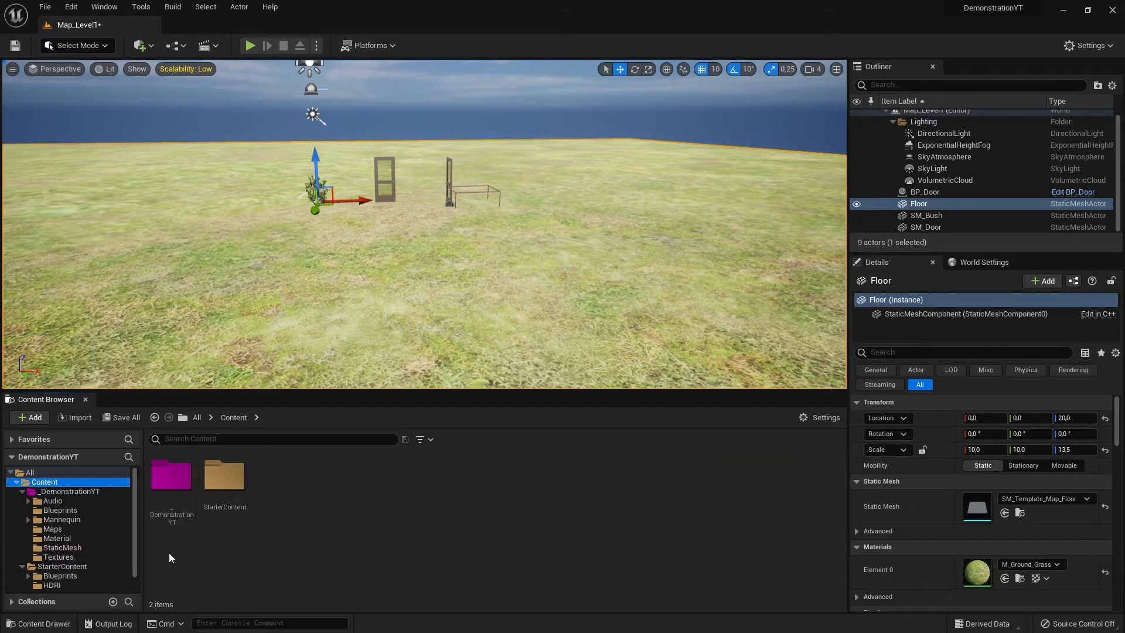
- Find M_Lamp_M_Mat in the Material folder, apply it to the floor in the level, and view the textured floor
left_click(72, 539)
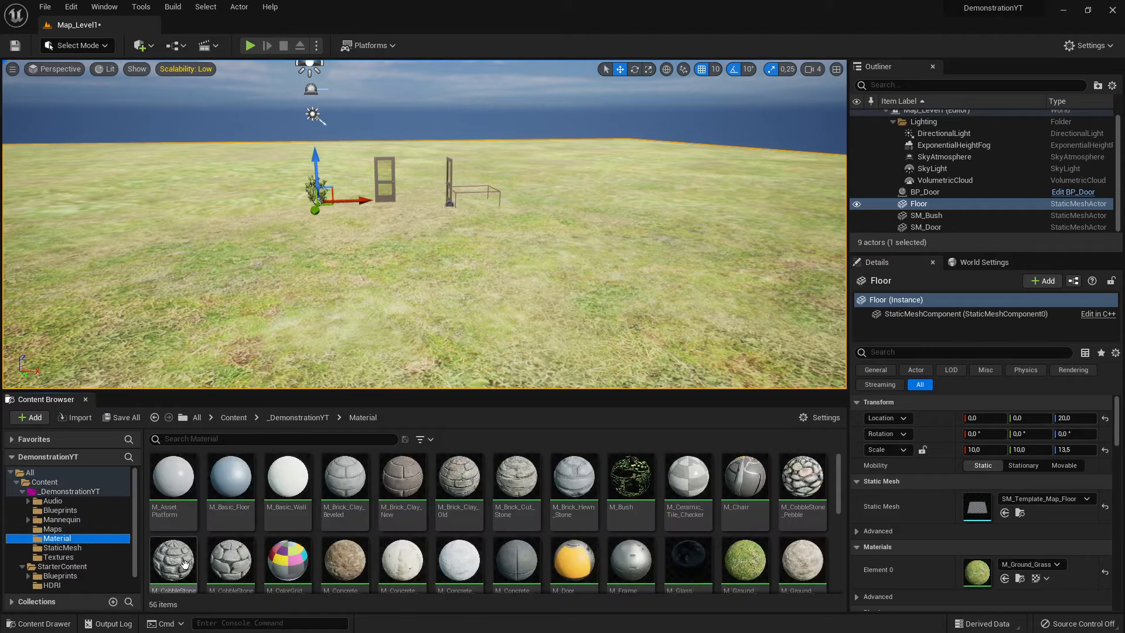
scroll(504, 511, "down", 1)
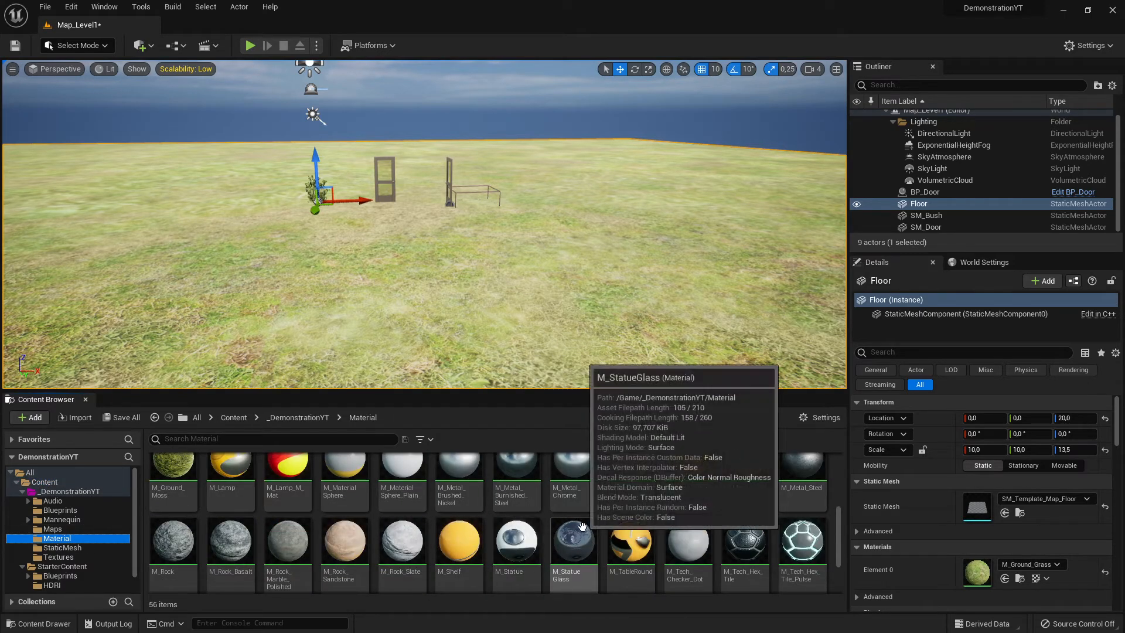
scroll(305, 513, "down", 2)
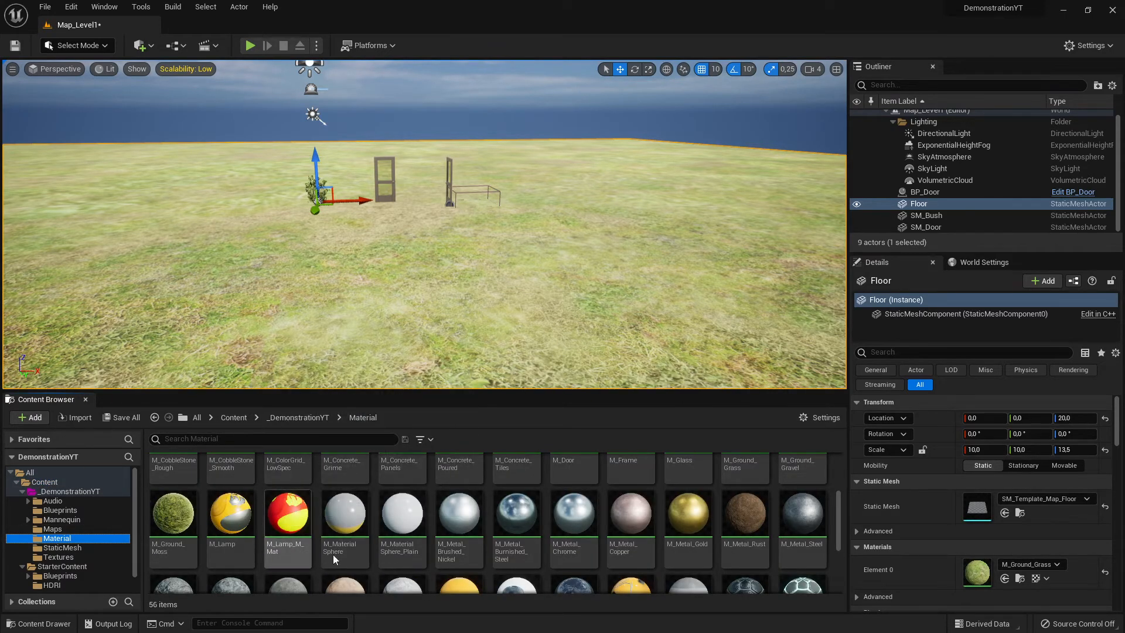
mouse_move(305, 548)
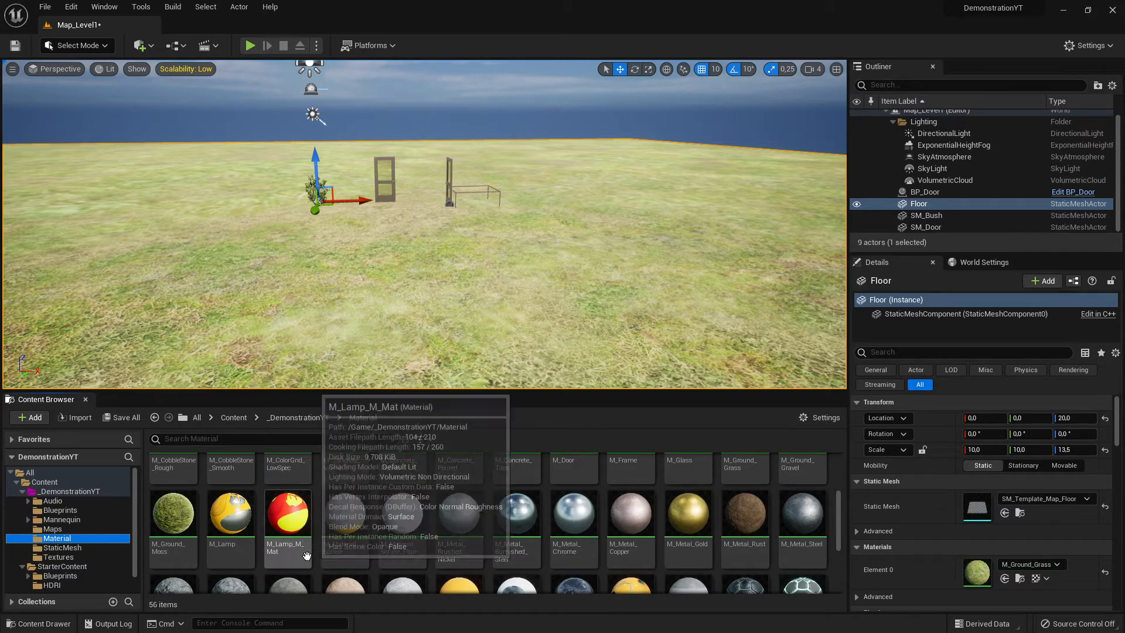
mouse_move(358, 523)
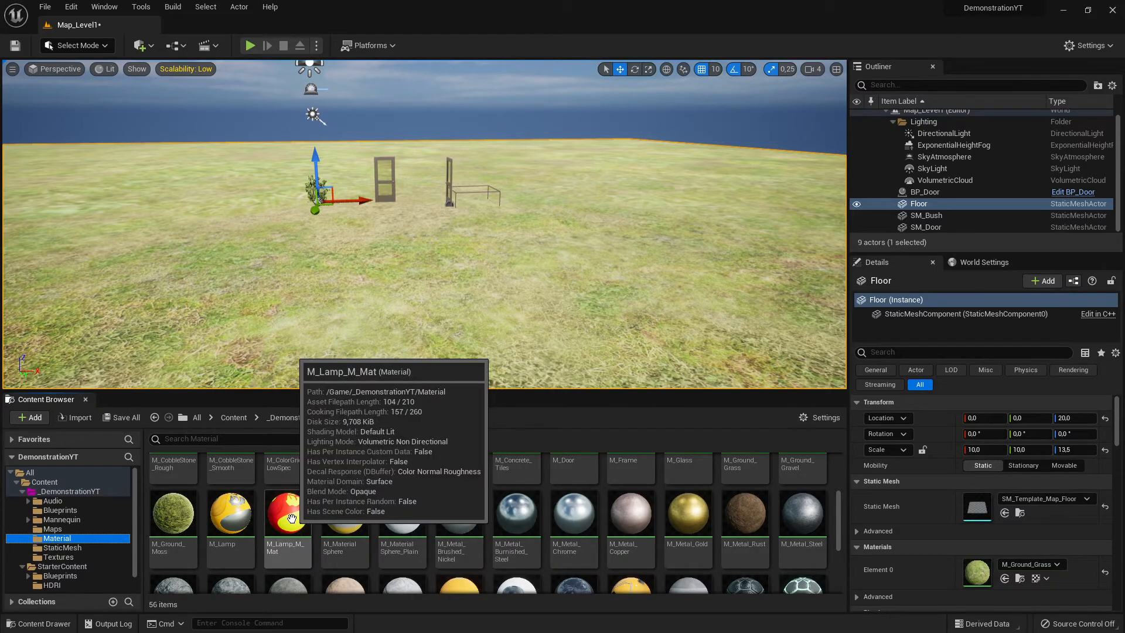
left_click_drag(287, 515, 540, 282)
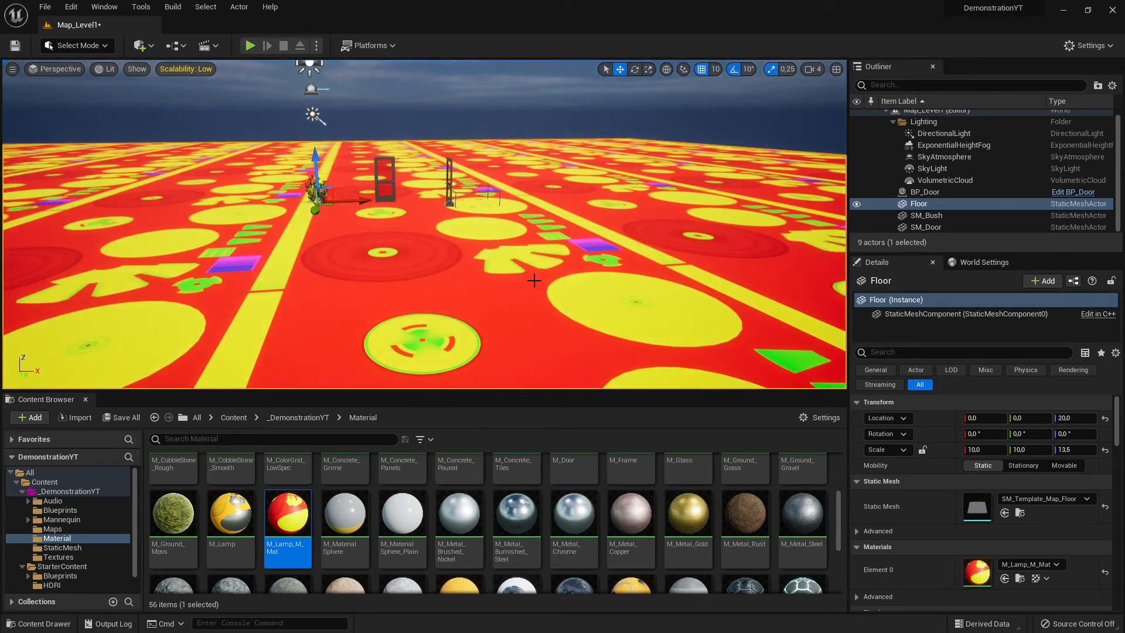
right_click_drag(508, 259, 364, 225)
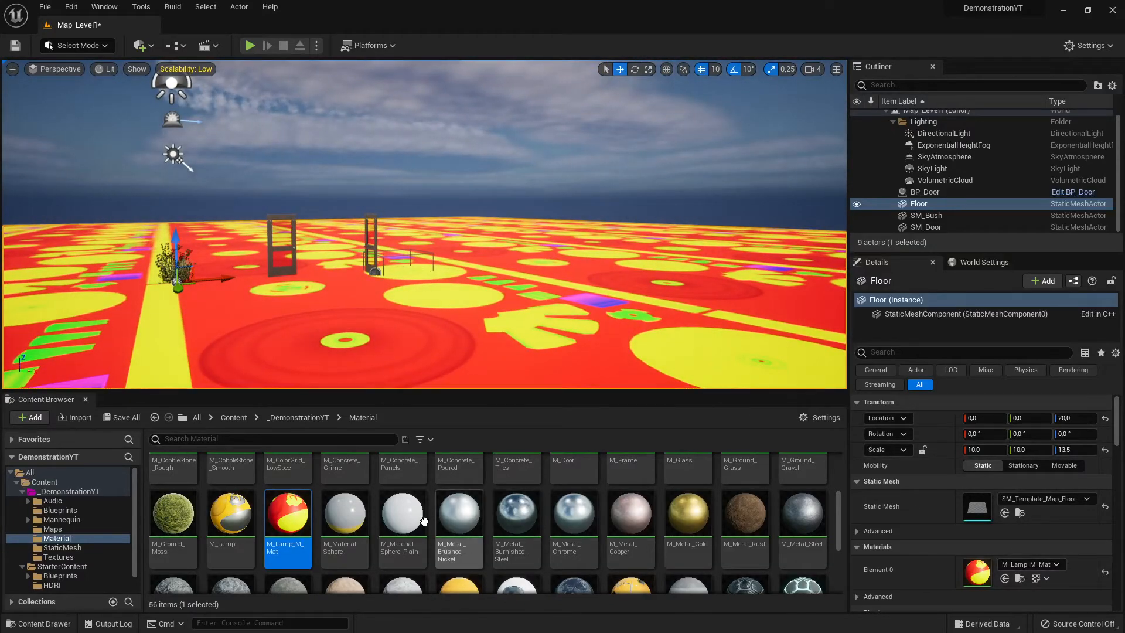
- Try M_MaterialSphere_Plain in the floor's Element 0 slot, return the slot to M_Lamp_M_Mat, and look around the level
left_click(402, 516)
left_click(1005, 579)
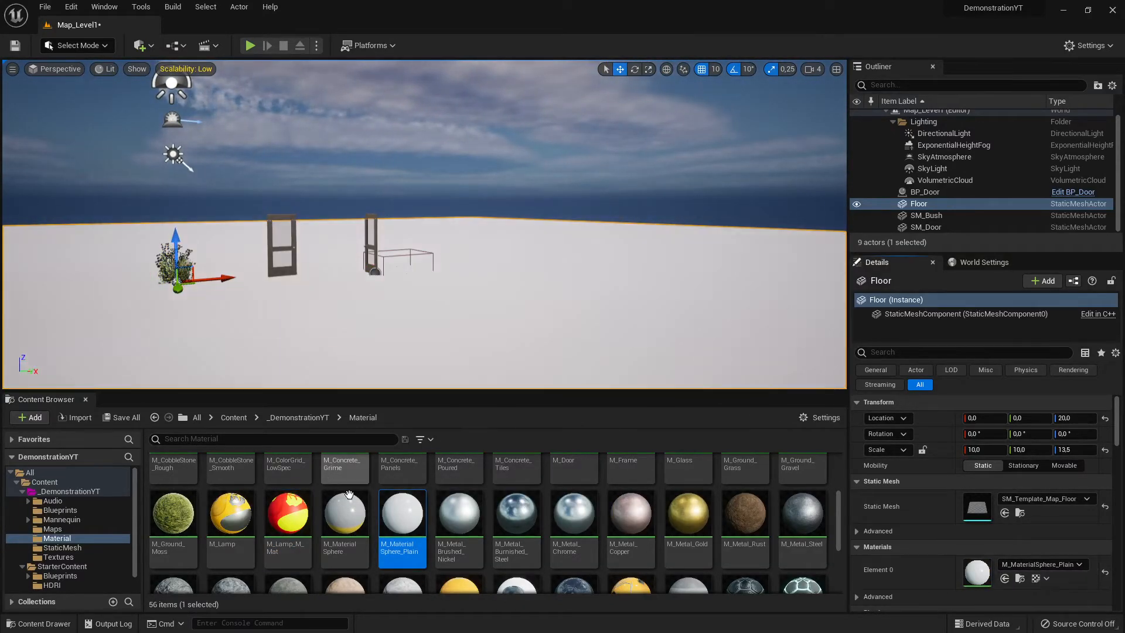
left_click(287, 516)
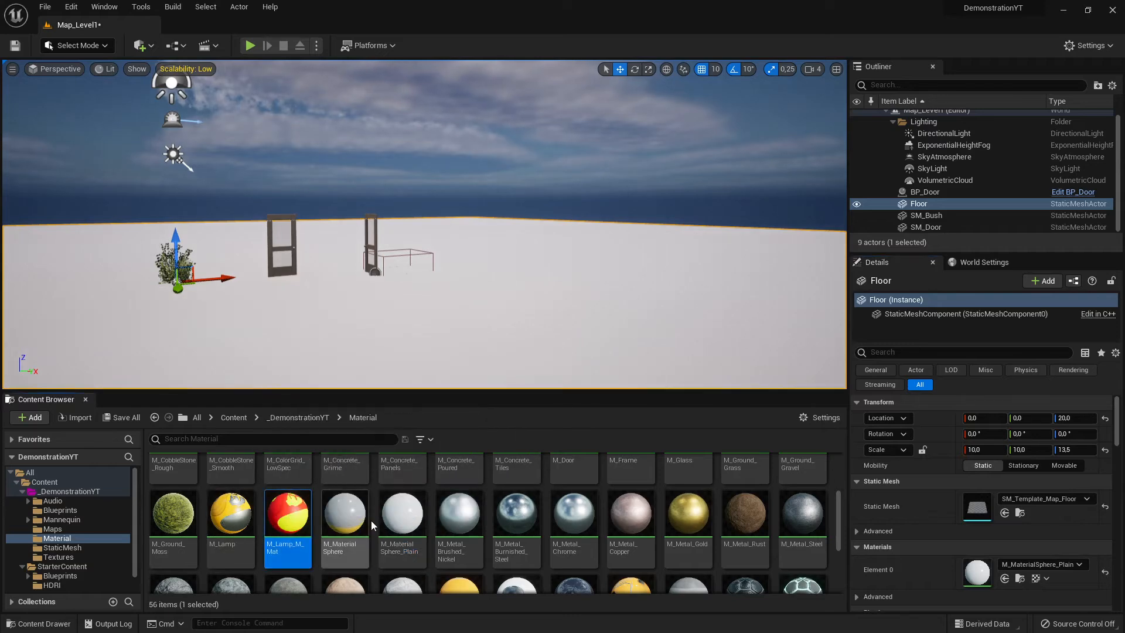
left_click(1005, 579)
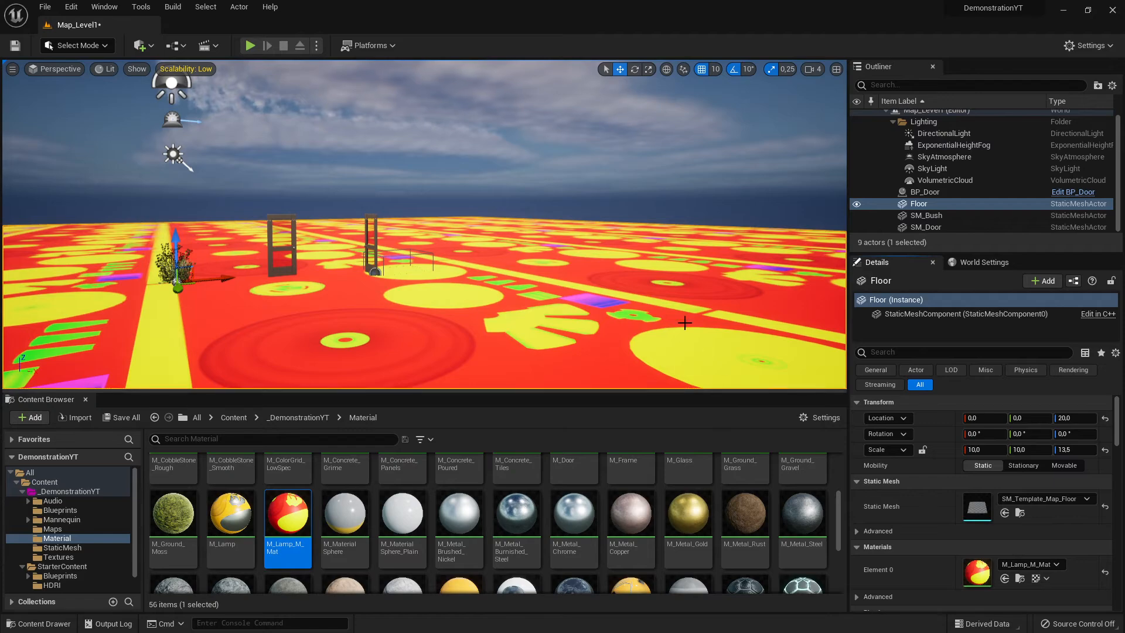
right_click_drag(685, 323, 621, 317)
right_click_drag(484, 273, 580, 266)
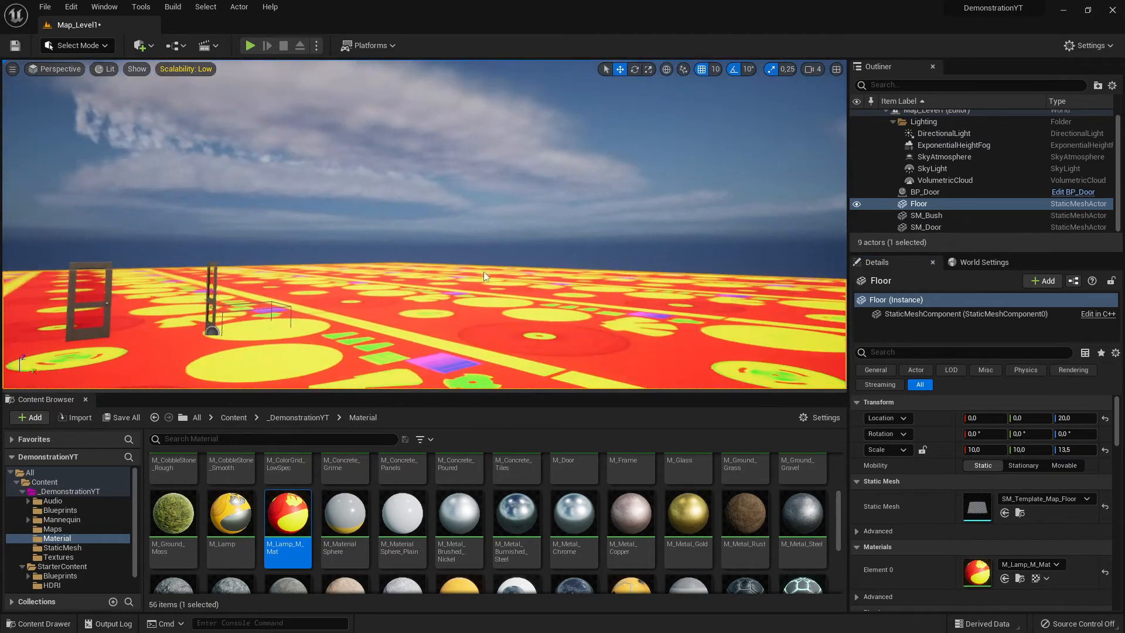
right_click_drag(396, 328, 275, 293)
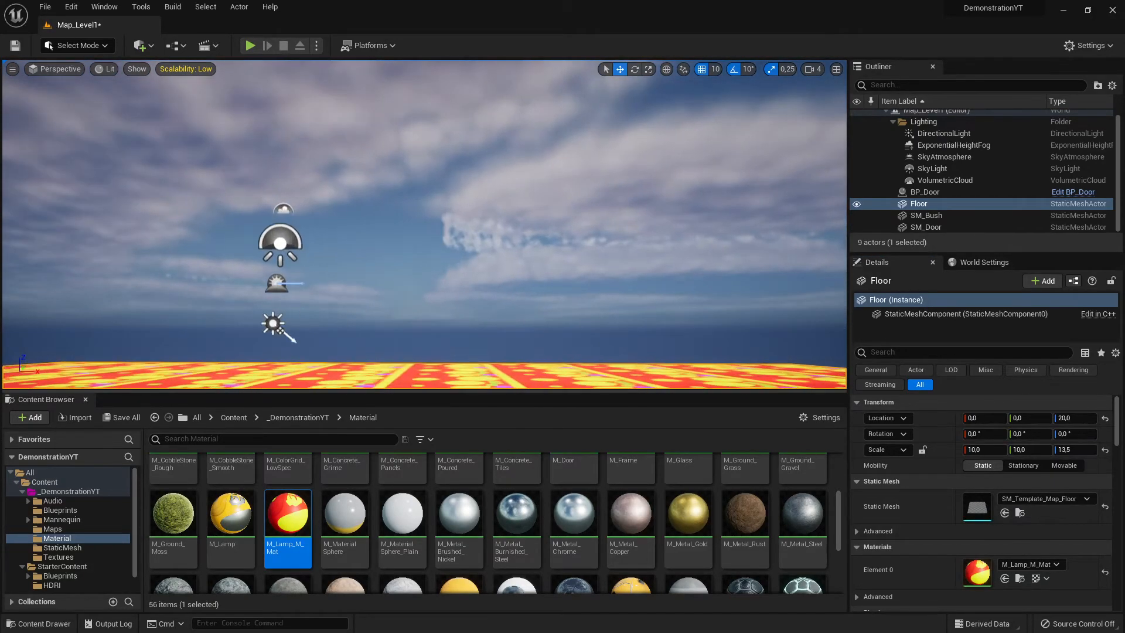
- View the patterned floor from farther back and compare the contents of the Textures, StaticMesh and Material folders
mouse_move(454, 260)
right_mouse_down()
mouse_move(527, 328)
mouse_move(454, 260)
right_mouse_up()
key("s")
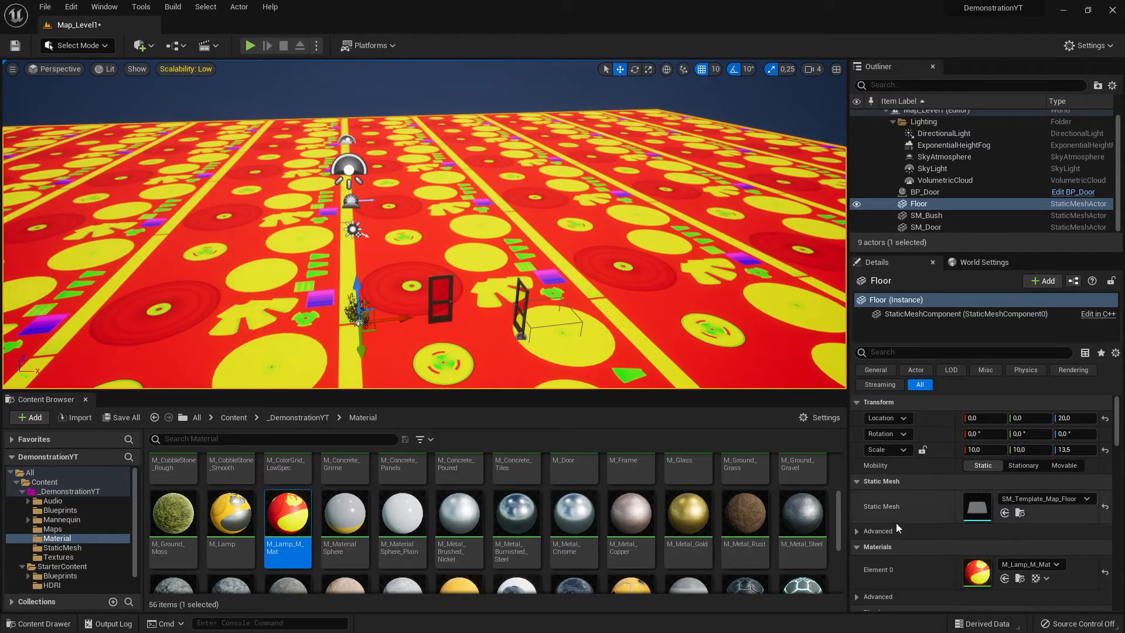
left_click(58, 557)
scroll(296, 526, "up", 2)
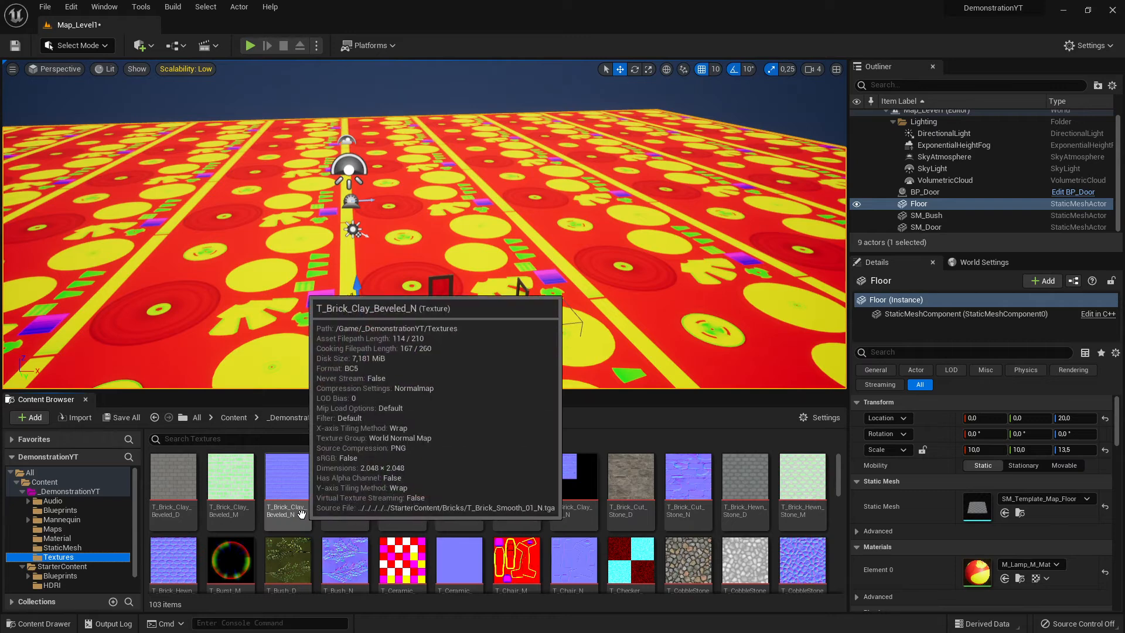
left_click(67, 548)
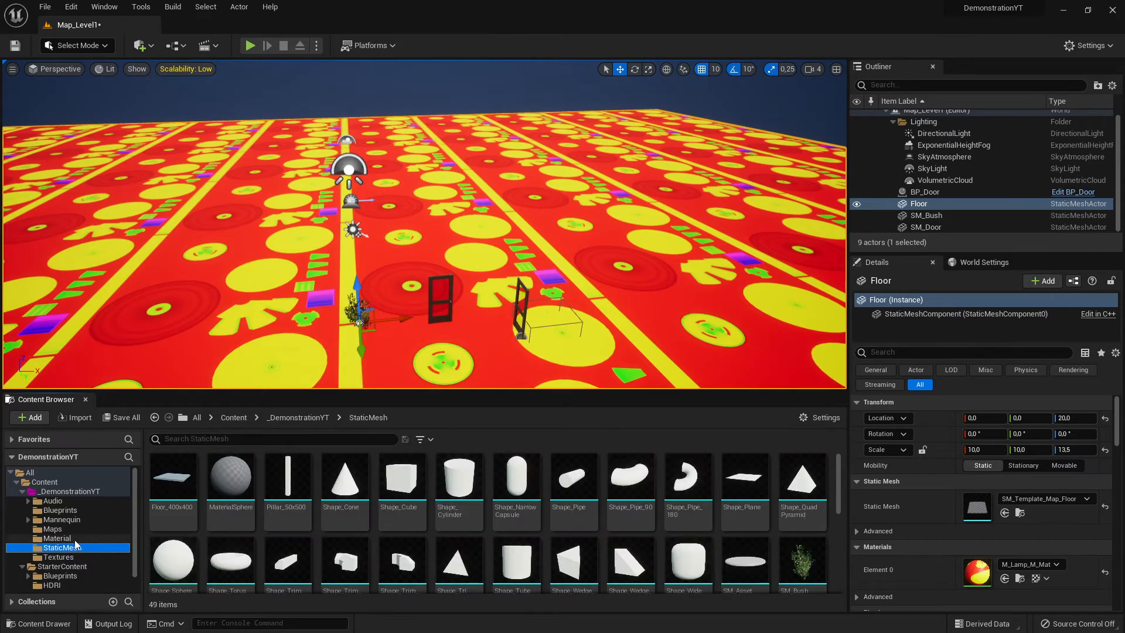
left_click(75, 539)
left_click(80, 557)
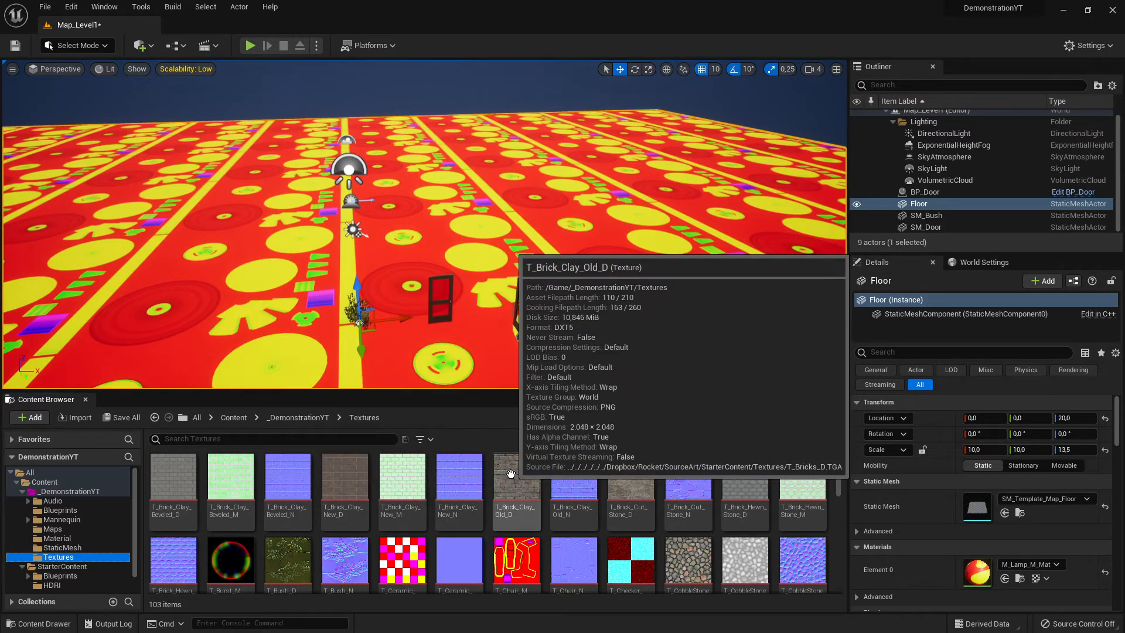
- Browse the Textures folder and examine the brick, chair and ceramic tile textures
scroll(536, 494, "down", 2)
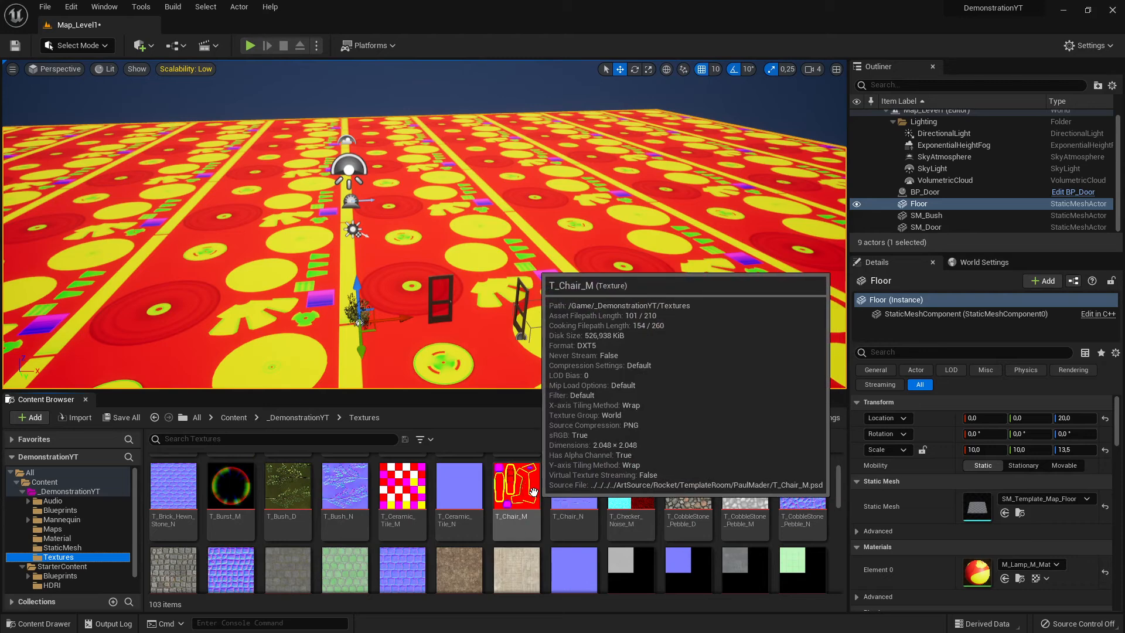
scroll(463, 514, "up", 2)
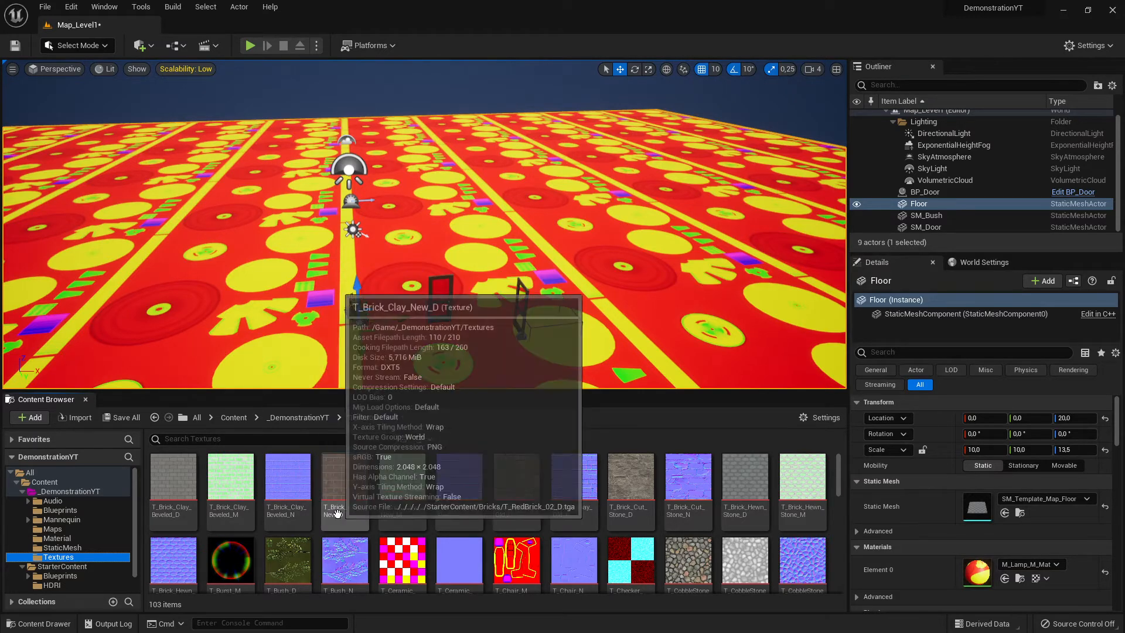
scroll(338, 516, "down", 1)
scroll(338, 516, "up", 1)
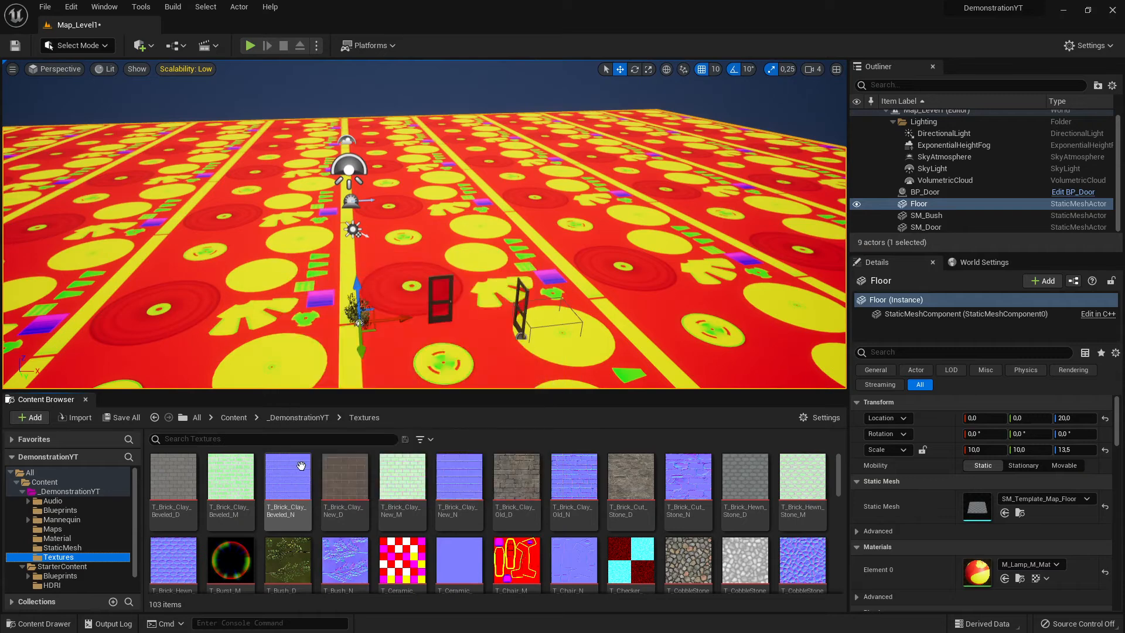
scroll(463, 515, "down", 1)
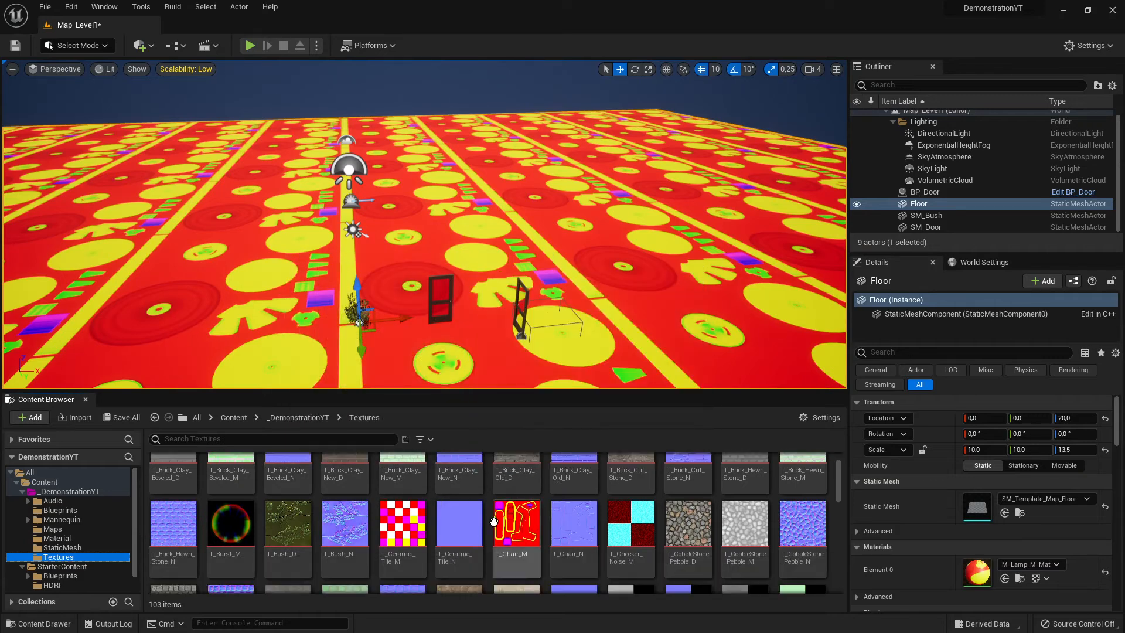
scroll(466, 521, "down", 1)
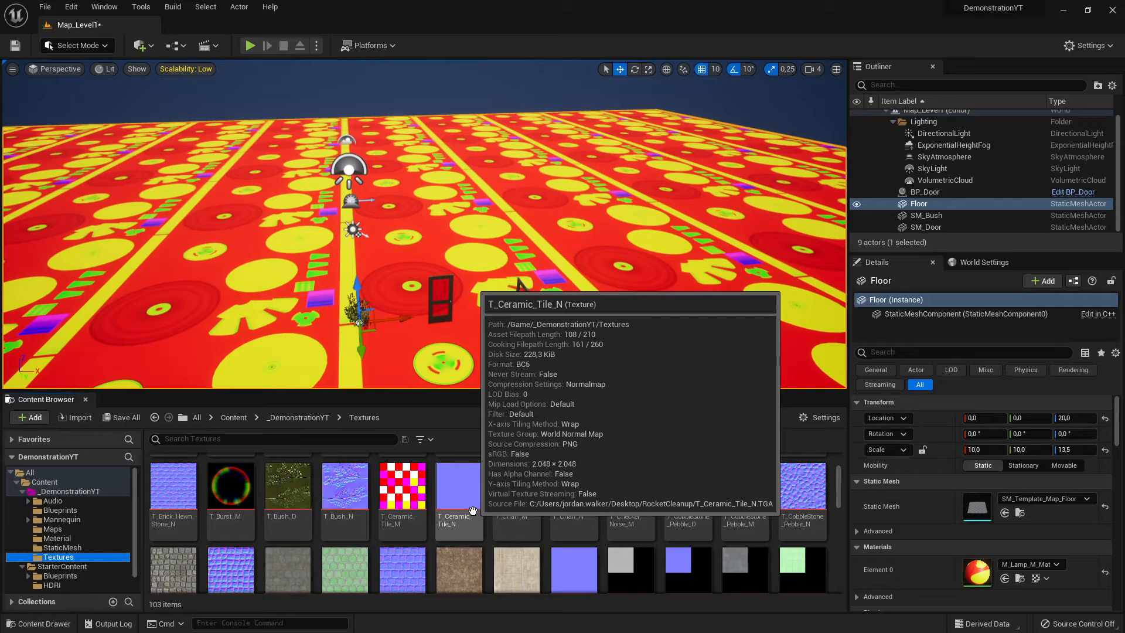
scroll(484, 500, "up", 2)
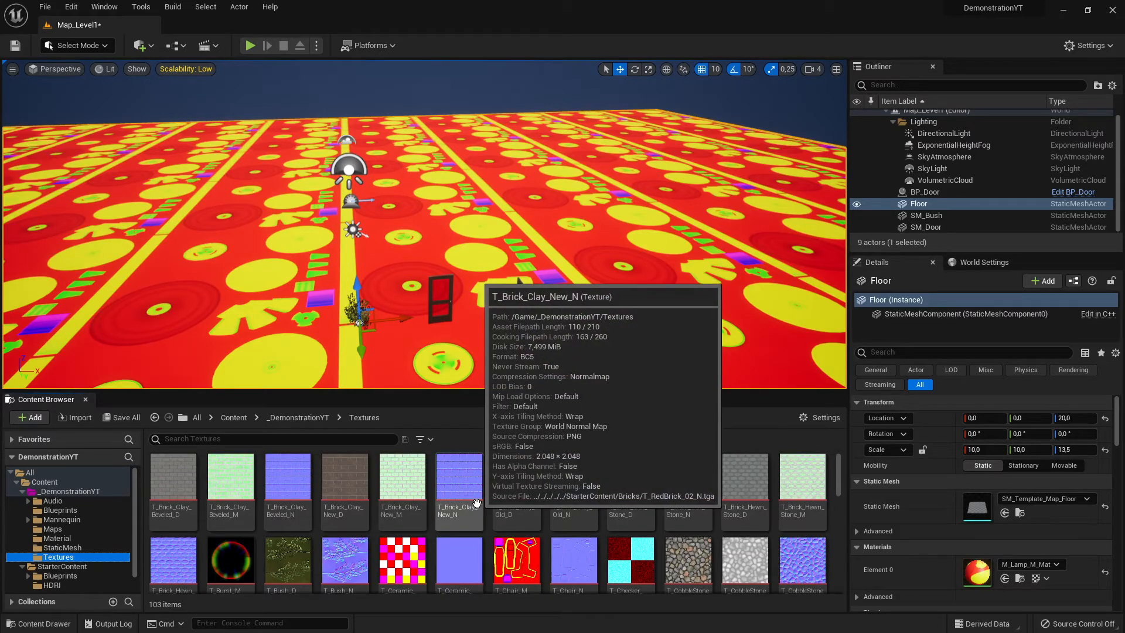
- Open the T_Brick_Clay_Beveled_N texture to inspect it, close its editor, and look through the Textures folder
double_click(288, 493)
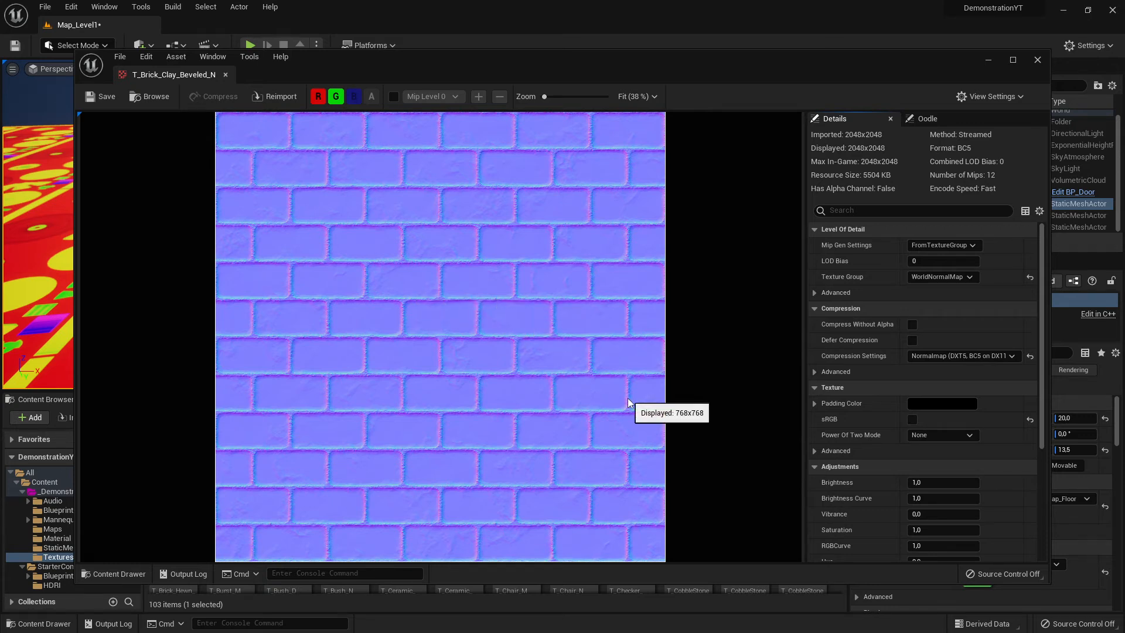
left_click(226, 73)
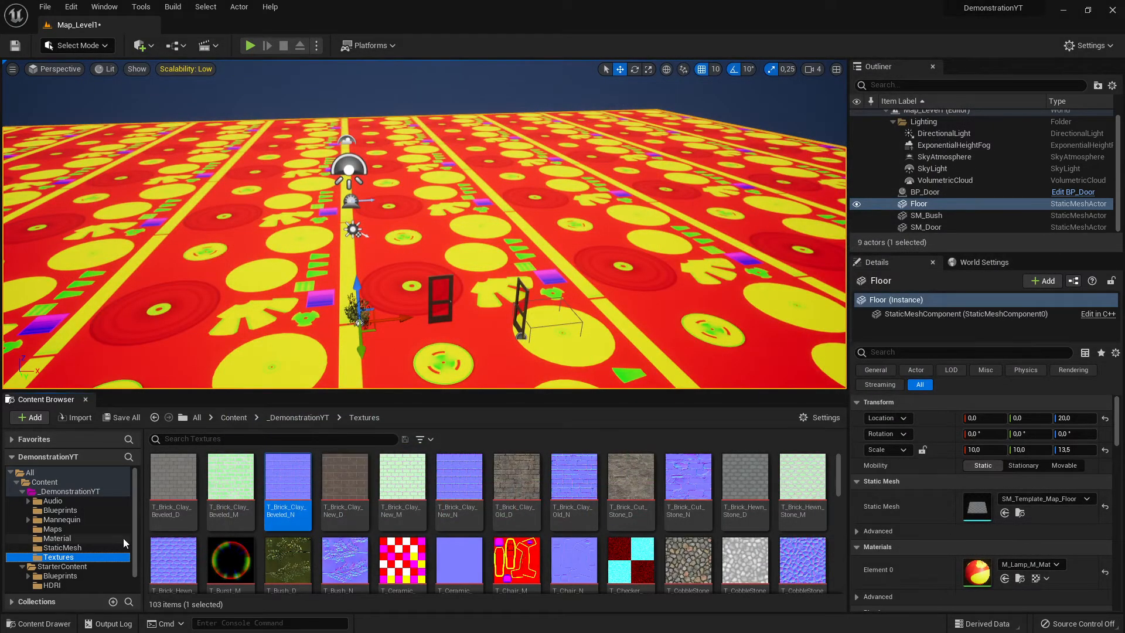
scroll(381, 531, "down", 3)
scroll(351, 521, "up", 3)
- Open M_Lamp_M_Mat from the Material folder and delete the Texture Sample node from its graph
left_click(57, 538)
scroll(211, 540, "down", 5)
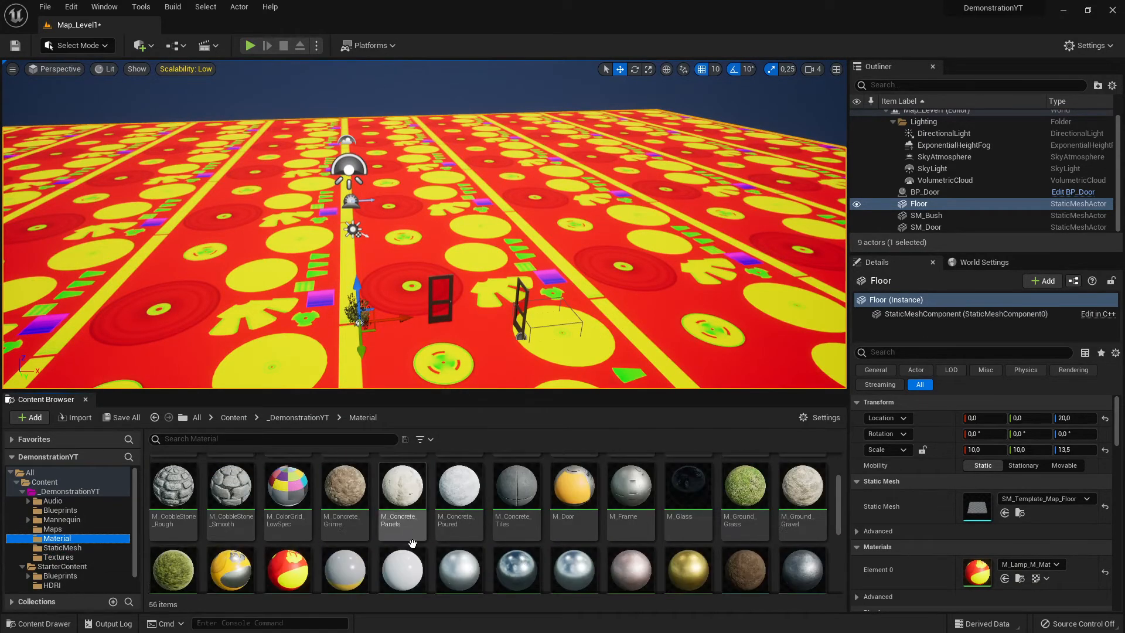
left_click(288, 489)
double_click(288, 489)
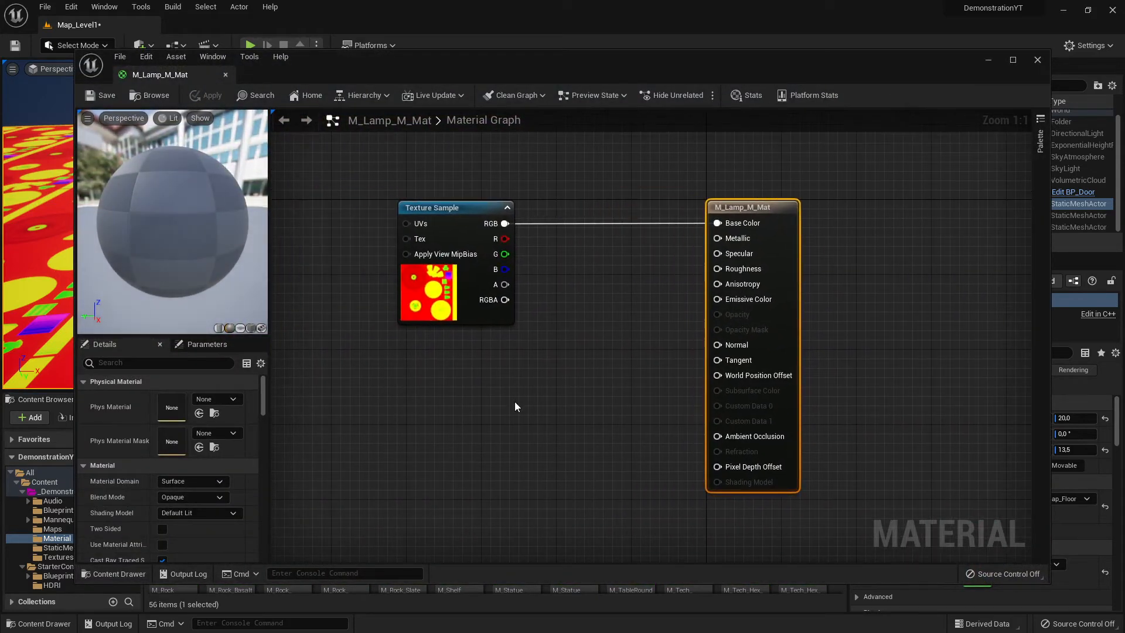
left_click(455, 220)
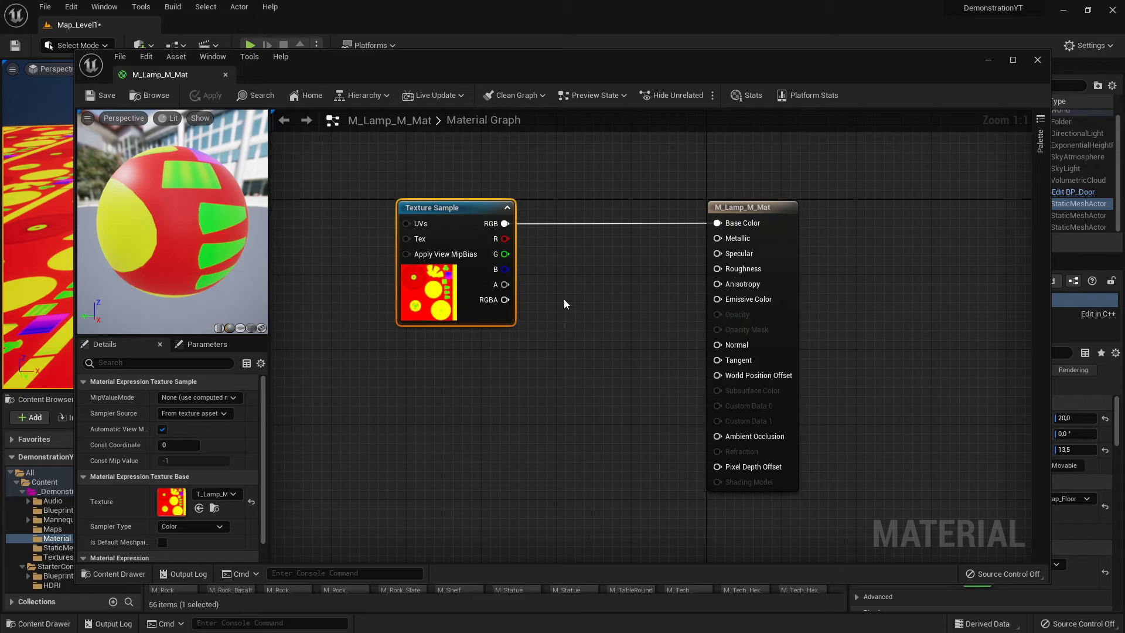
key("Delete")
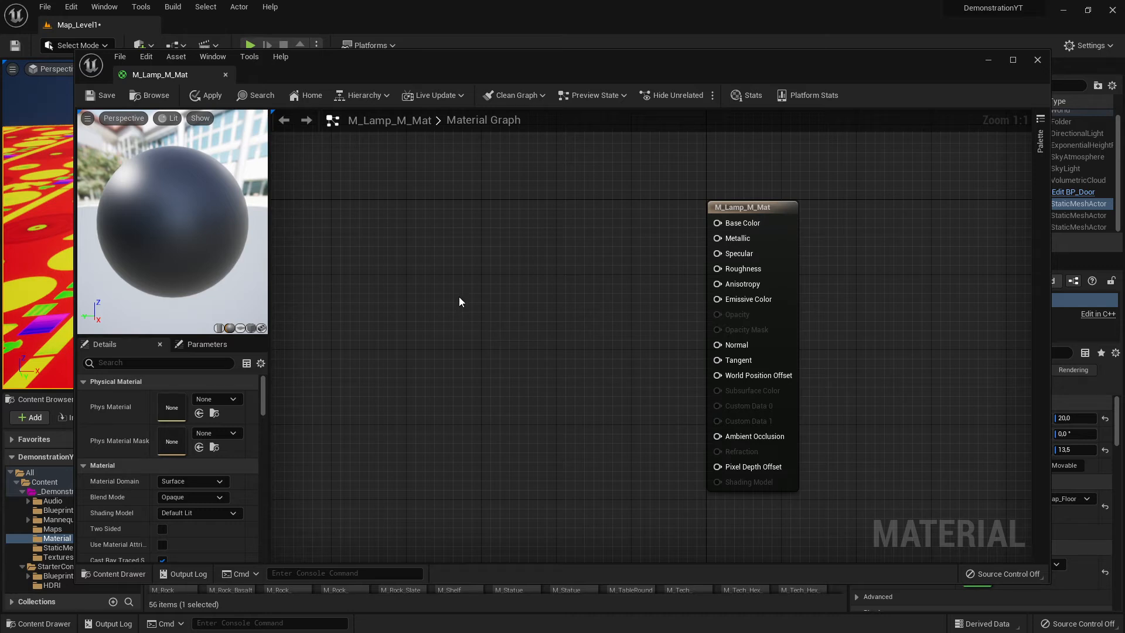
- Add an empty Texture Sample node to the material graph and dock the material editor beside the Map_Level1 tab
left_click(461, 261)
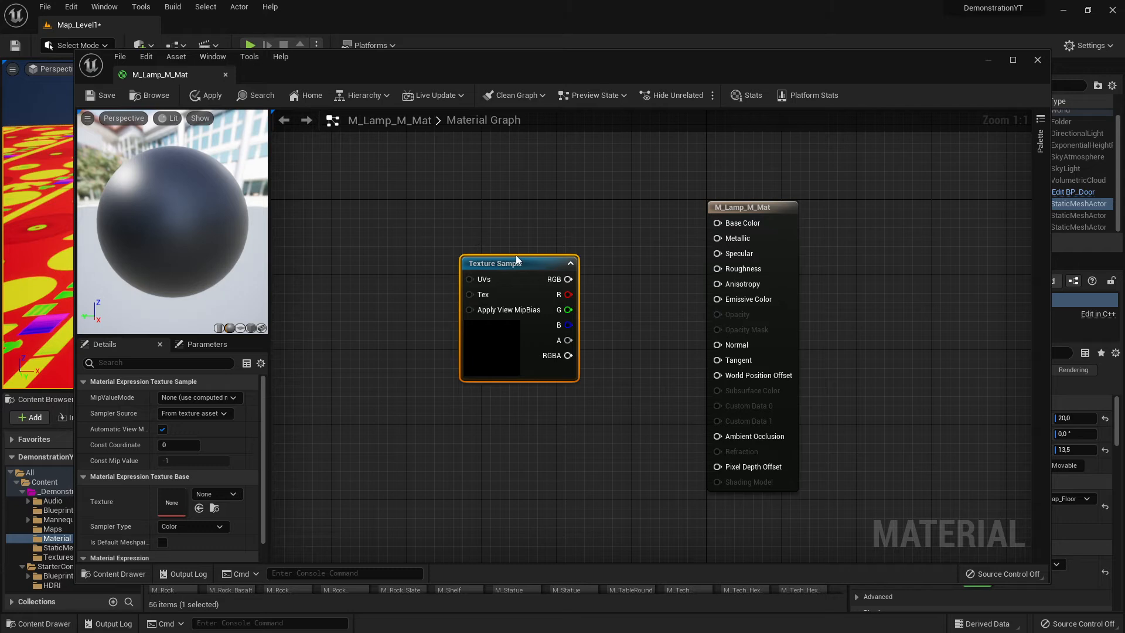
left_click_drag(510, 262, 475, 235)
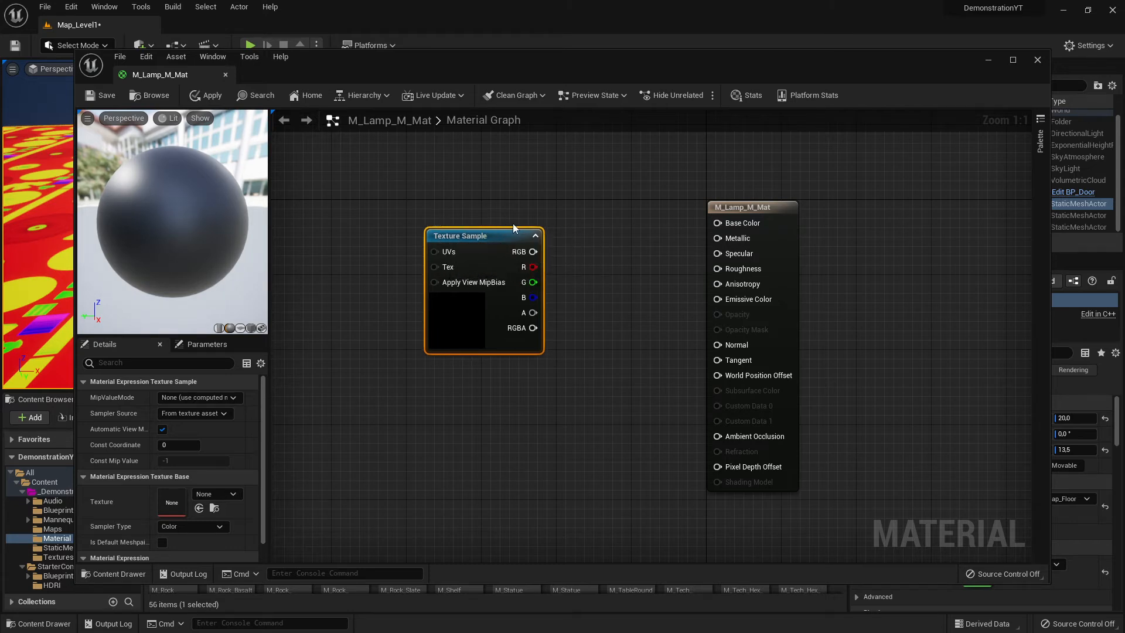
left_click_drag(176, 75, 244, 18)
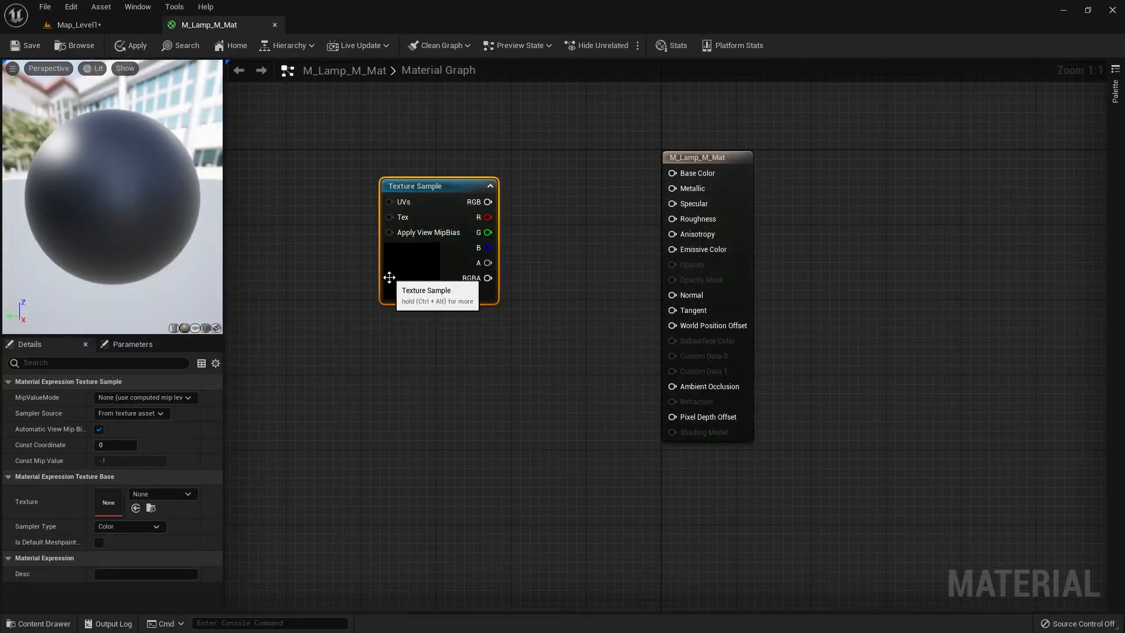
left_click_drag(425, 187, 407, 177)
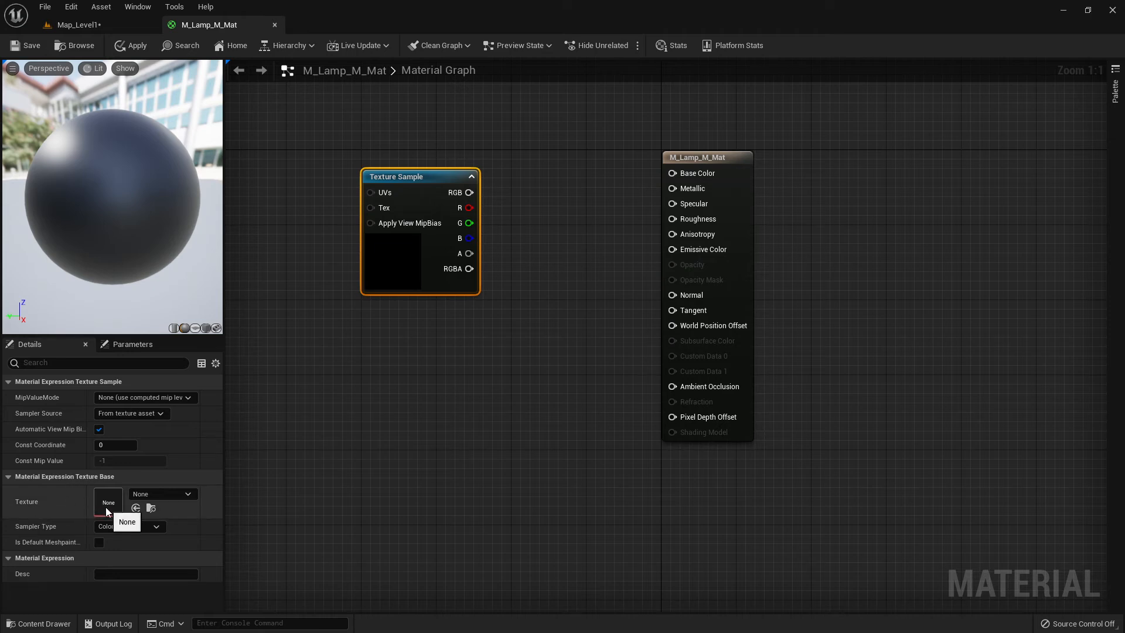
- Look up T_Lamp_M in the level's Textures folder and return to the M_Lamp_M_Mat graph
left_click(78, 24)
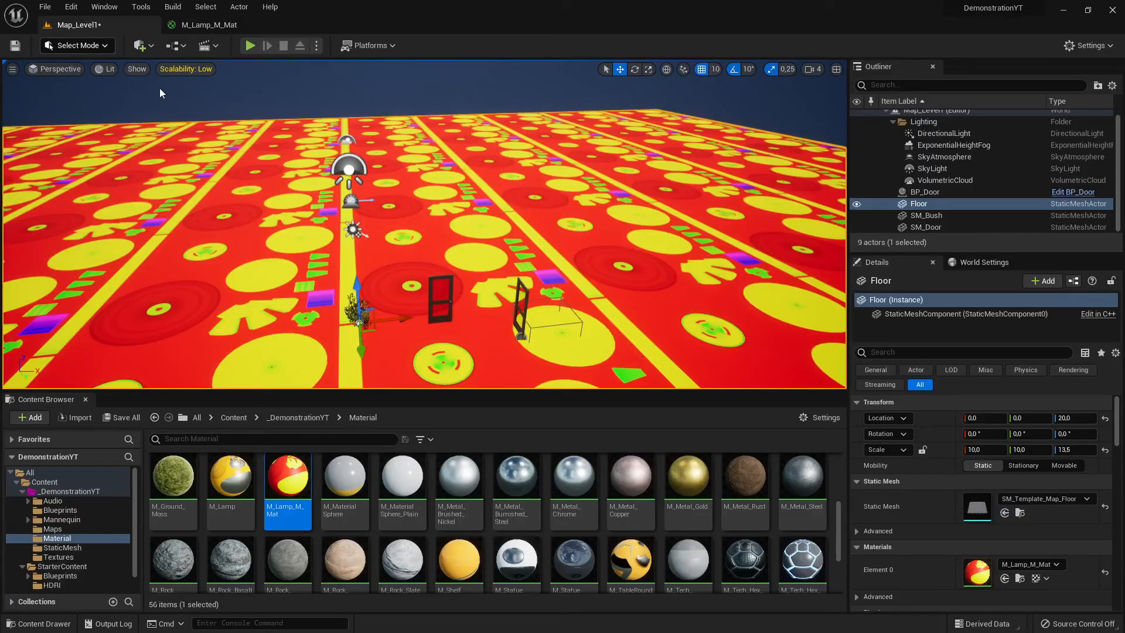
left_click(59, 557)
scroll(300, 524, "down", 1)
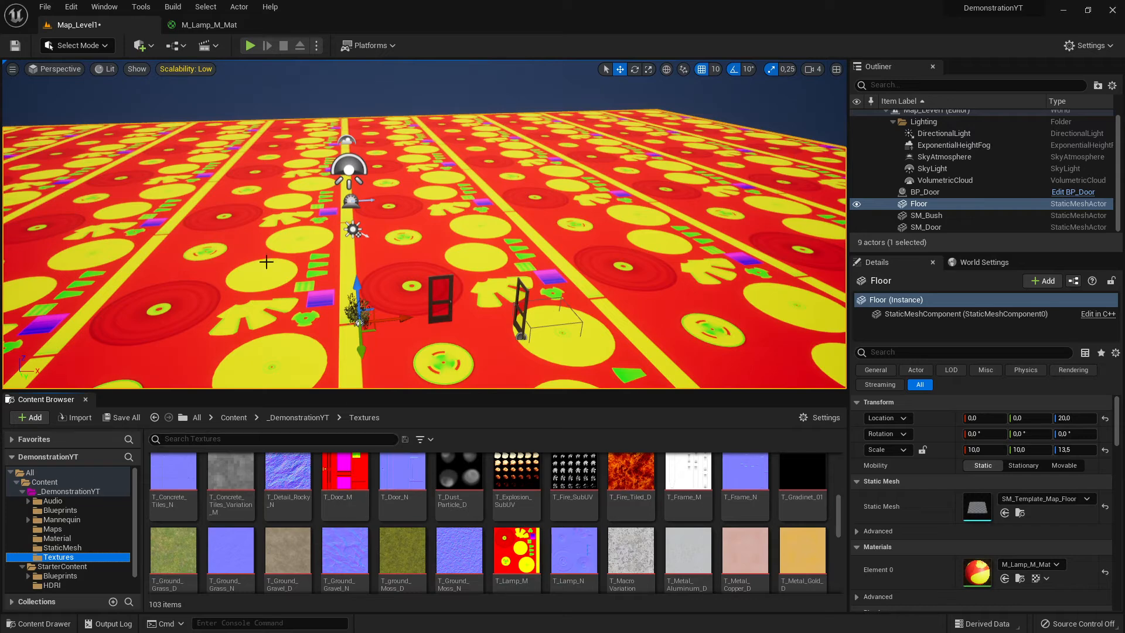
left_click(209, 25)
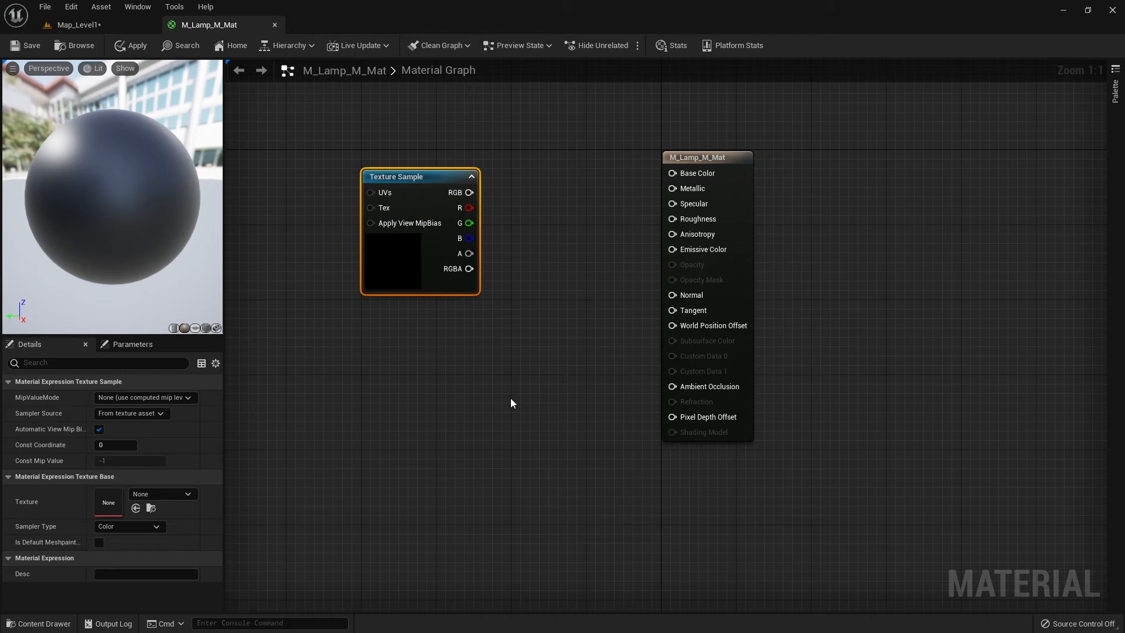
- Try the empty Texture Sample's RGB output as Base Color, delete the node, and close M_Lamp_M_Mat without applying the changes
left_click_drag(410, 174, 672, 173)
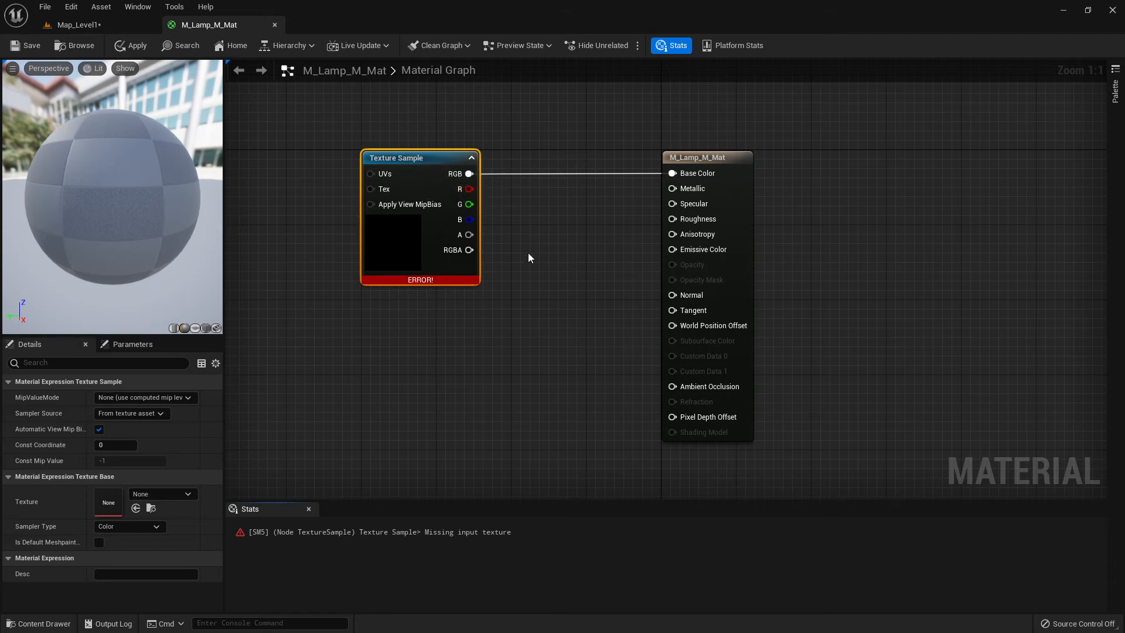
key("Delete")
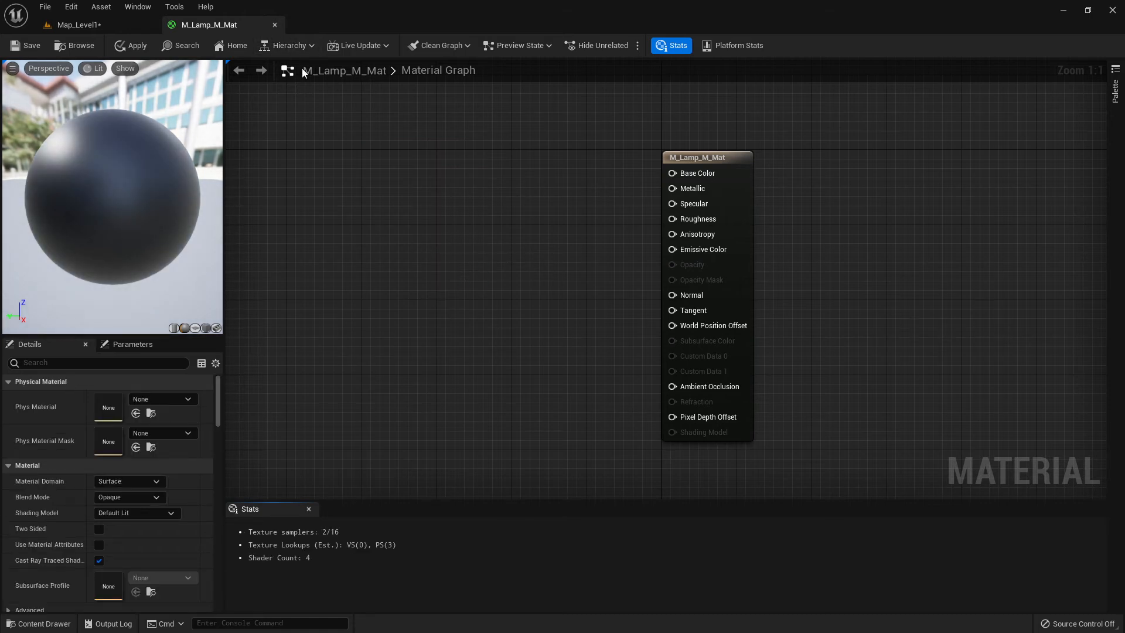
left_click(275, 24)
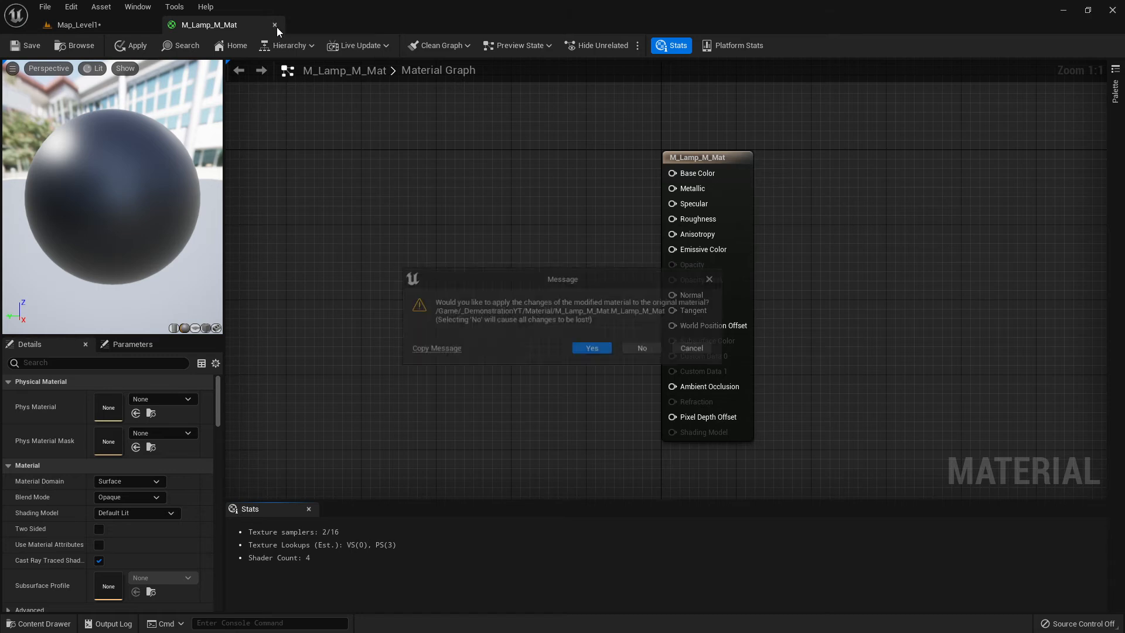
left_click(654, 347)
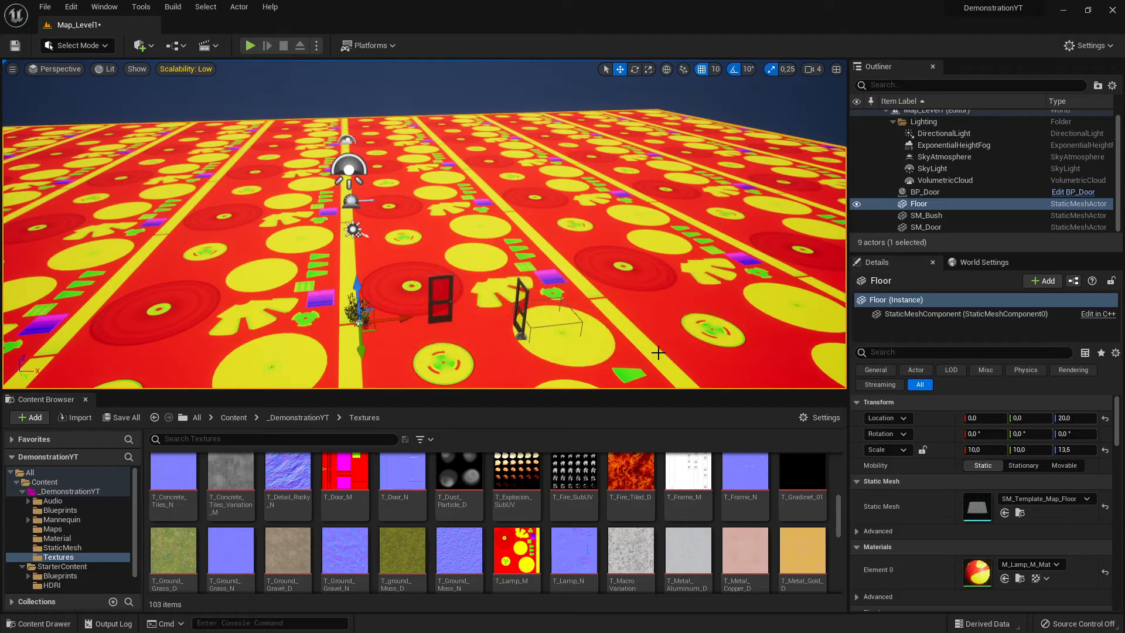
- Apply M_CobbleStone_Rough from the Material folder to the floor and view the cobblestone surface in the level
scroll(398, 515, "up", 3)
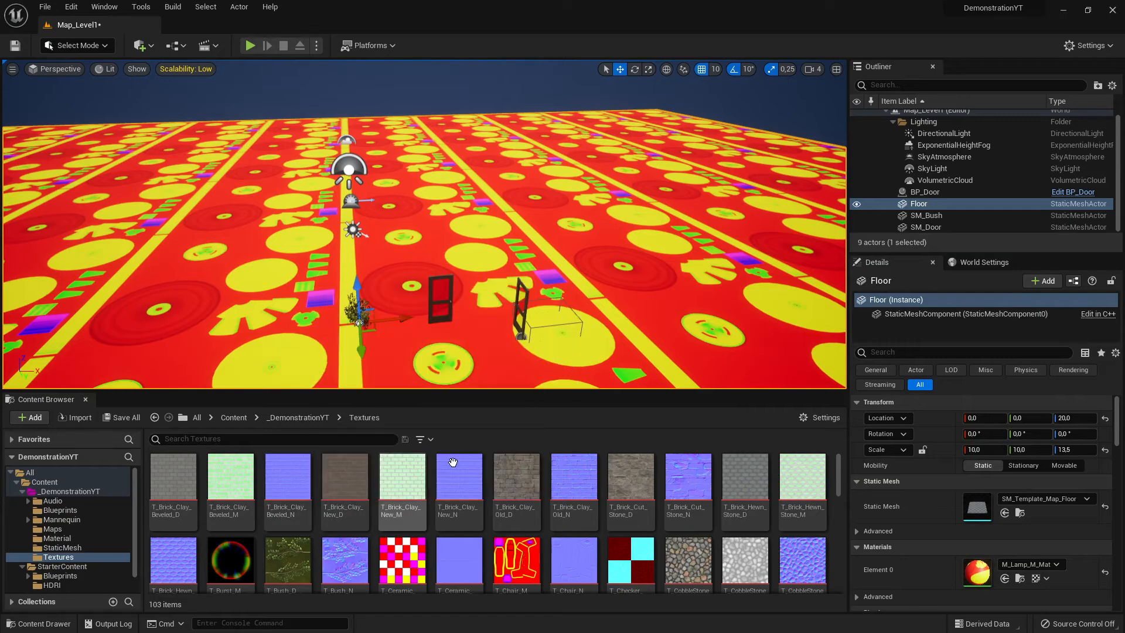
right_click_drag(423, 224, 563, 281)
right_click_drag(411, 375, 378, 301)
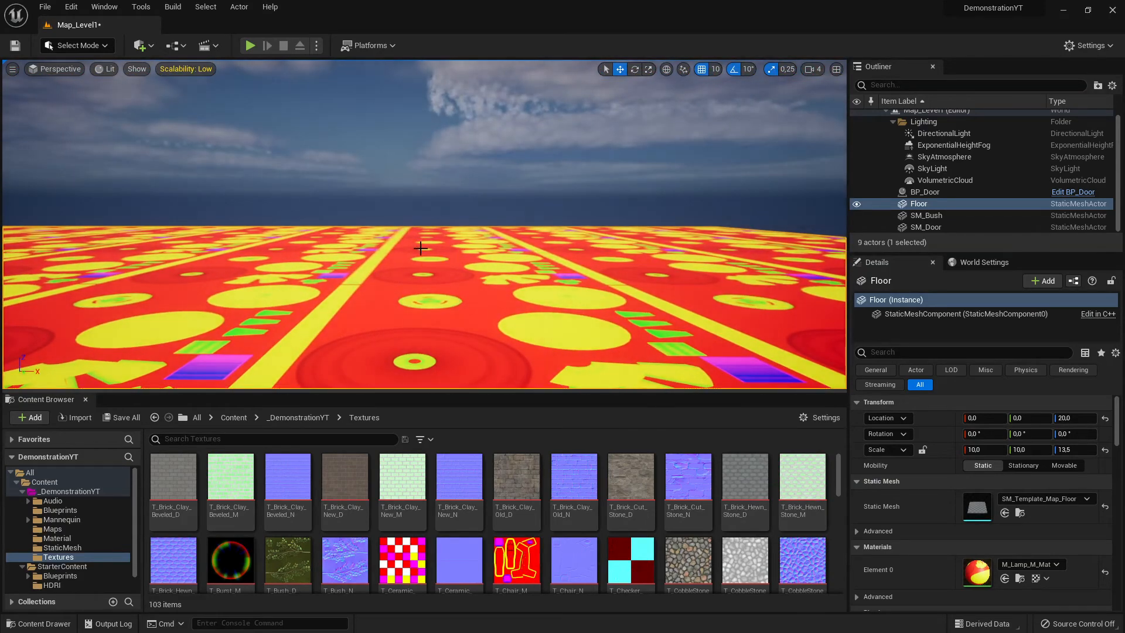
right_click_drag(456, 279, 429, 294)
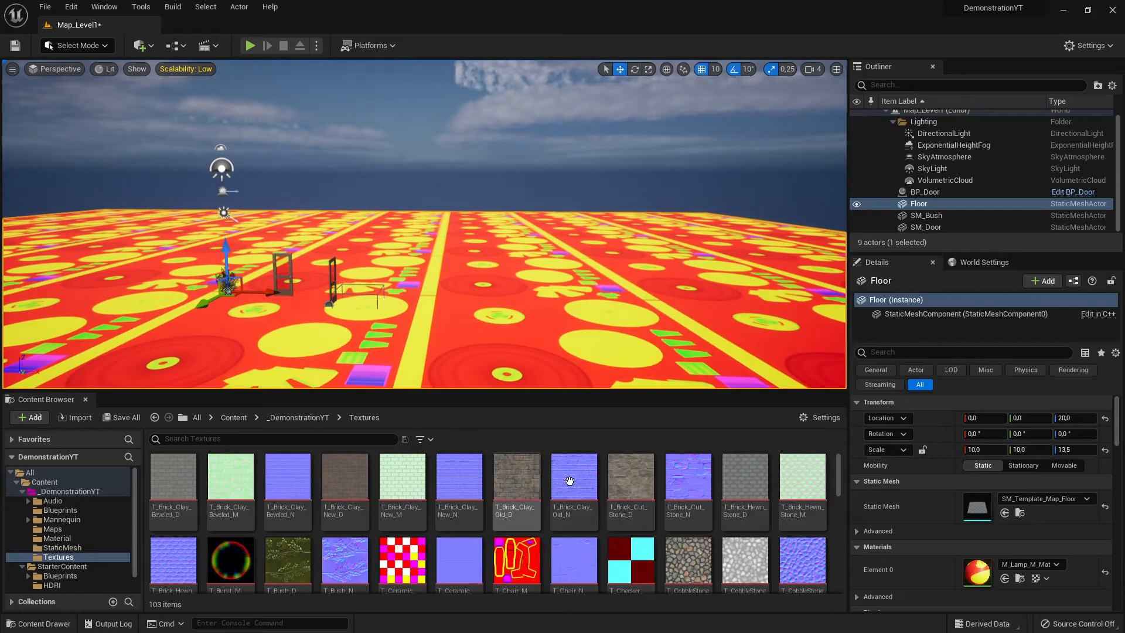
left_click(57, 538)
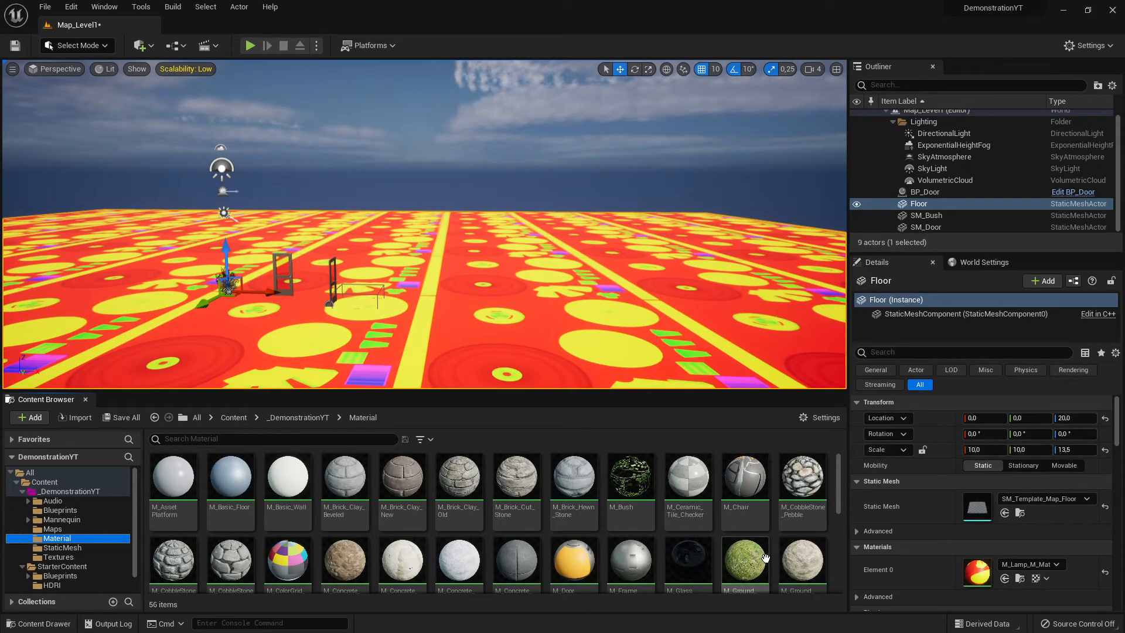
left_click(179, 553)
left_click_drag(179, 554, 490, 352)
right_click_drag(490, 234, 476, 347)
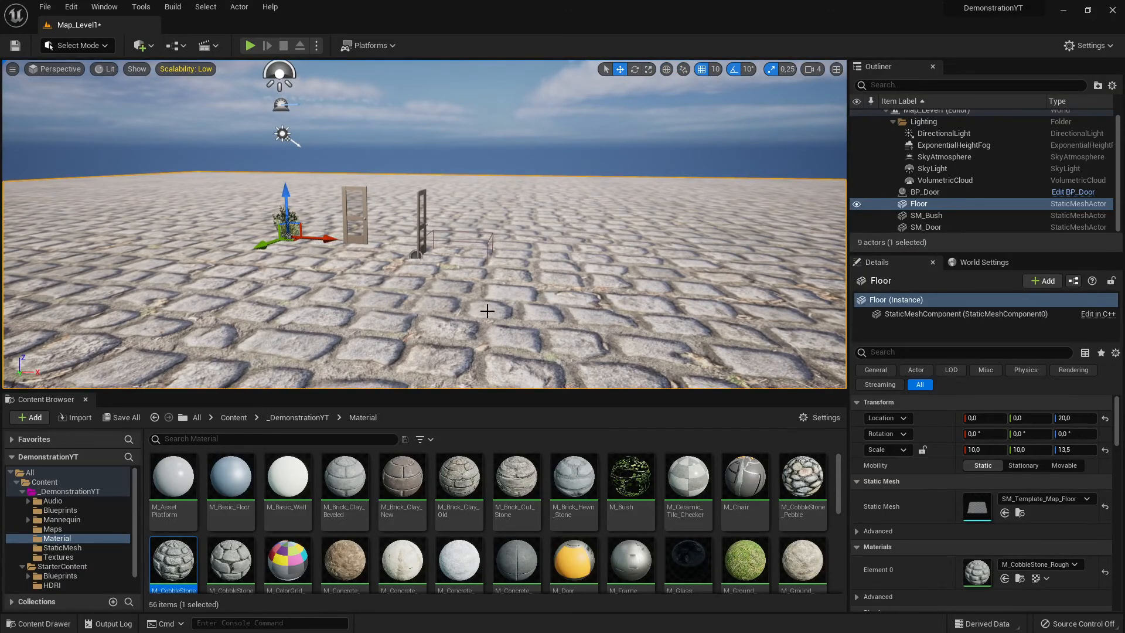
right_click_drag(540, 320, 524, 324)
- Return to the Textures folder and look through its cobblestone, concrete and bush textures
left_click(58, 556)
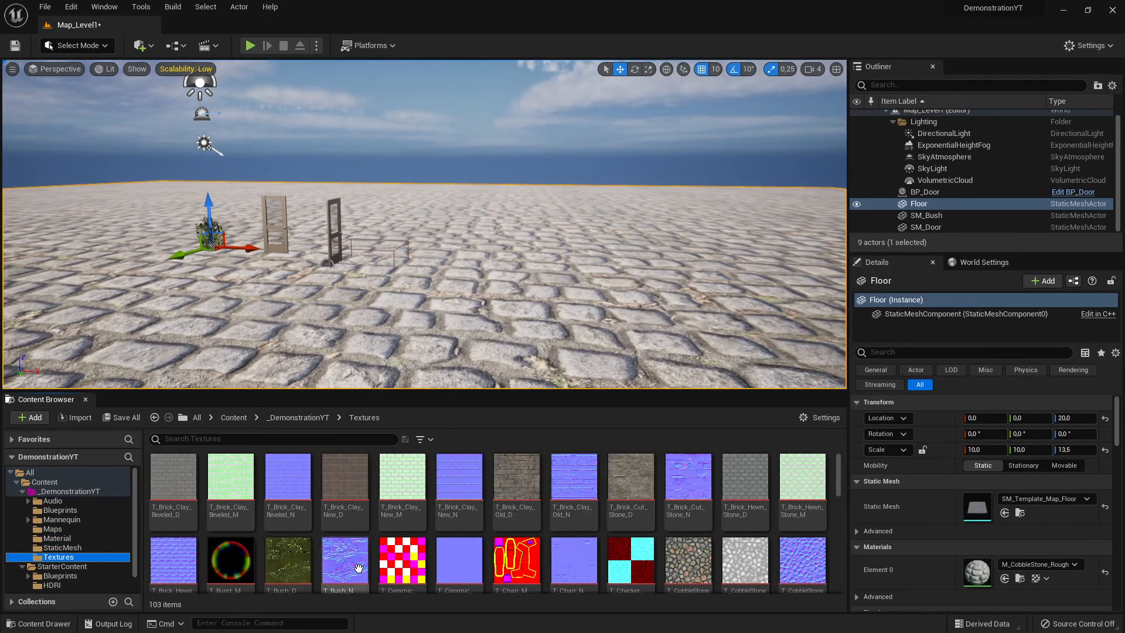
scroll(492, 540, "down", 1)
scroll(539, 540, "down", 6)
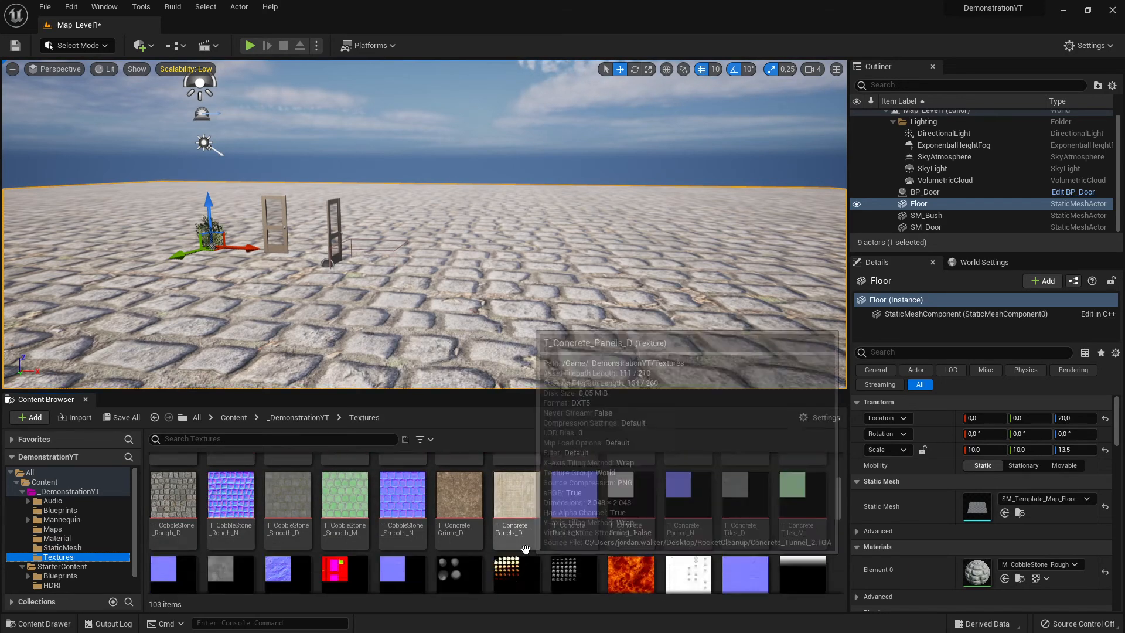
scroll(525, 550, "up", 5)
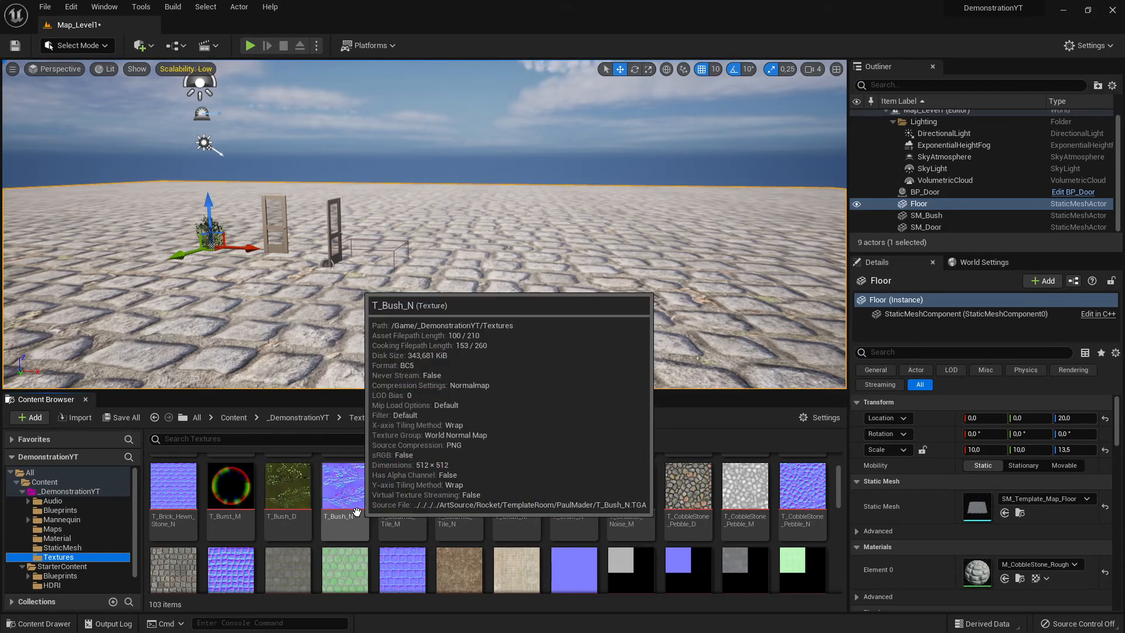
- Look over the brick and ceramic textures in the Textures folder and check the asset details of T_Brick_Clay_New_D
scroll(368, 512, "down", 2)
scroll(439, 532, "up", 3)
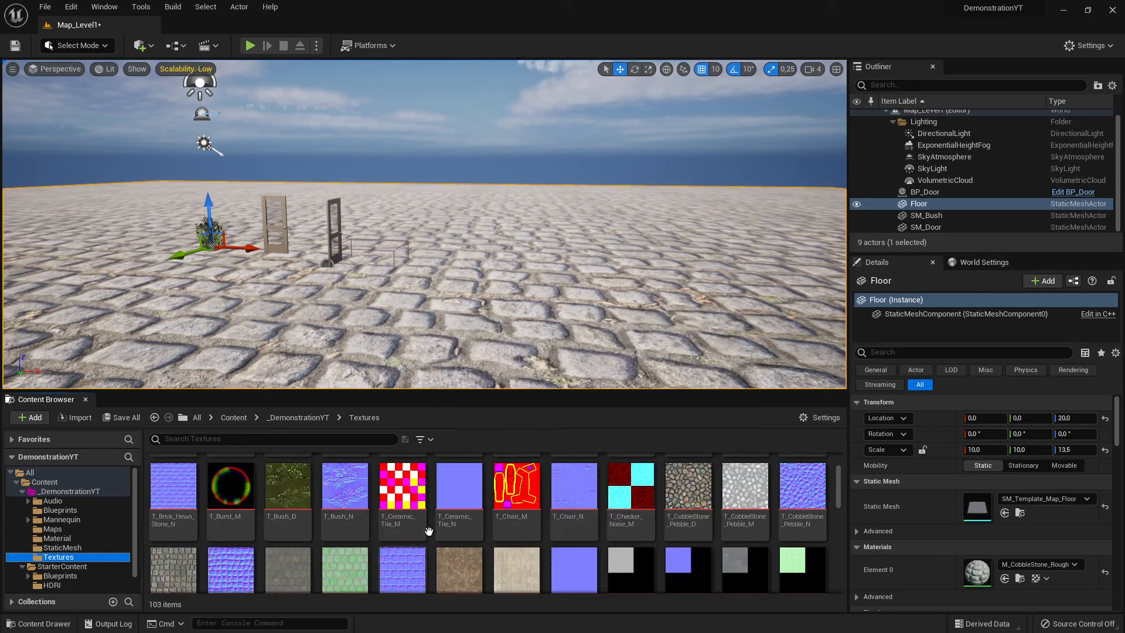
mouse_move(392, 499)
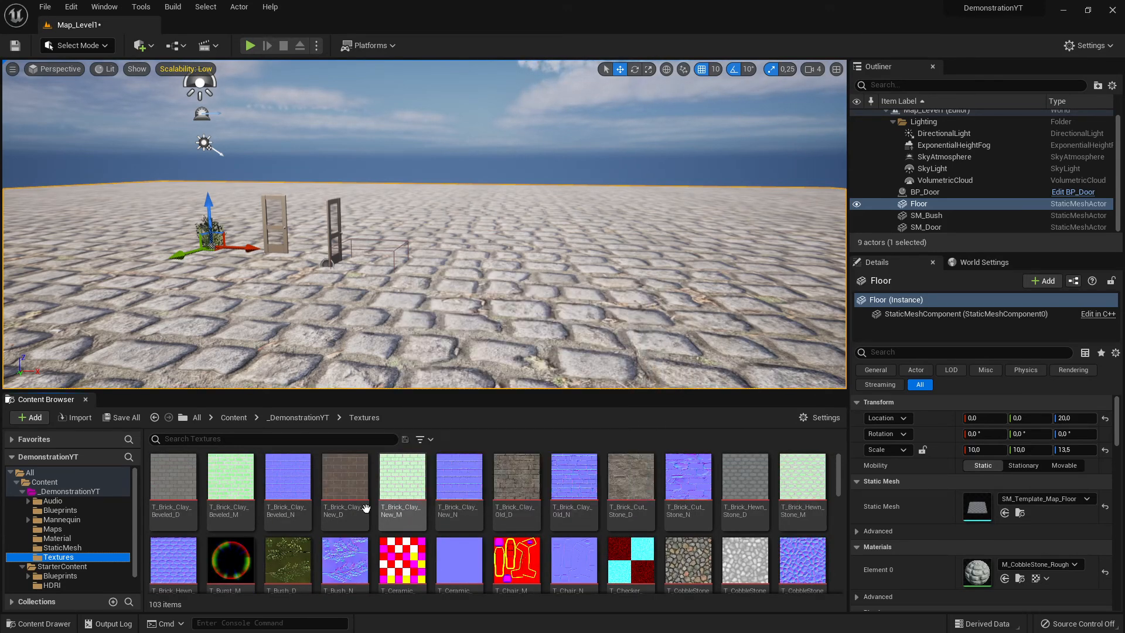
mouse_move(298, 517)
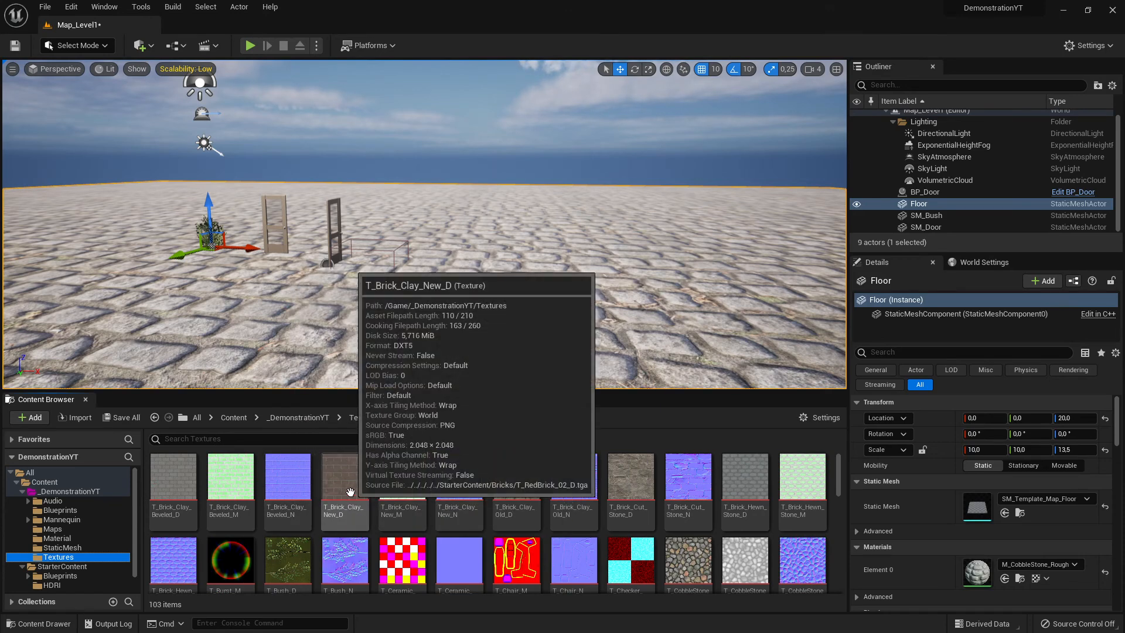
mouse_move(495, 526)
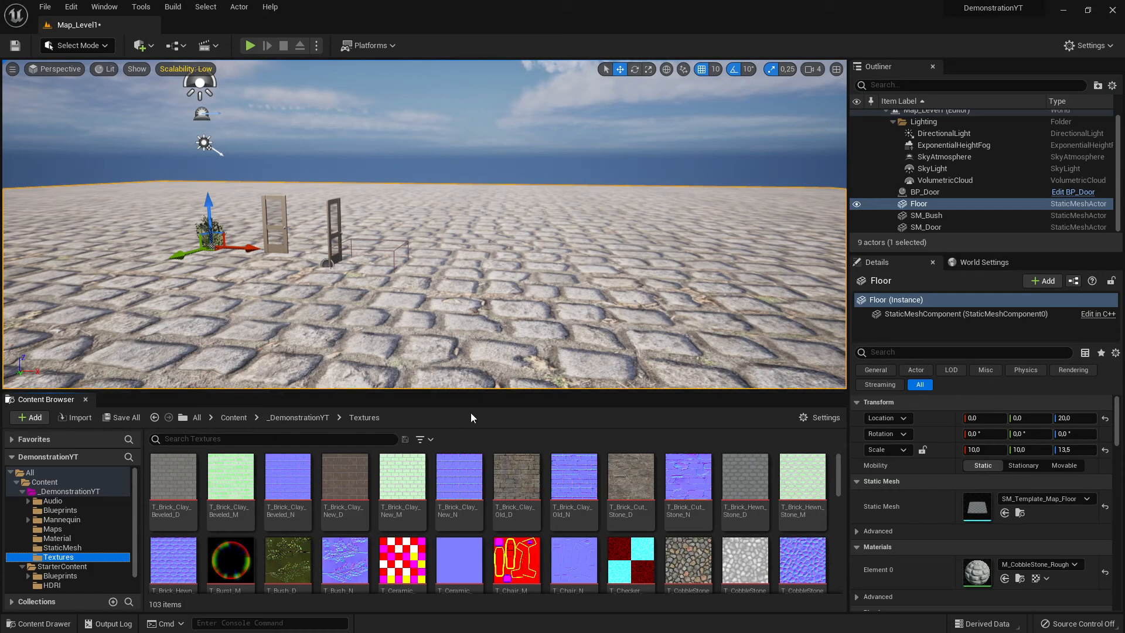
- Open M_CobbleStone_Rough from the Material folder and dock its editor beside the level tab
left_click(73, 536)
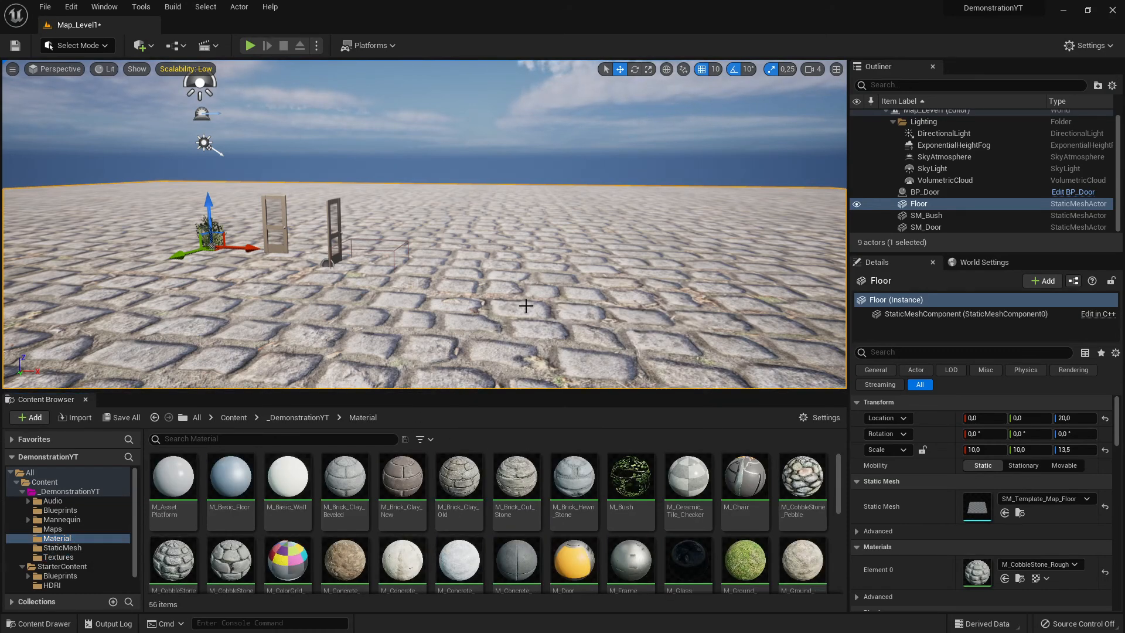
left_click(169, 568)
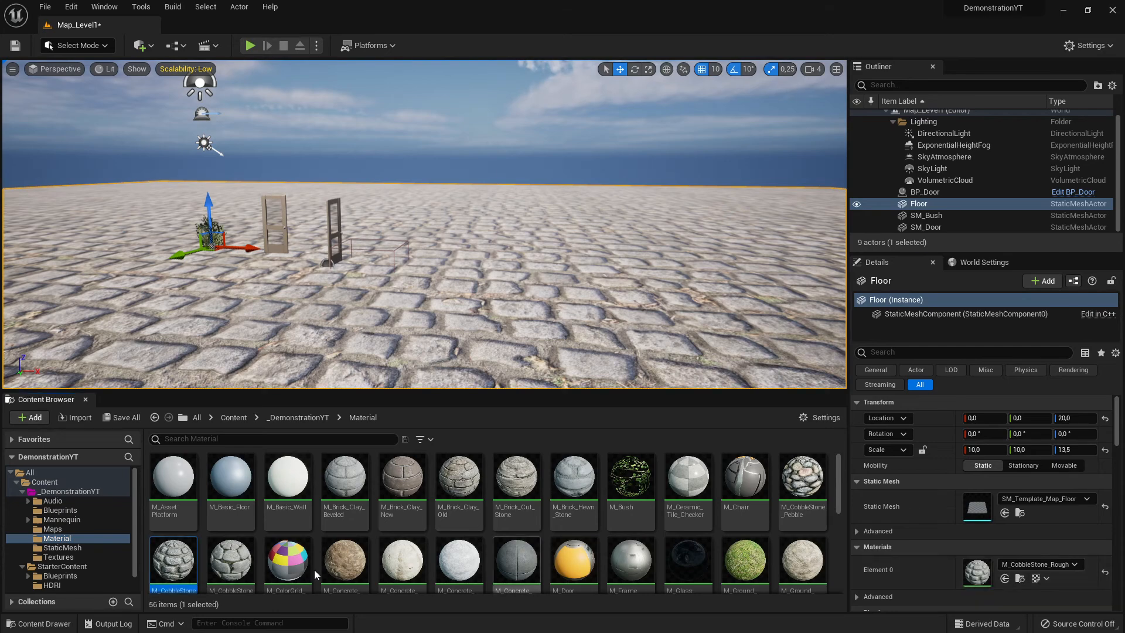
double_click(169, 567)
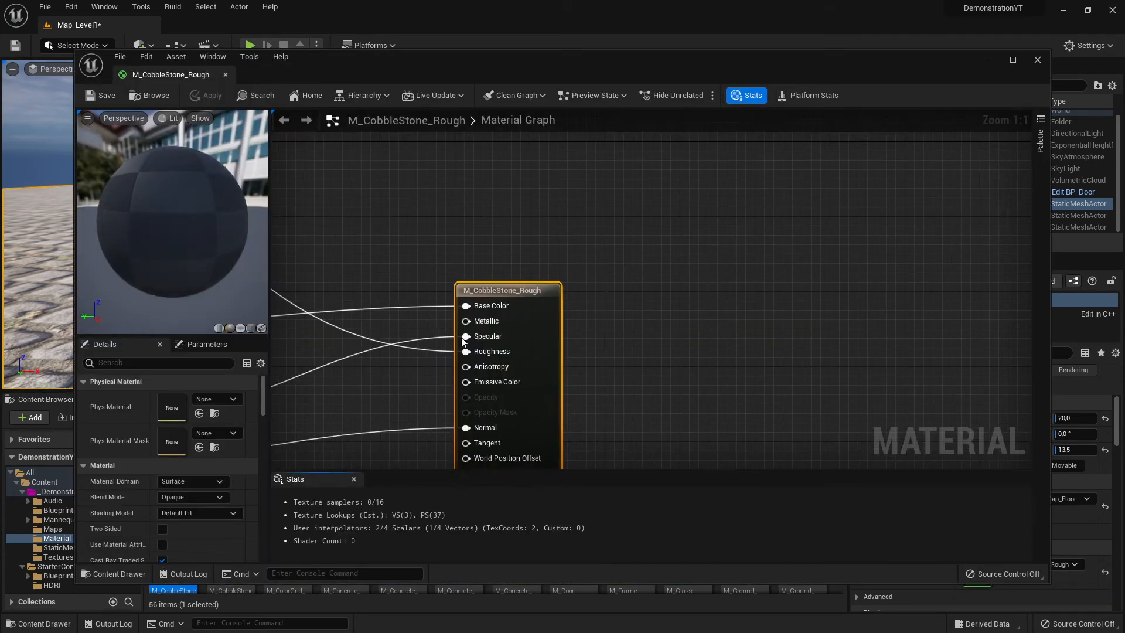
left_click_drag(187, 72, 238, 30)
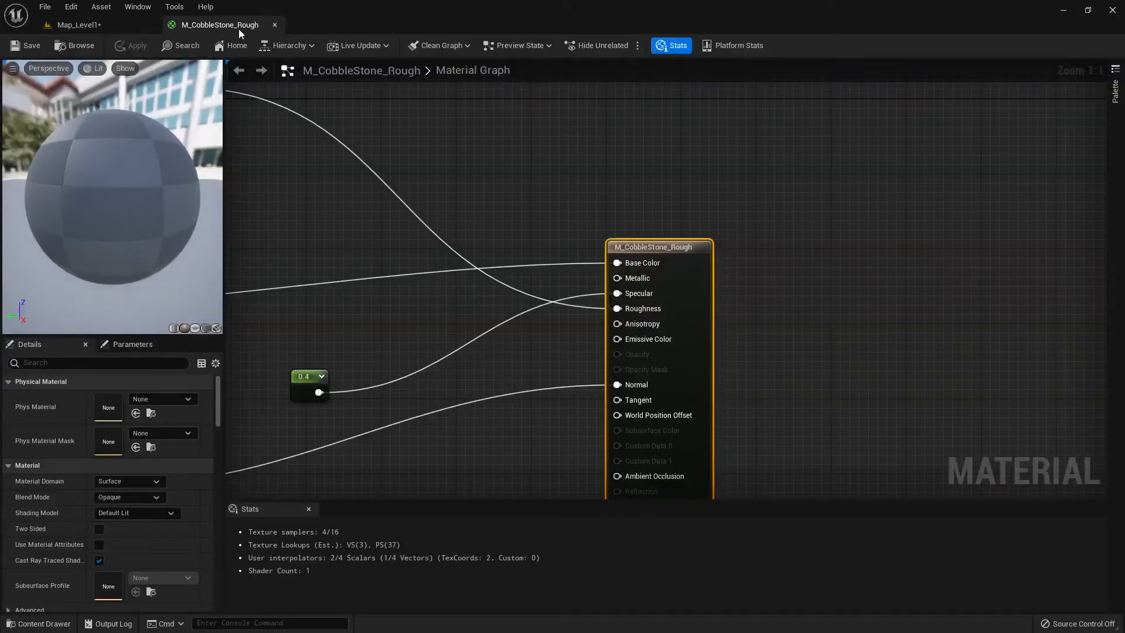
- Survey the node network of M_CobbleStone_Rough and close the Stats panel to enlarge the graph area
scroll(479, 321, "down", 10)
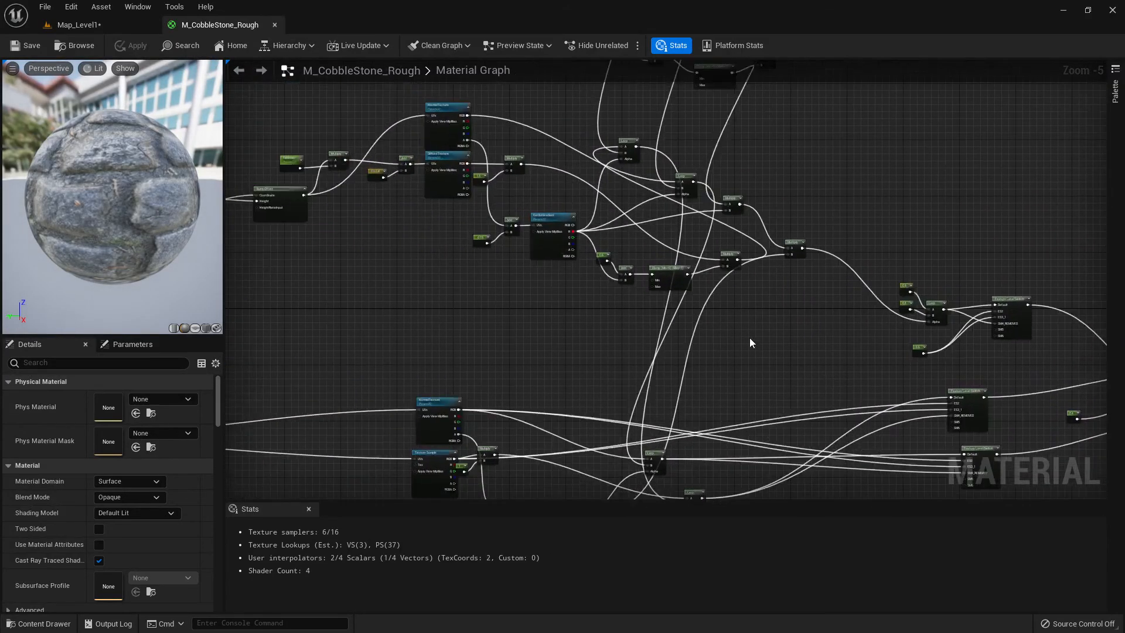
right_click_drag(694, 306, 720, 494)
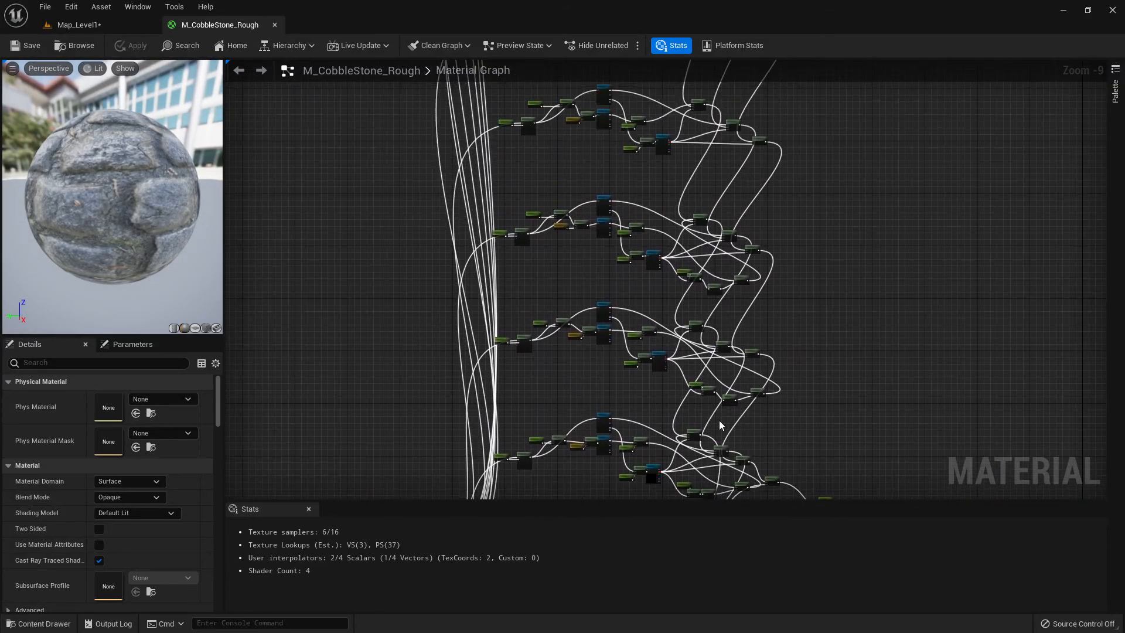
scroll(719, 421, "down", 3)
right_click_drag(746, 408, 573, 522)
left_click(310, 509)
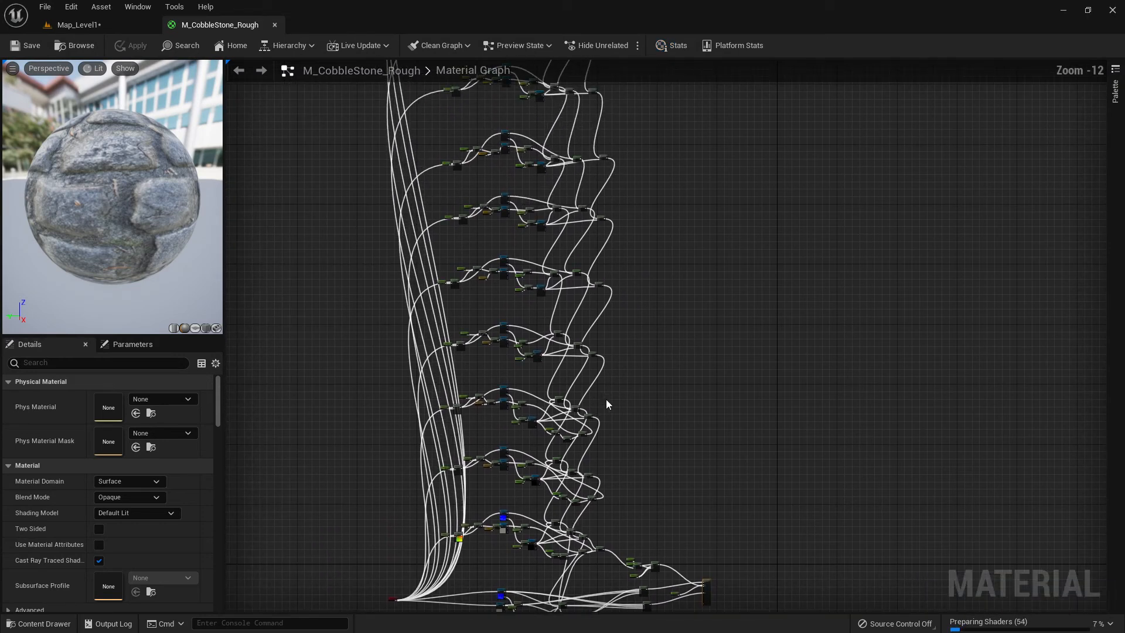
- Examine the graph from the texture coordinate node across its texture rows to the material's result node
right_click_drag(586, 296, 660, 294)
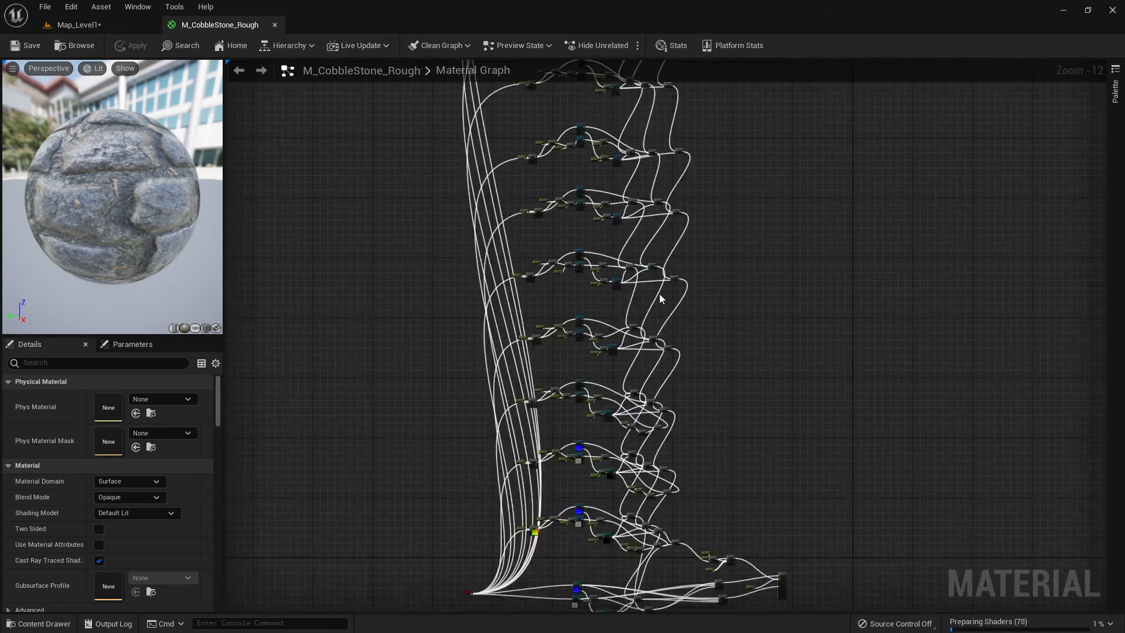
right_click_drag(567, 494, 590, 372)
scroll(585, 398, "up", 11)
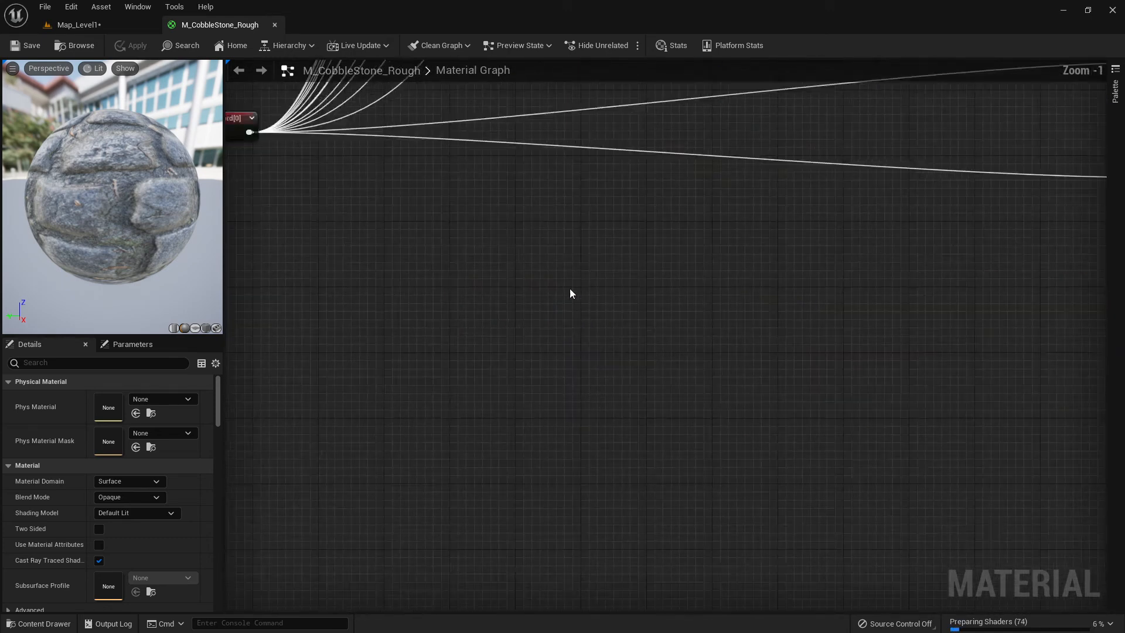
right_click_drag(570, 288, 718, 561)
scroll(656, 429, "down", 4)
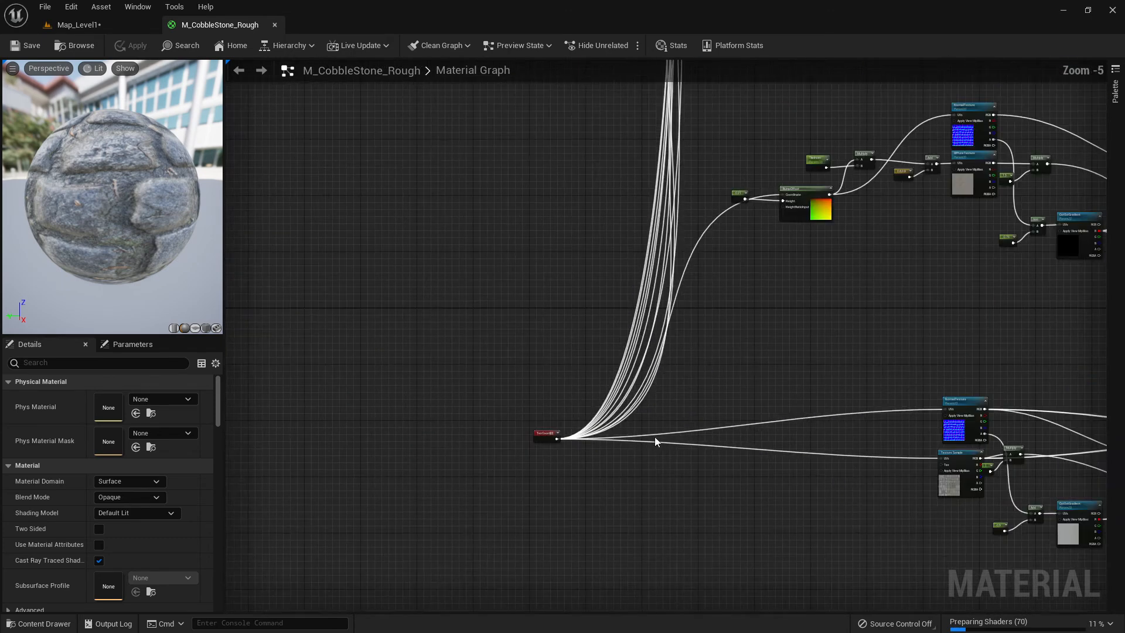
right_click_drag(956, 410, 599, 529)
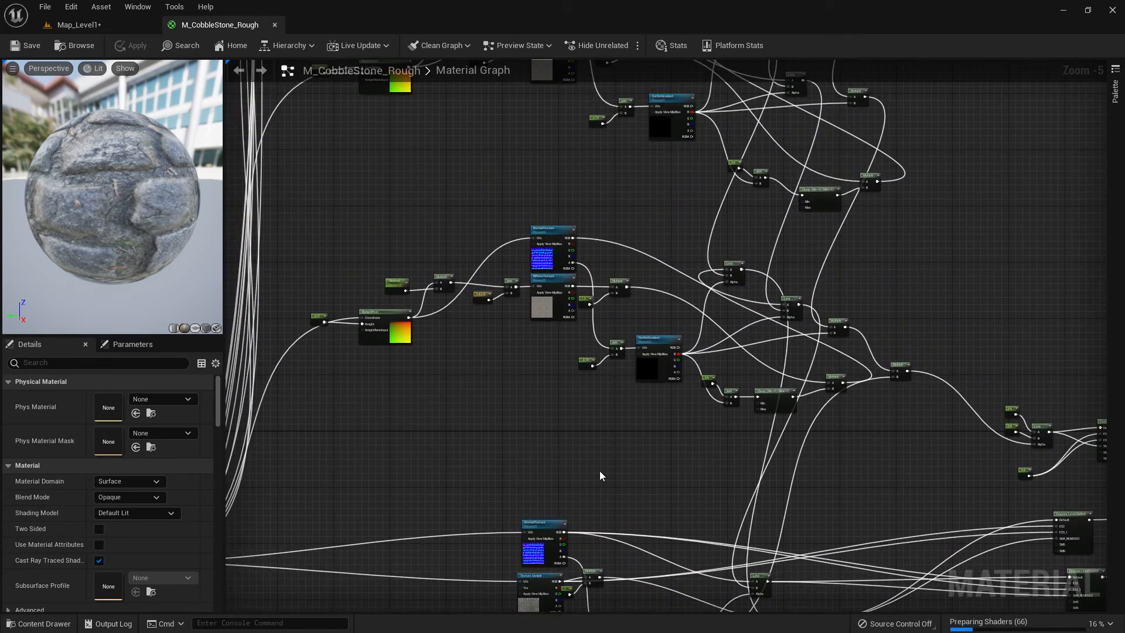
right_click_drag(786, 497, 483, 451)
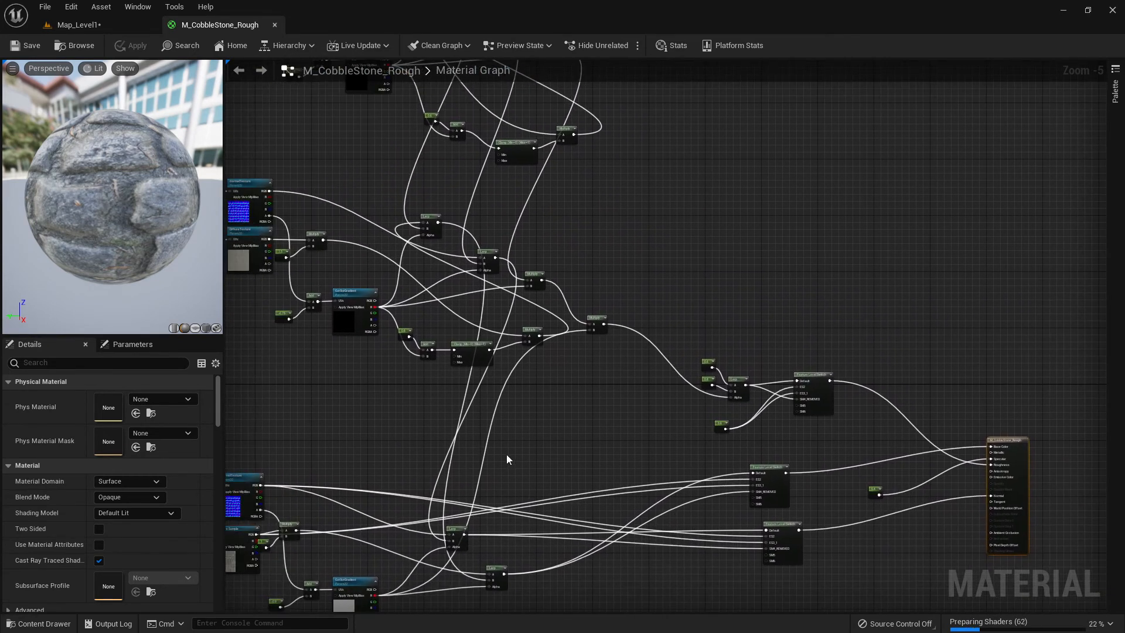
- Examine the uppermost row of the graph with its BumpOffset, Texture Sample and Multiply nodes
scroll(547, 460, "down", 2)
right_click_drag(488, 406, 596, 487)
right_click_drag(538, 339, 568, 527)
mouse_move(546, 382)
right_mouse_down()
mouse_move(562, 404)
mouse_move(572, 609)
right_mouse_up()
mouse_move(551, 311)
right_mouse_down()
mouse_move(573, 520)
mouse_move(596, 617)
right_mouse_up()
scroll(588, 476, "up", 6)
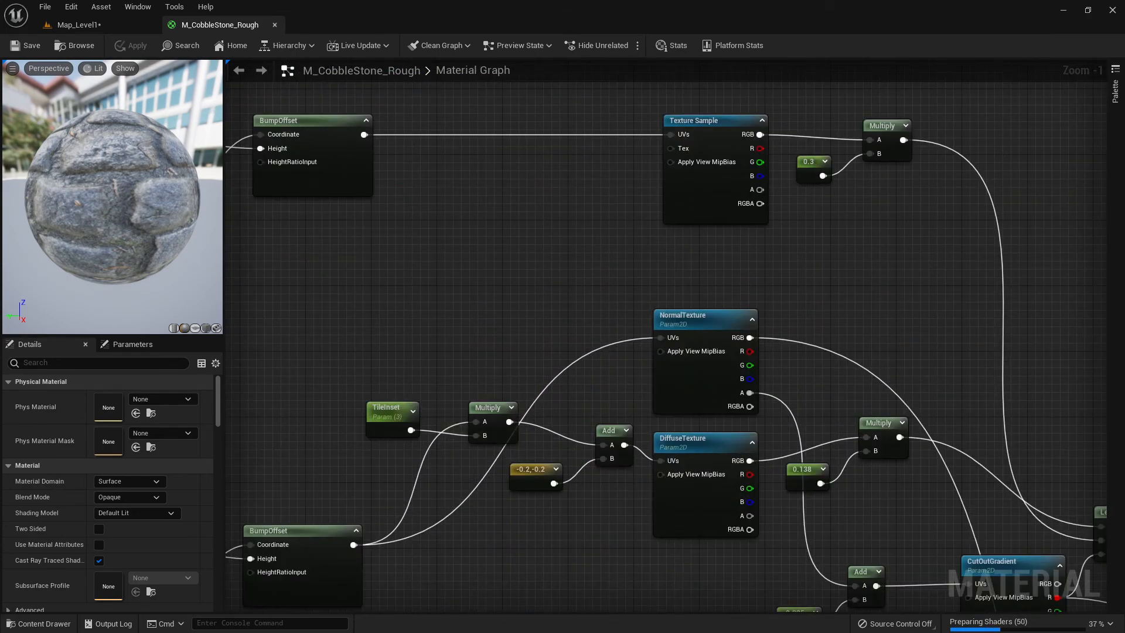
right_click_drag(393, 200, 595, 199)
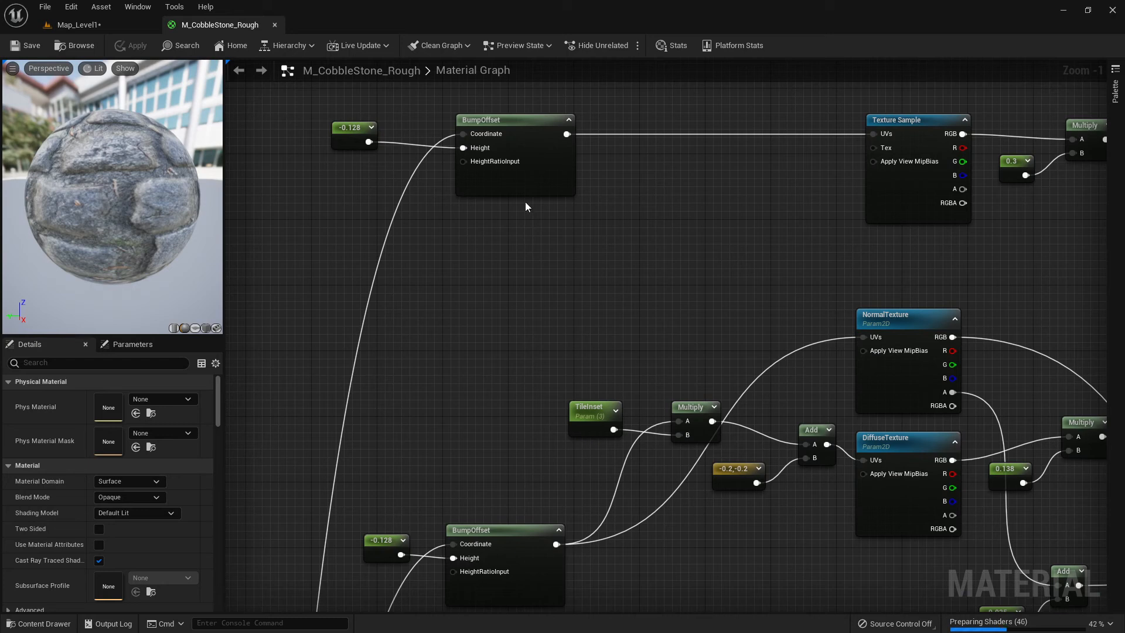
right_click_drag(821, 229, 647, 273)
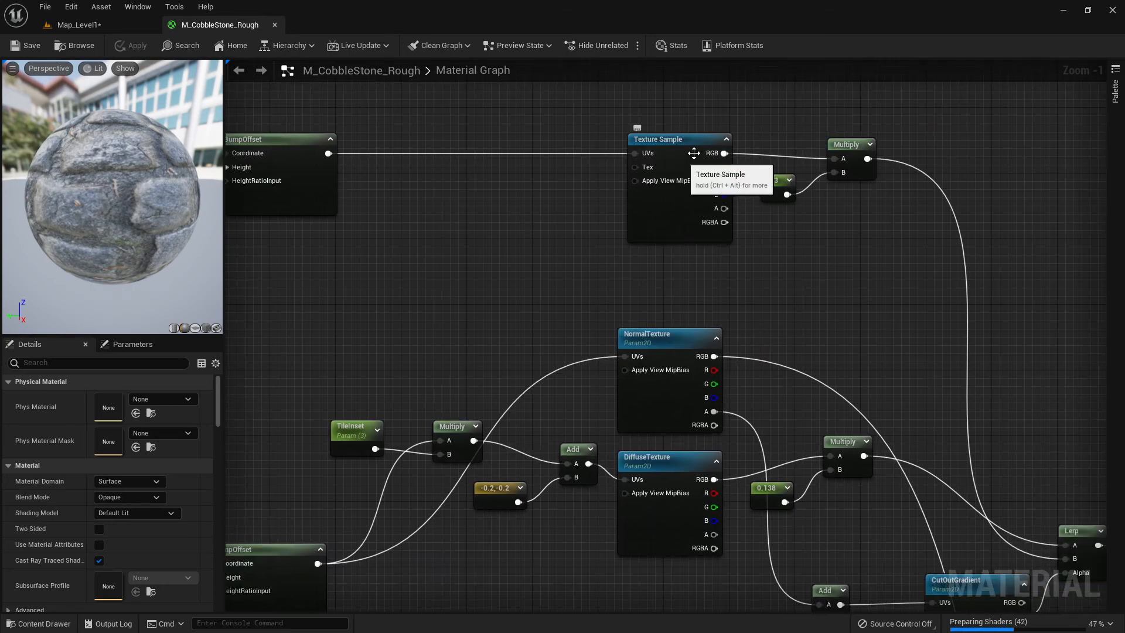
- Inspect the NormalTexture, DiffuseTexture and BumpOffset nodes of a lower row and select its NormalTexture node
right_click_drag(754, 346, 684, 348)
right_click_drag(590, 479, 675, 400)
right_click_drag(665, 489, 665, 248)
right_click_drag(648, 309, 571, 204)
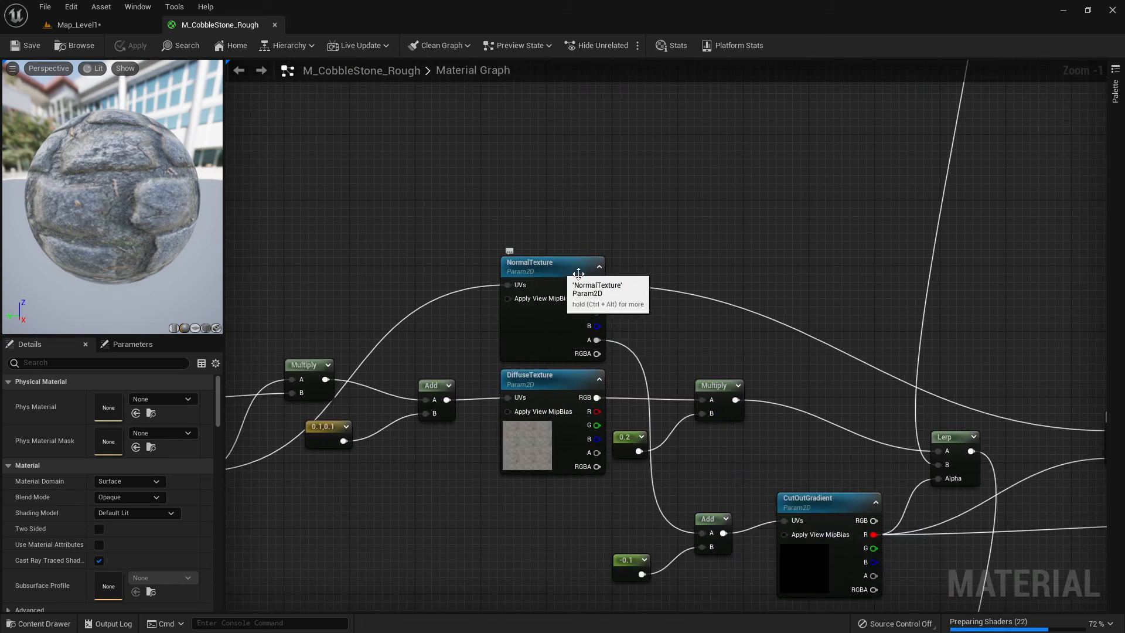
right_click_drag(253, 329, 709, 397)
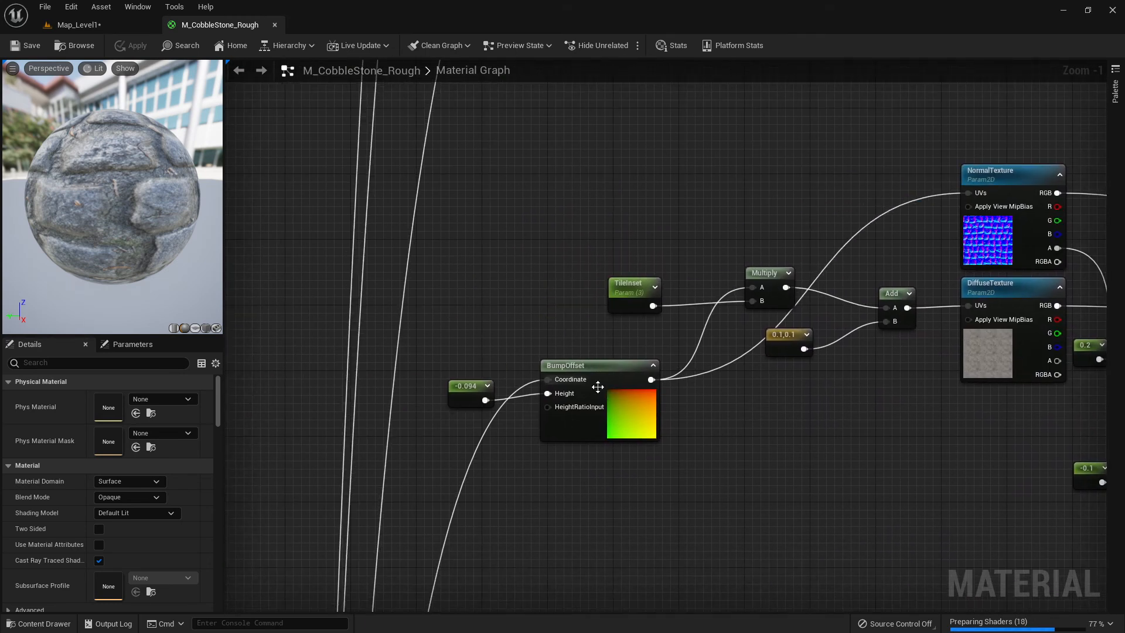
right_click_drag(598, 386, 519, 407)
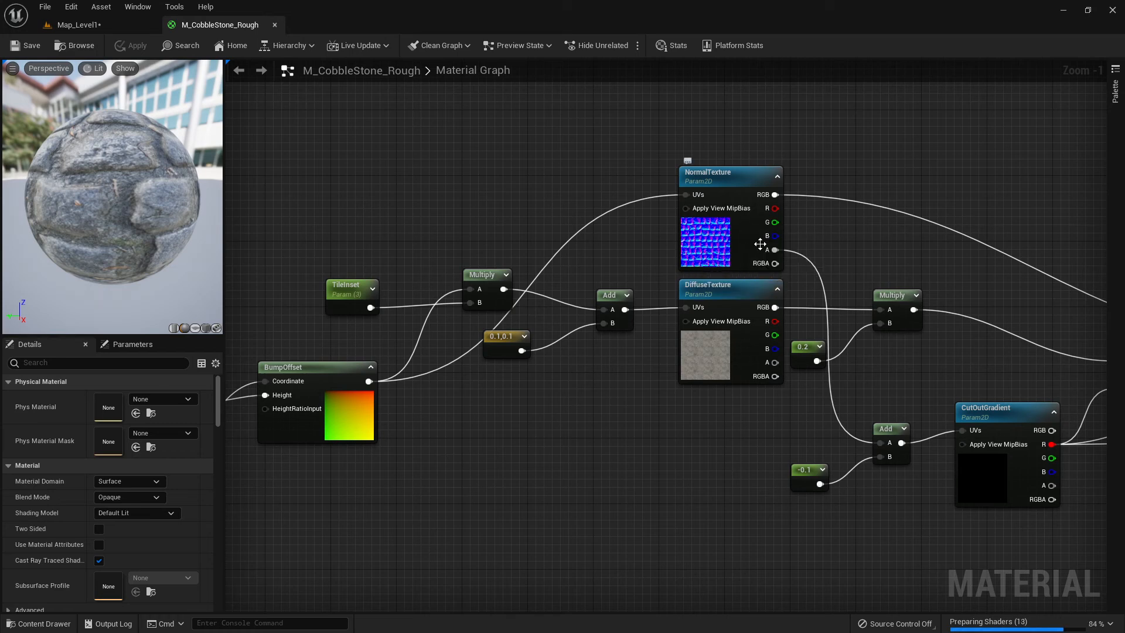
left_click(768, 263)
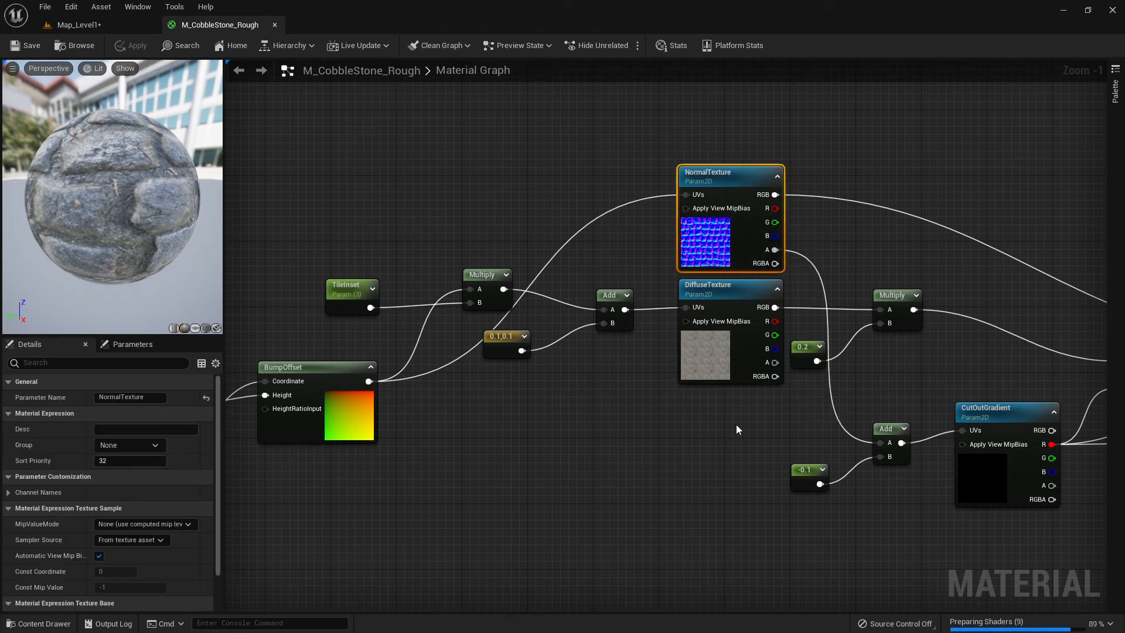
- Trace the texture outputs through the Multiply, Add, CutOutGradient and Lerp nodes down the repeated rows
right_click_drag(739, 344, 660, 234)
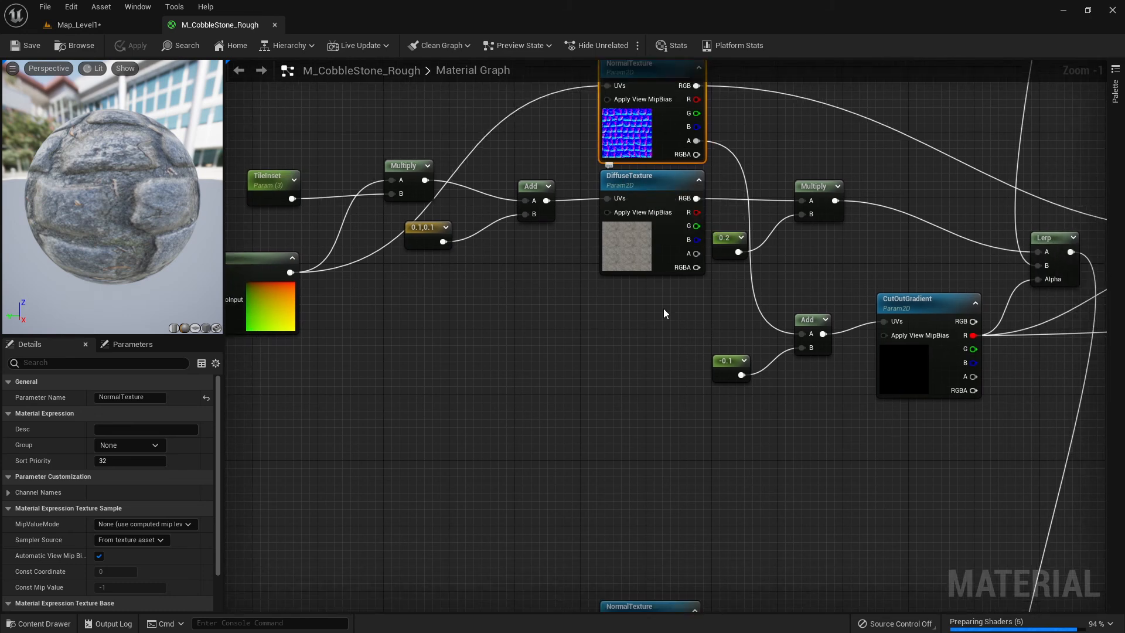
right_click_drag(670, 311, 613, 265)
right_click_drag(795, 439, 628, 355)
right_click_drag(554, 185, 646, 318)
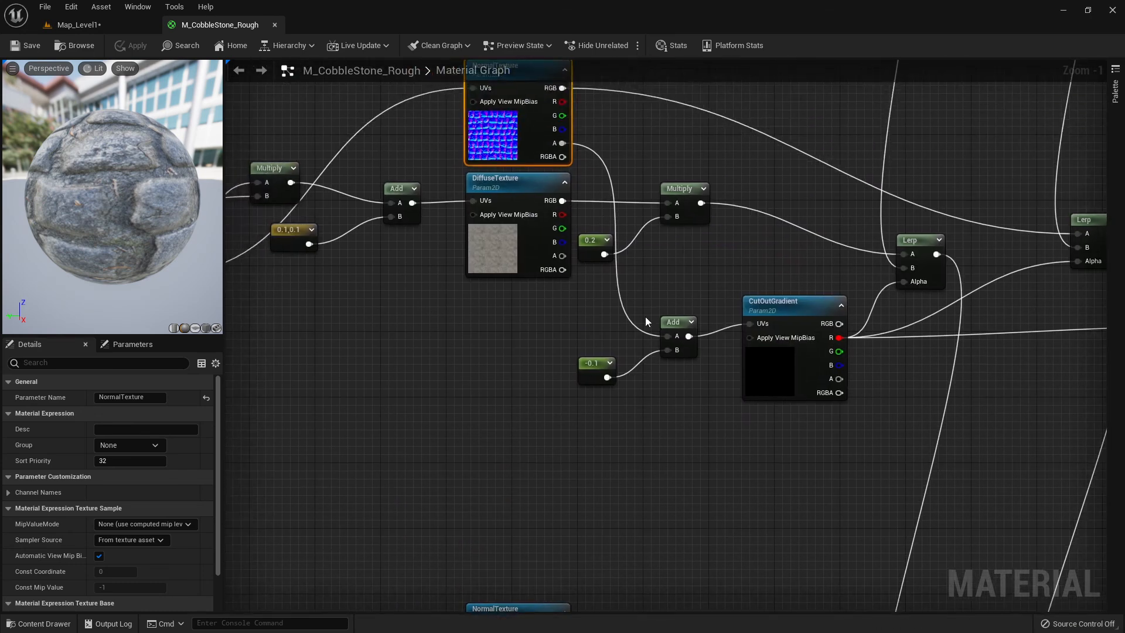
right_click_drag(748, 153, 448, 295)
right_click_drag(715, 475, 526, 244)
right_click_drag(754, 422, 586, 224)
right_click_drag(605, 586, 527, 236)
right_click_drag(667, 580, 533, 192)
scroll(515, 270, "down", 11)
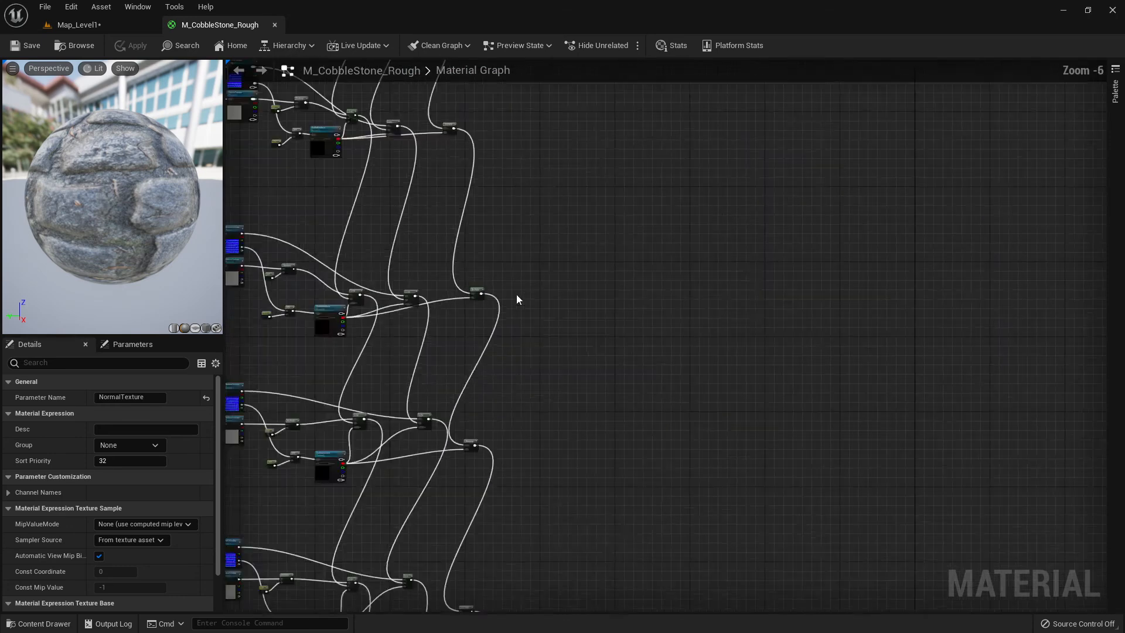
- Review the full node network and check the DiffuseTexture node in one of its lower rows
right_click_drag(556, 244, 615, 181)
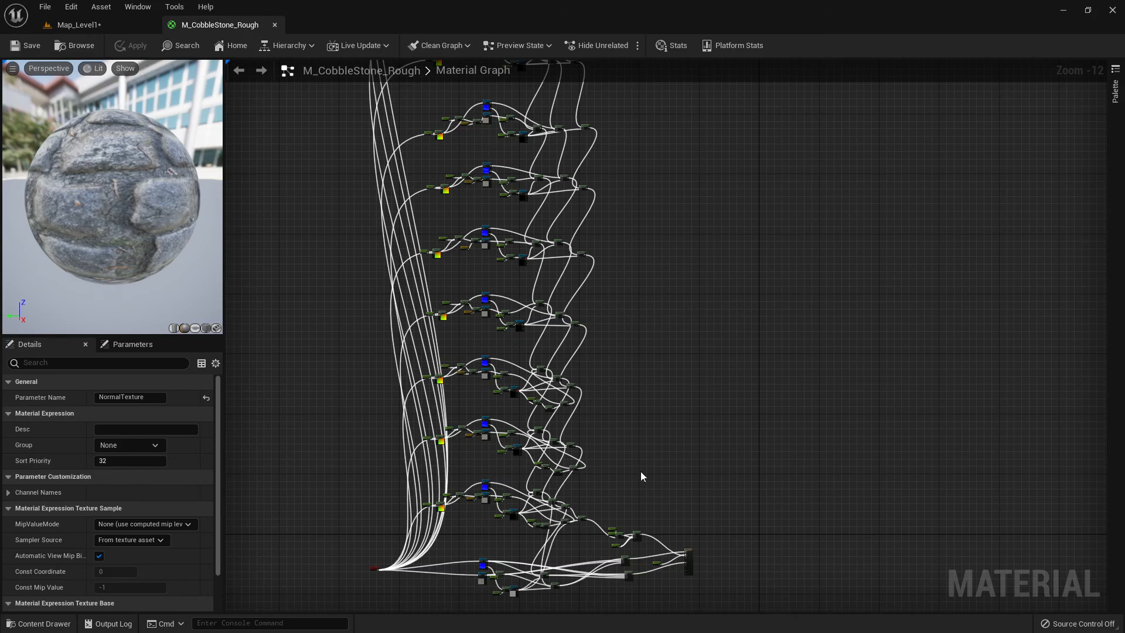
scroll(585, 441, "up", 5)
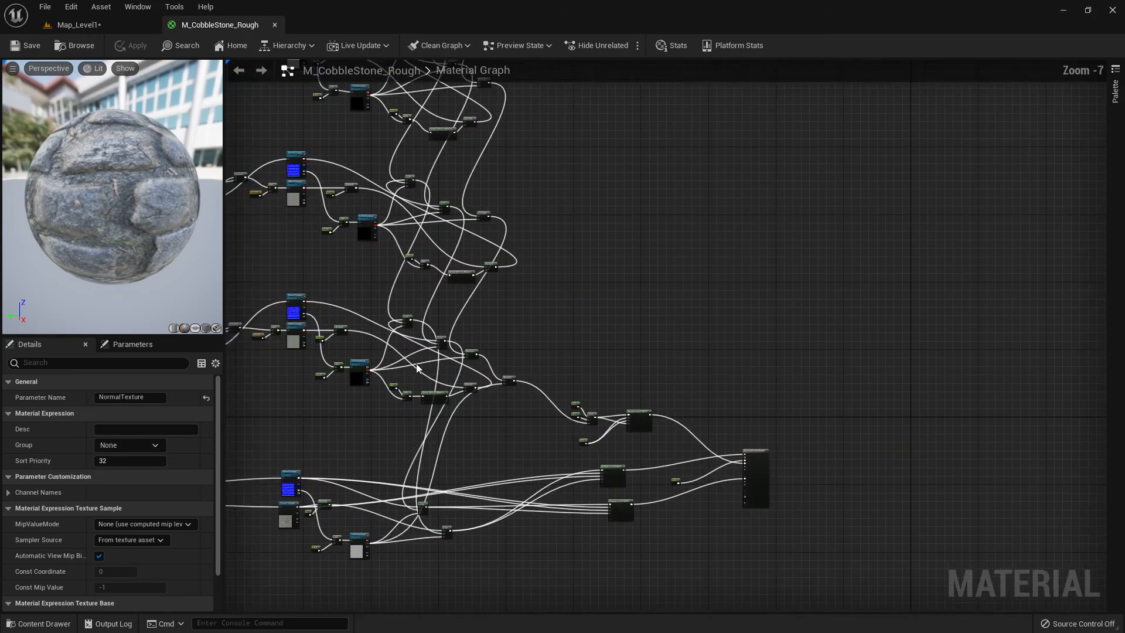
scroll(602, 415, "up", 5)
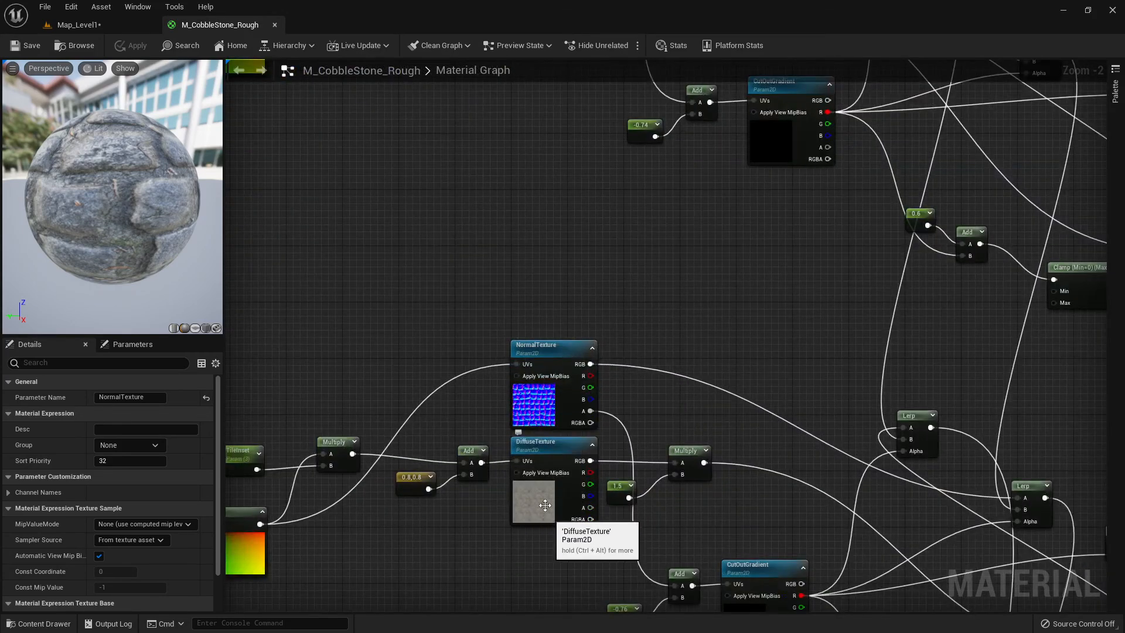
scroll(626, 449, "down", 4)
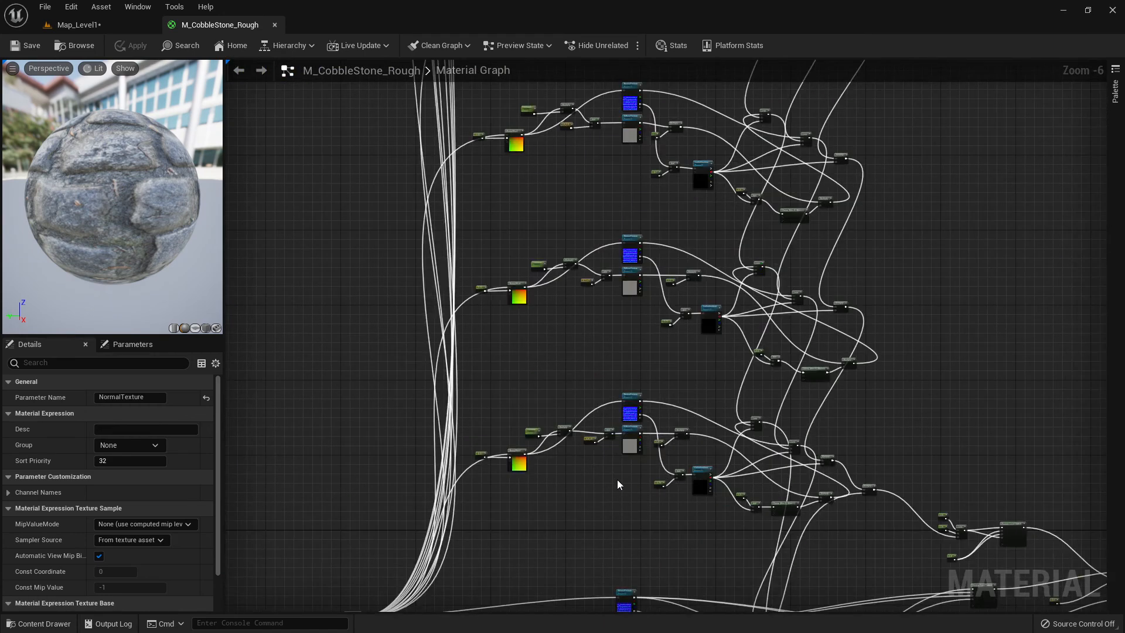
- Follow the Multiply and Lerp outputs through the Feature Level Switch to the Roughness input of M_CobbleStone_Rough
right_click_drag(723, 474, 463, 335)
scroll(603, 327, "up", 3)
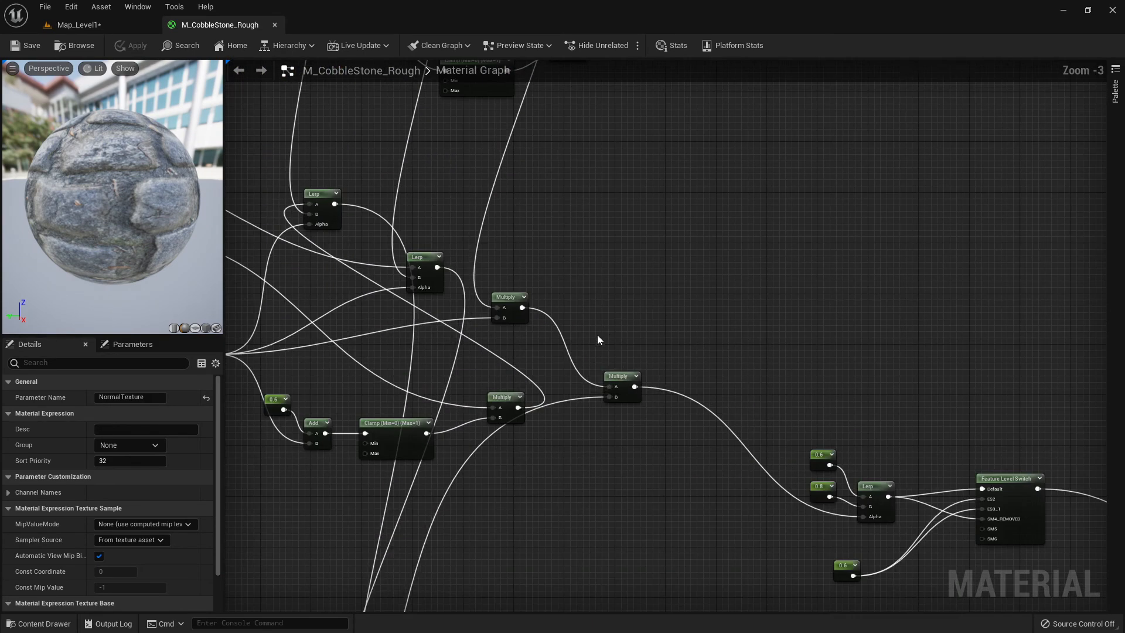
right_click_drag(593, 341, 512, 342)
scroll(512, 343, "up", 3)
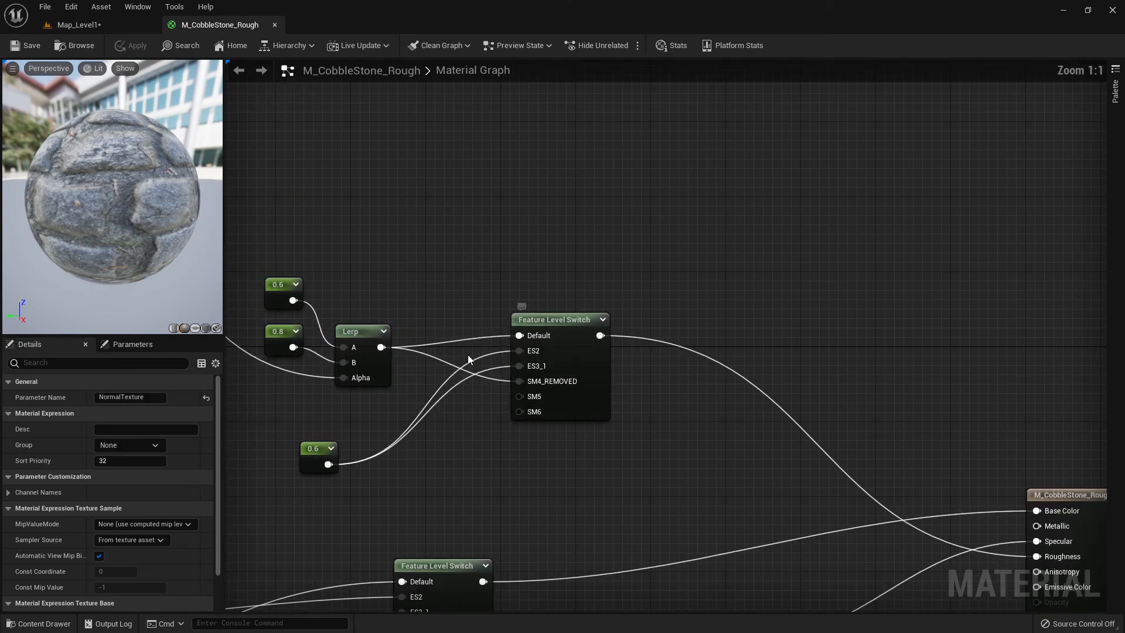
right_click_drag(864, 490, 592, 349)
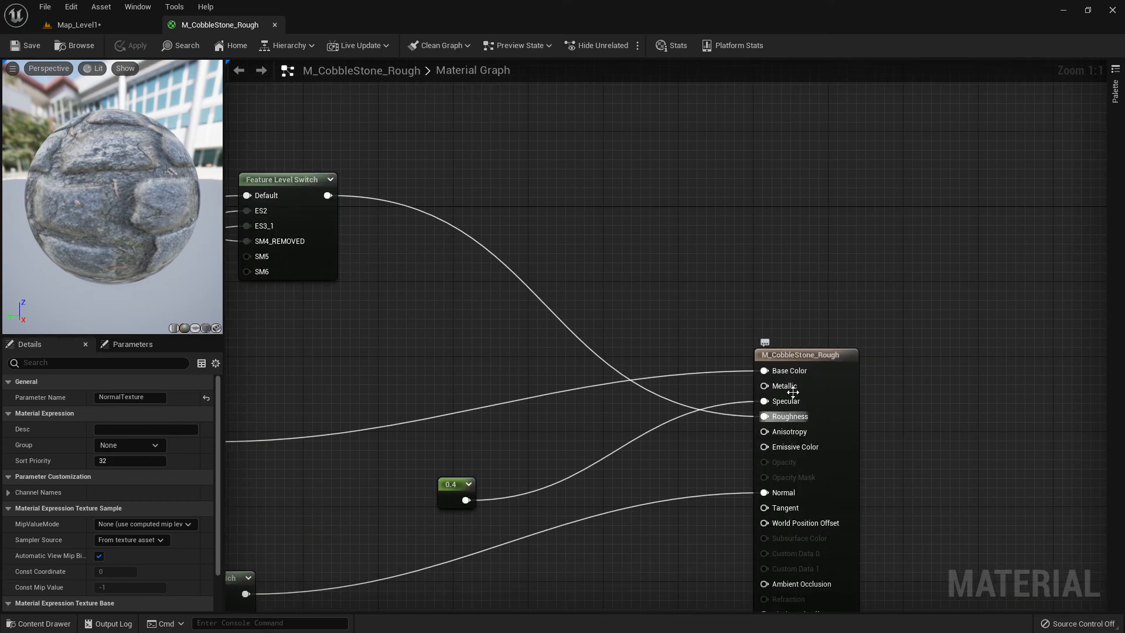
- Trace the Base Color connection back through the Lerp and CutOutGradient nodes, and review the lower part of the graph
right_click_drag(394, 441, 759, 367)
right_click_drag(266, 437, 610, 367)
right_click_drag(322, 418, 815, 287)
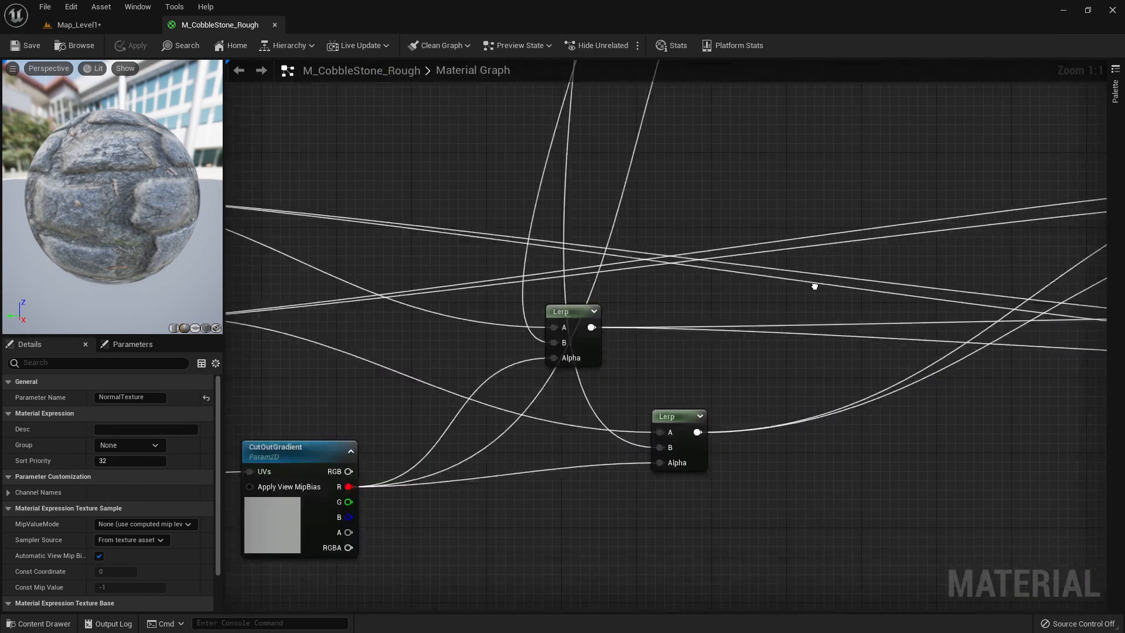
right_click_drag(483, 368, 952, 287)
right_click_drag(595, 286, 908, 271)
right_click_drag(431, 278, 783, 248)
right_click_drag(328, 268, 226, 316)
right_click_drag(1031, 261, 572, 279)
scroll(667, 274, "down", 10)
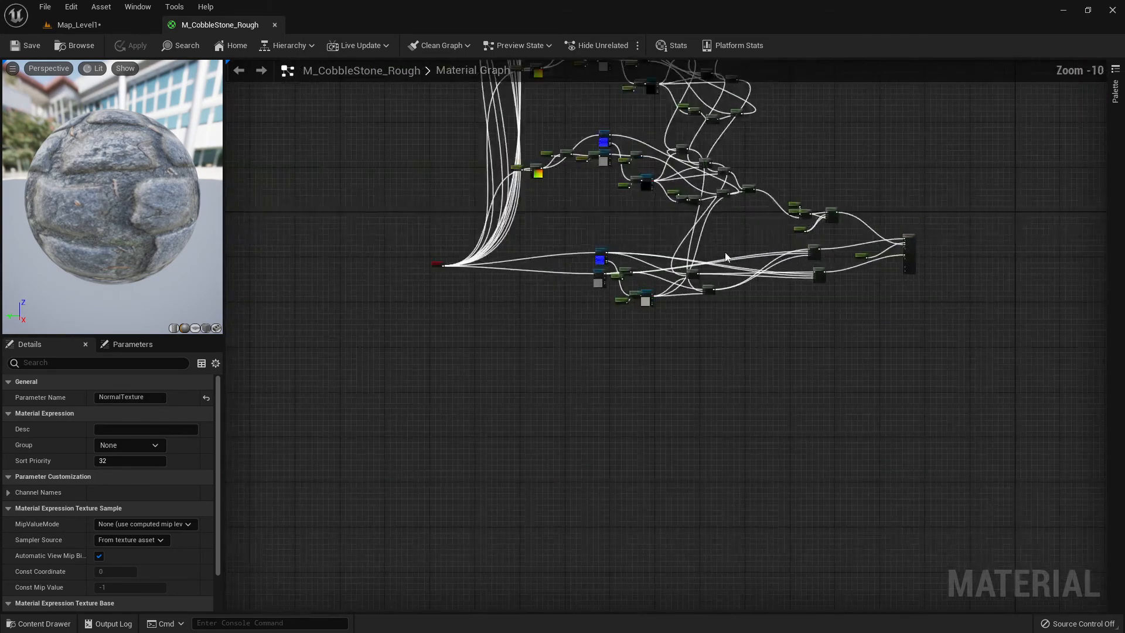
- Review the repeated node rows across the full graph, ending at the Lerp and Feature Level Switch nodes near the material output
right_click_drag(831, 227, 652, 388)
scroll(613, 410, "down", 2)
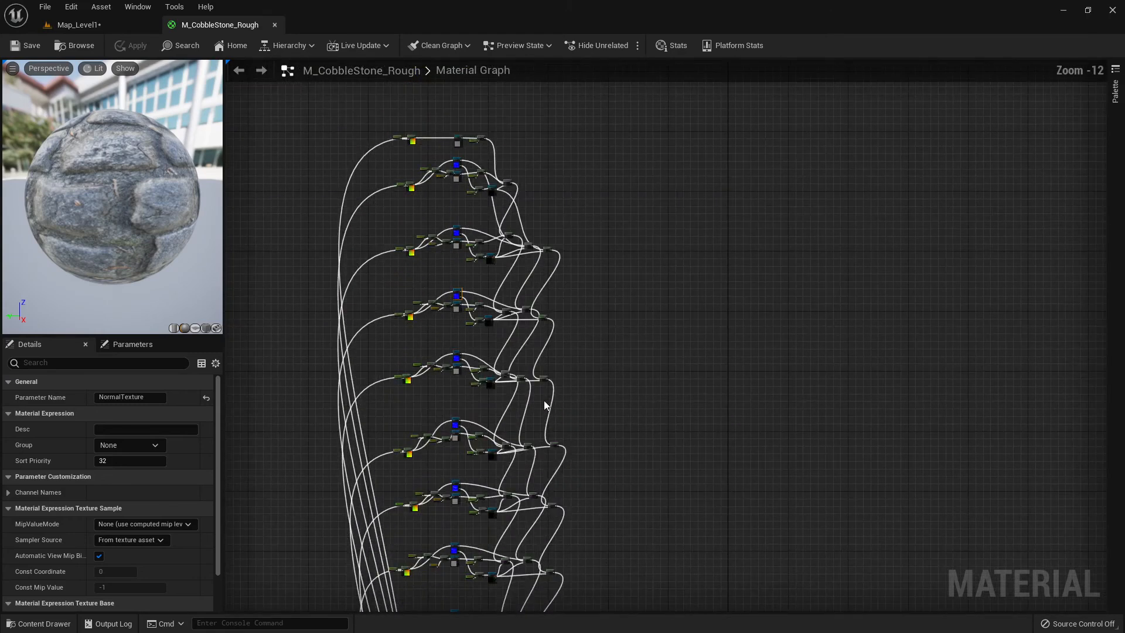
right_click_drag(544, 400, 614, 255)
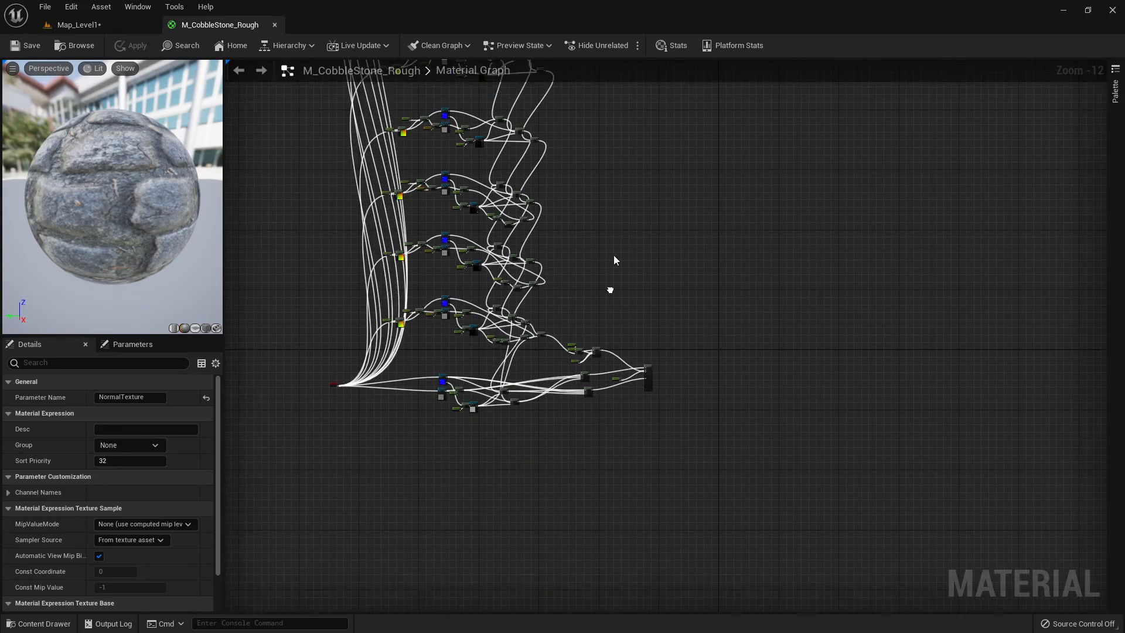
scroll(603, 307, "up", 7)
scroll(572, 333, "up", 2)
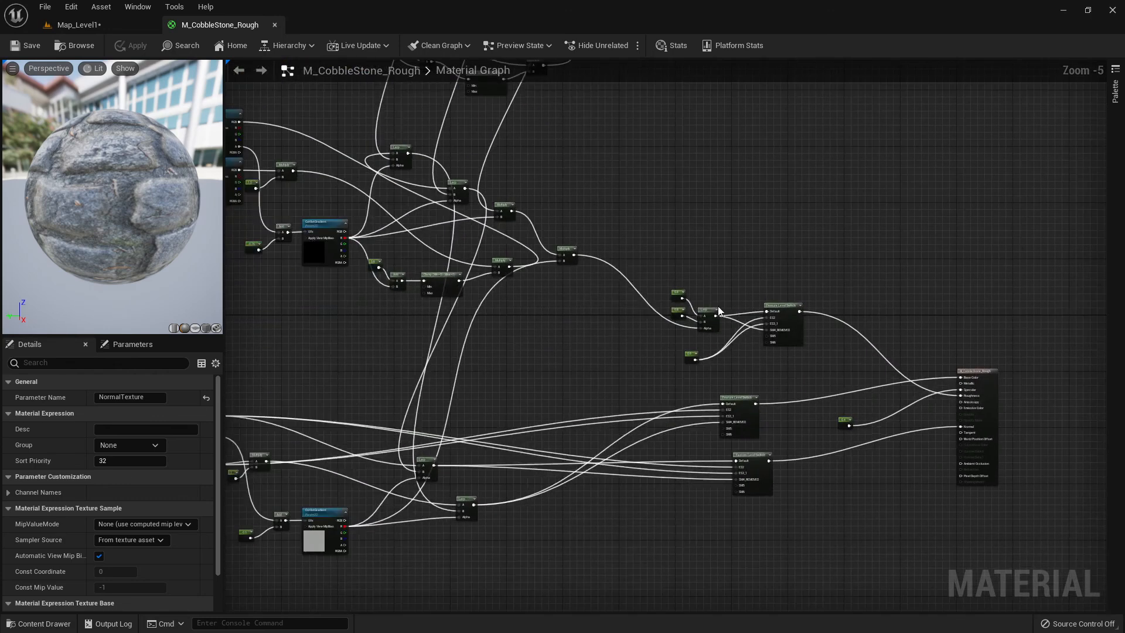
scroll(719, 306, "up", 2)
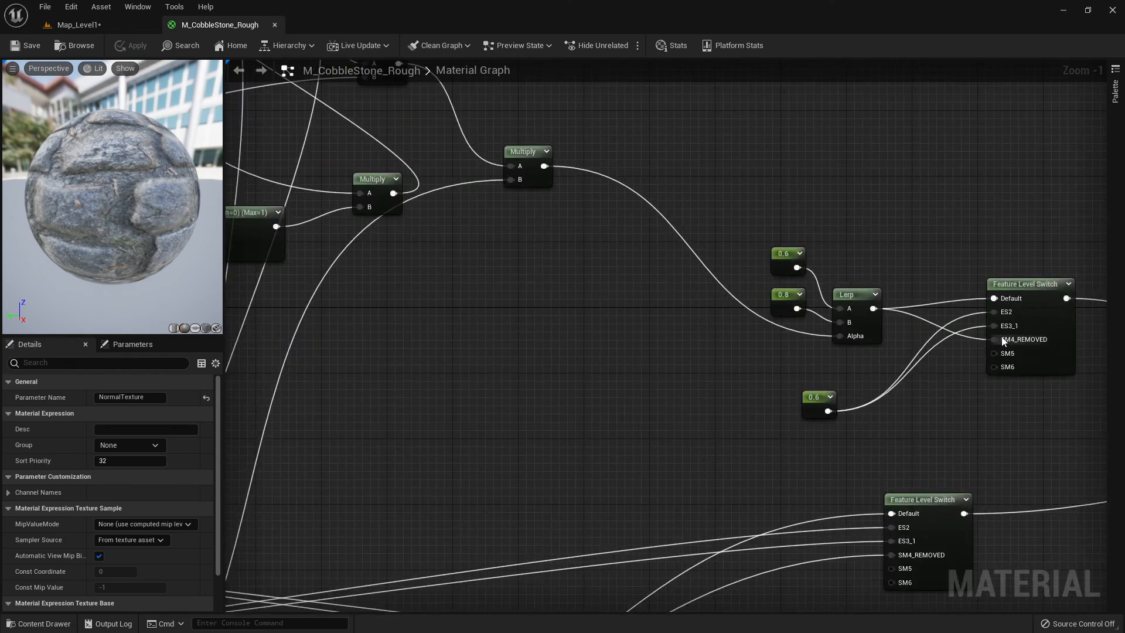
- Trace the Multiply connections back through CutOutGradient to the NormalTexture and DiffuseTexture nodes, and review the lower rows of the network
right_click_drag(401, 245, 812, 448)
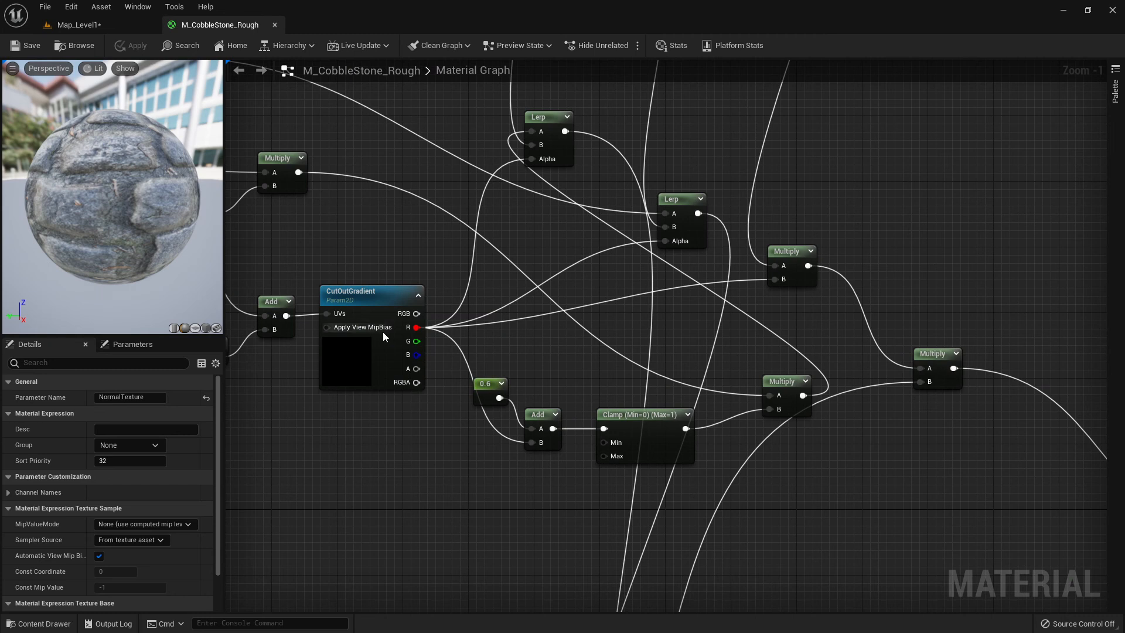
right_click_drag(326, 381, 666, 428)
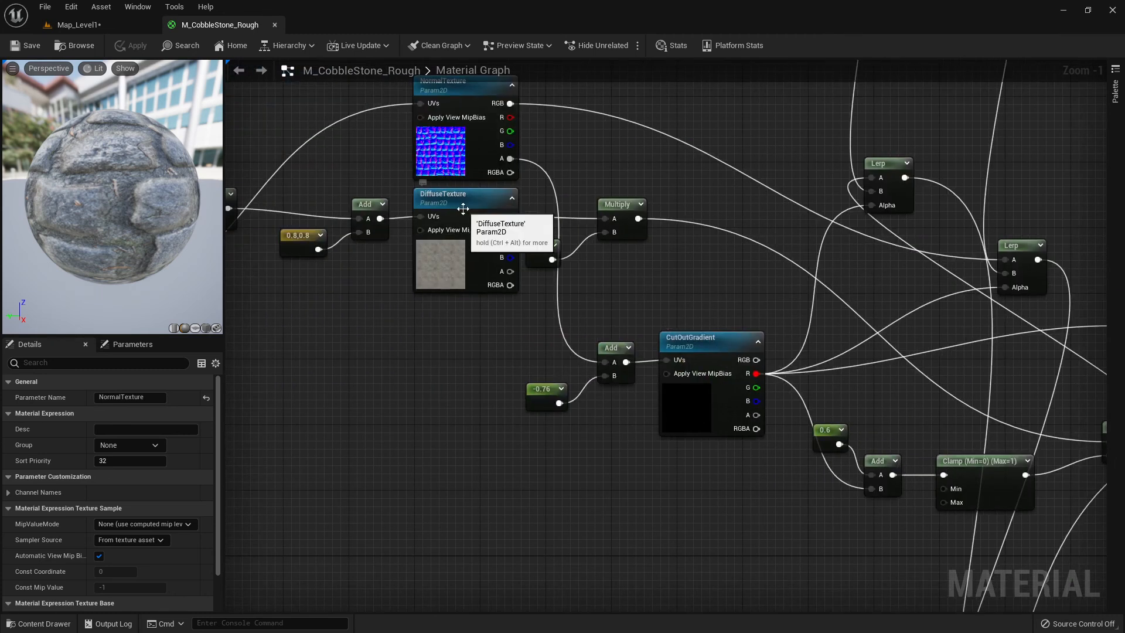
right_click_drag(978, 359, 719, 370)
scroll(719, 370, "down", 5)
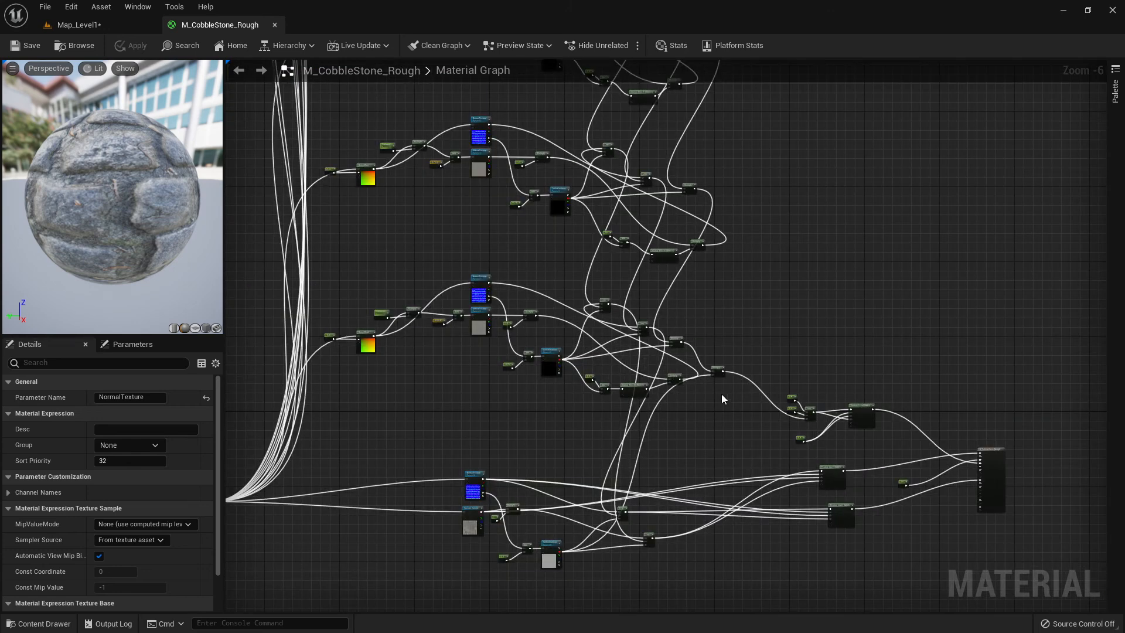
scroll(722, 394, "down", 3)
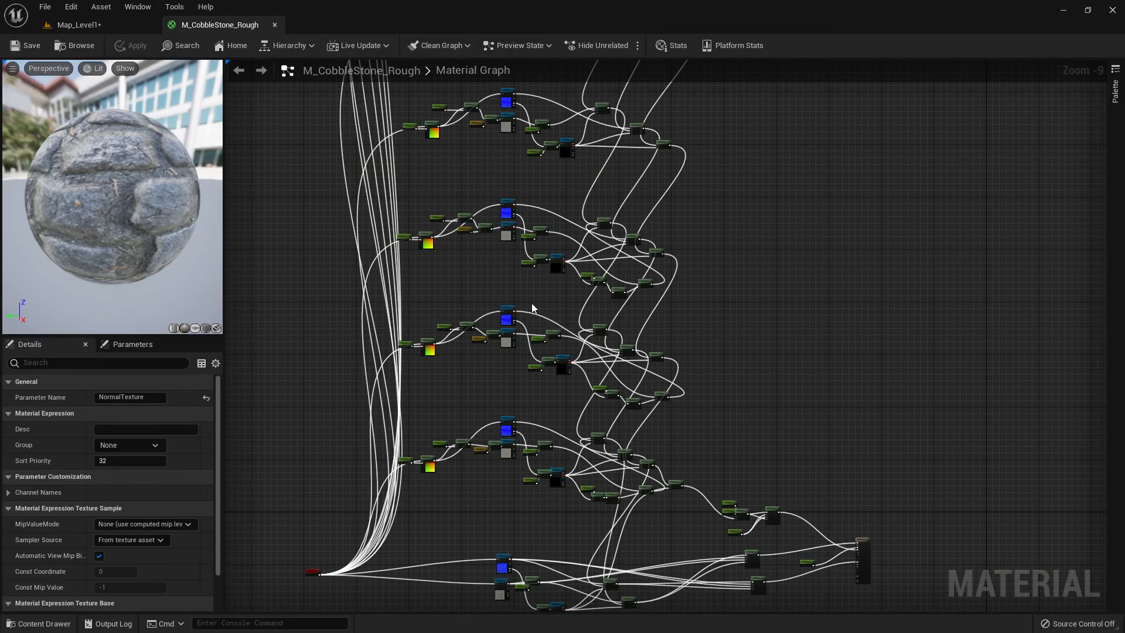
- Close the M_CobbleStone_Rough material and show the contents of the Textures folder in _DemonstrationYT
left_click(275, 25)
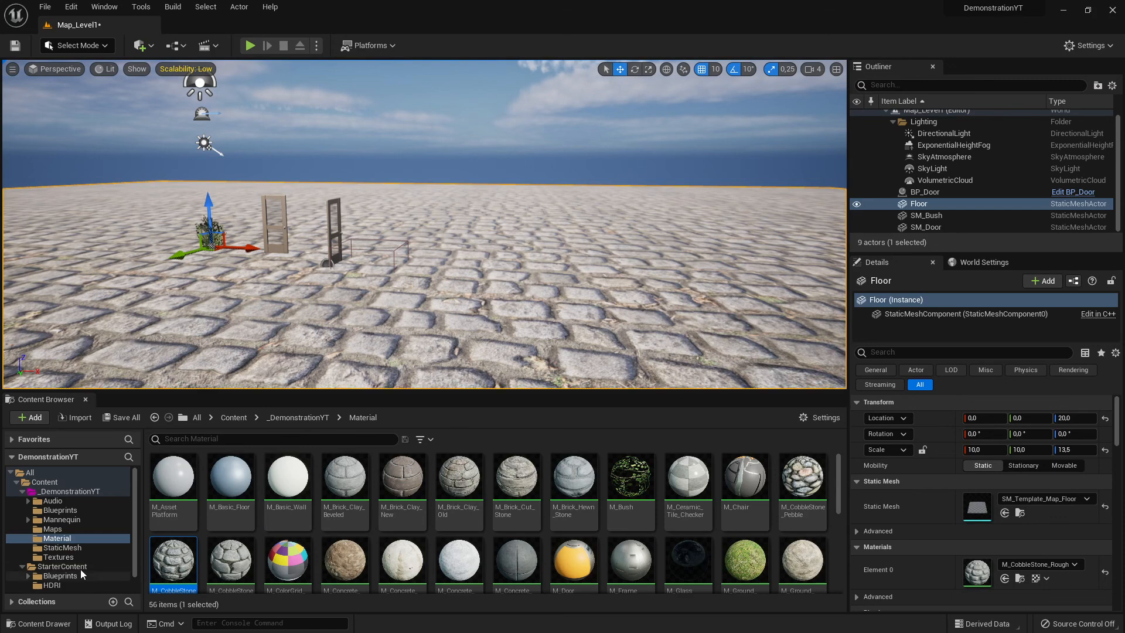
left_click(58, 558)
key("Up")
key("Up")
key("Up")
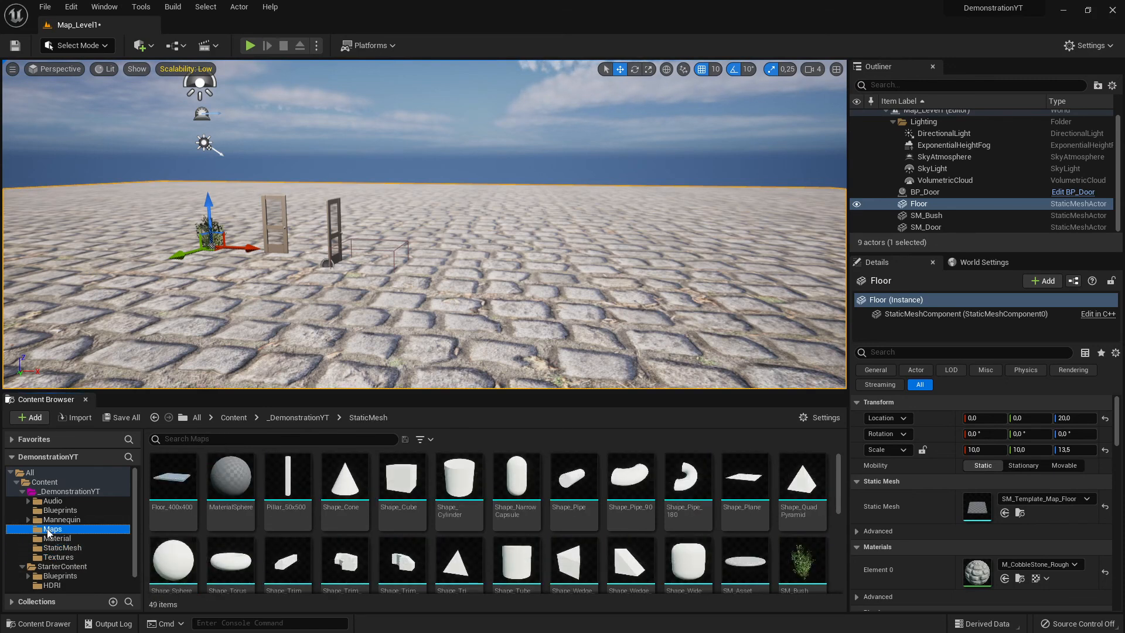
key("Down")
key("Down")
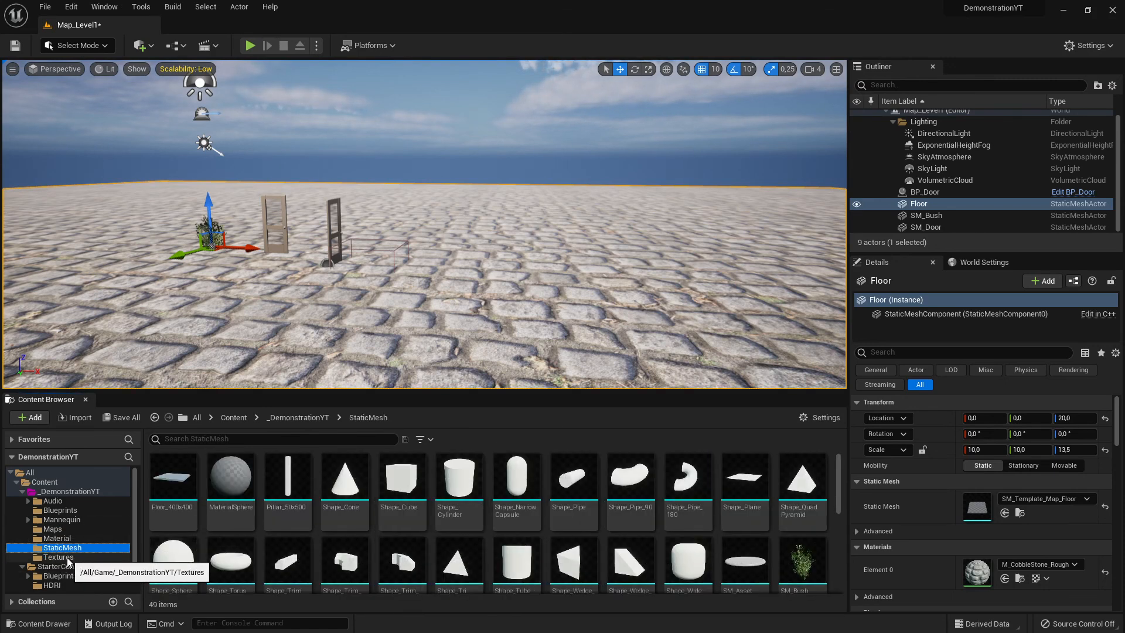
key("Down")
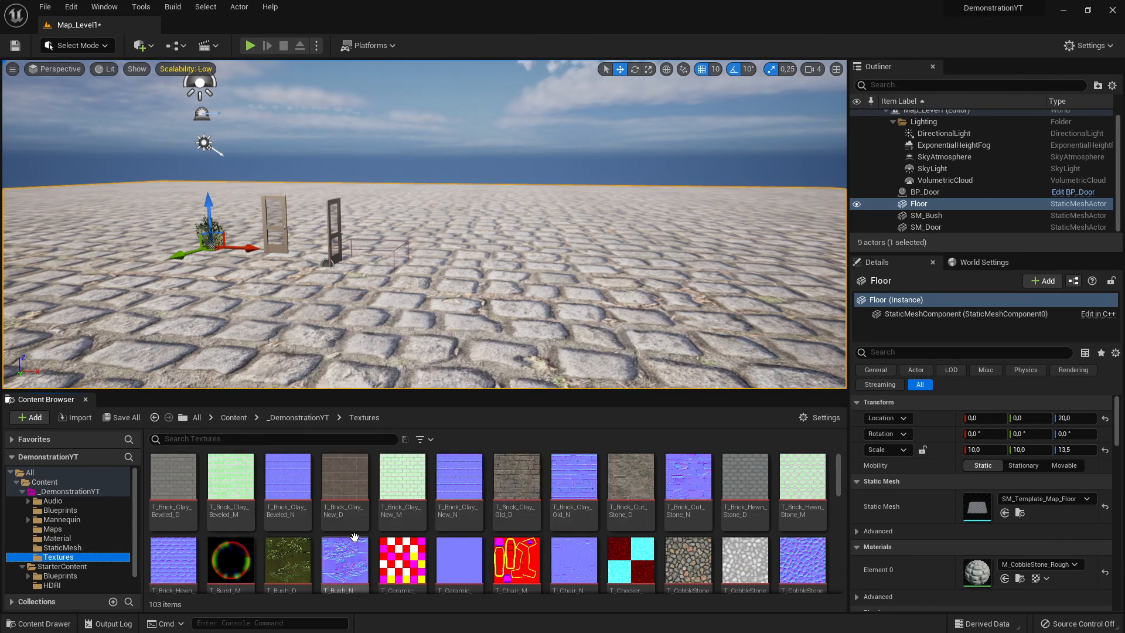
- Compare the Material folder, selecting M_Brick_Clay_Beveled in it, with the images in the Textures folder
left_click(50, 539)
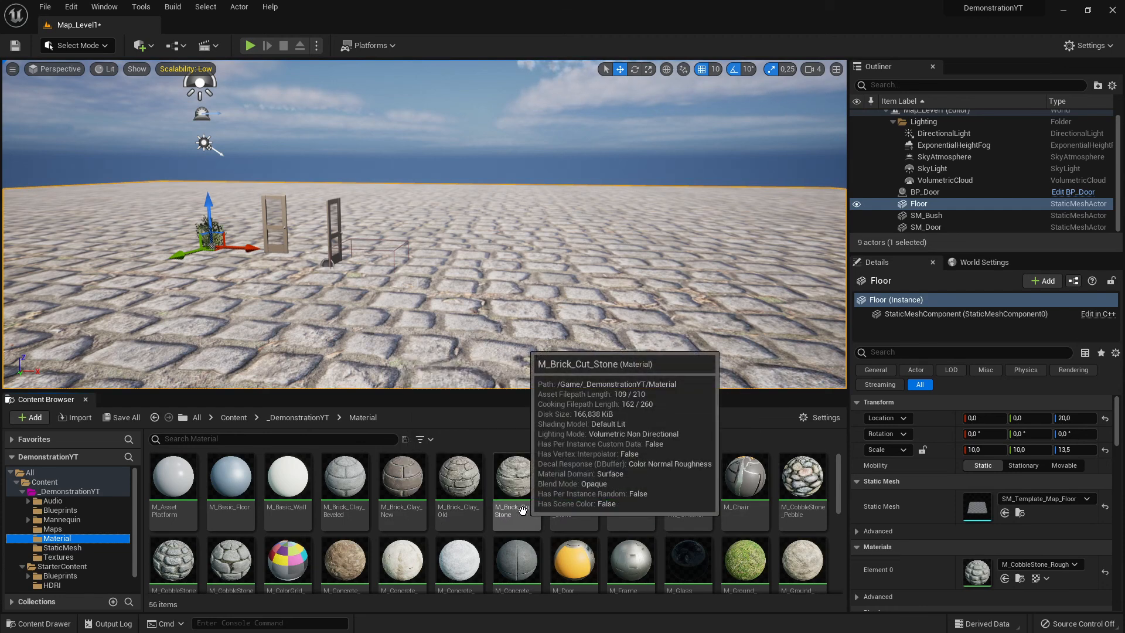
left_click(364, 484)
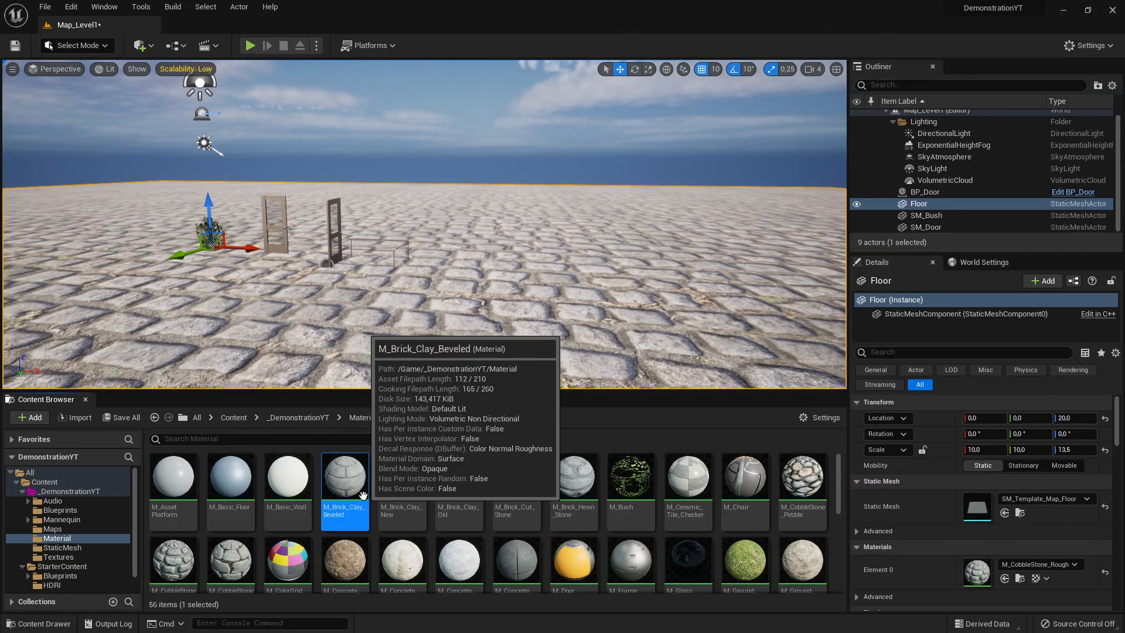
left_click(59, 557)
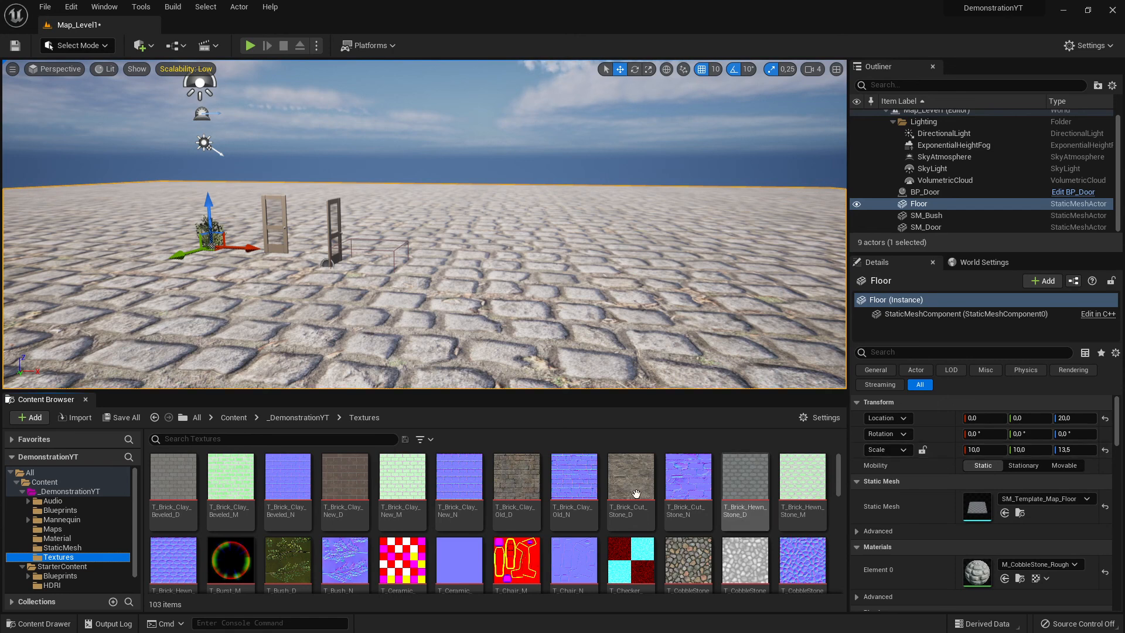
- Show the contents of the Particles folder in StarterContent
scroll(84, 550, "down", 1)
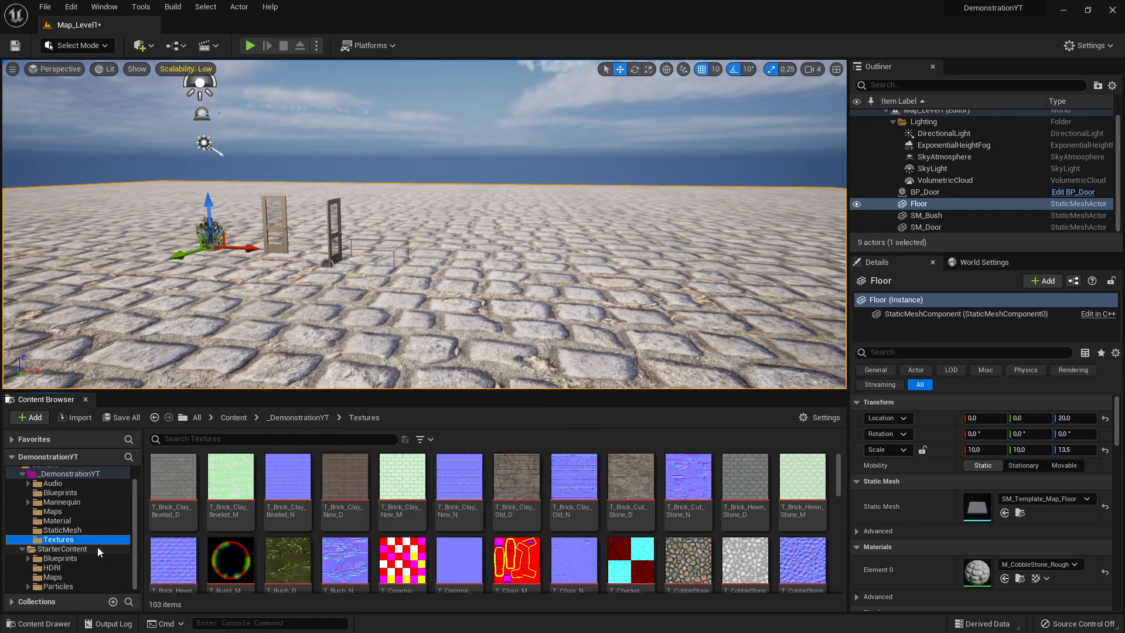
left_click(69, 587)
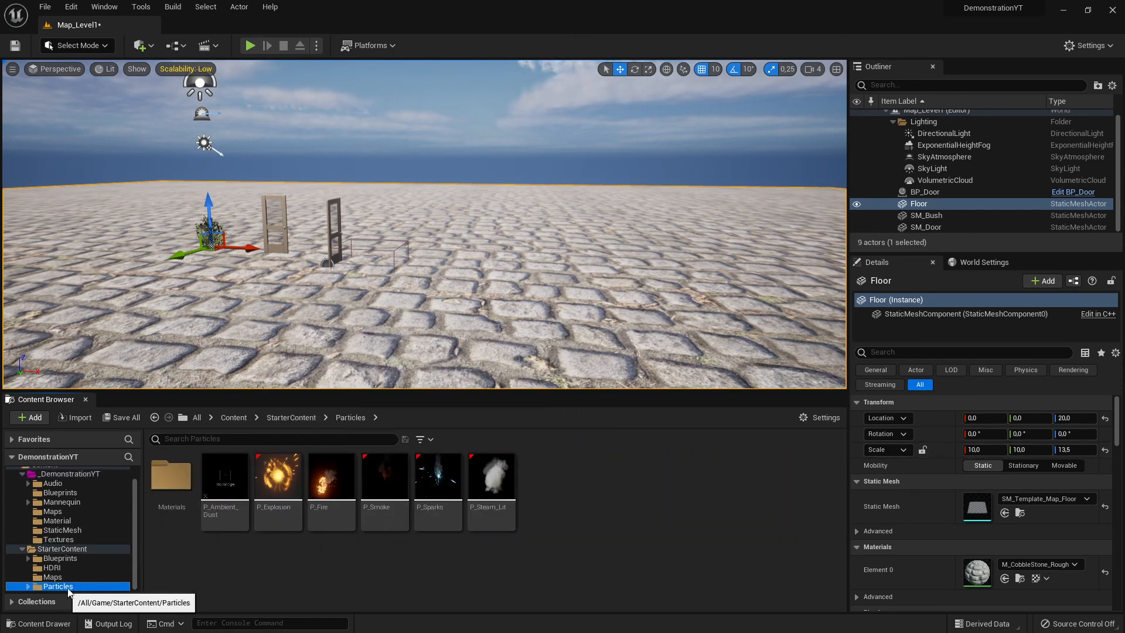